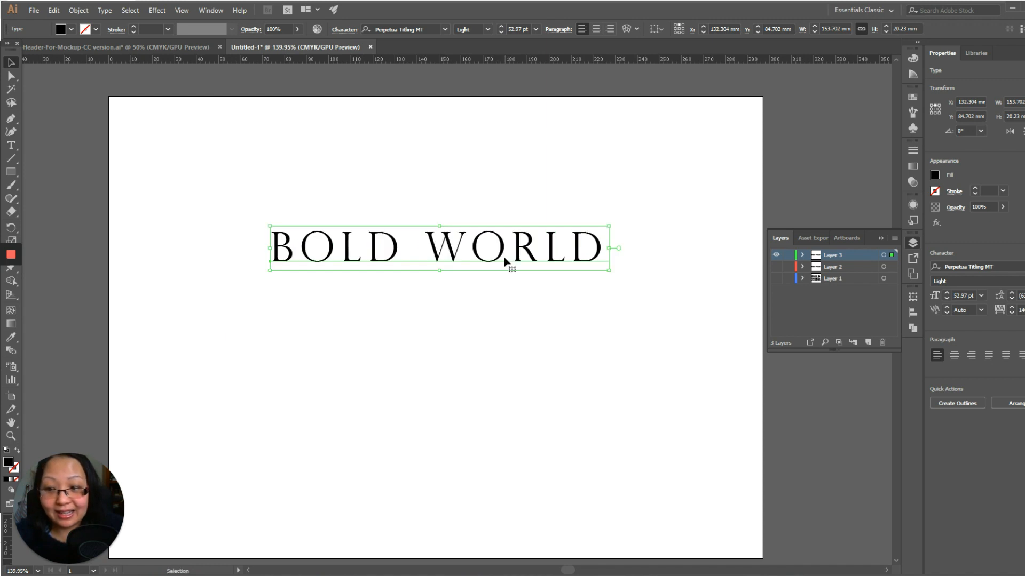
left_click(537, 351)
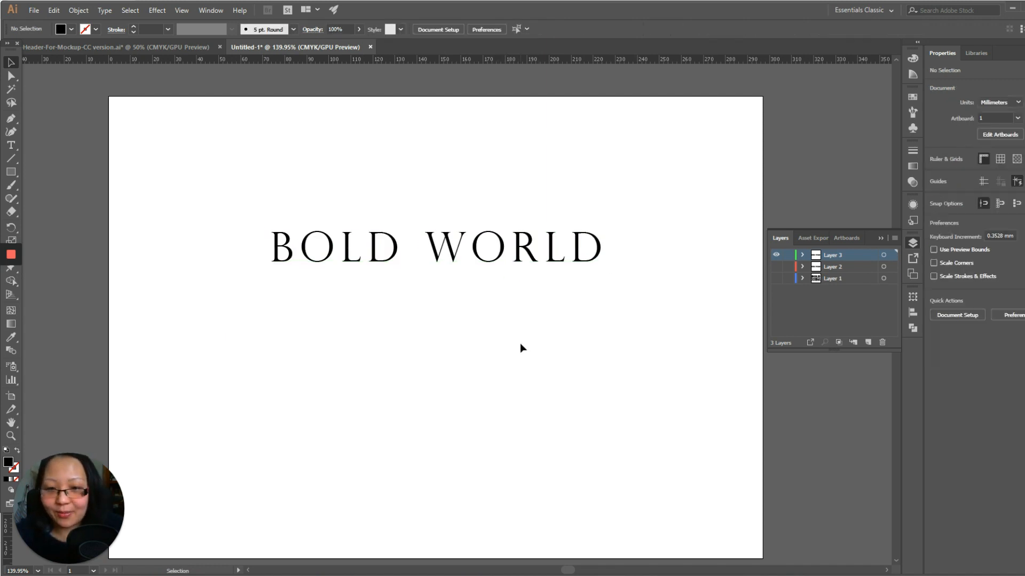
left_click(498, 271)
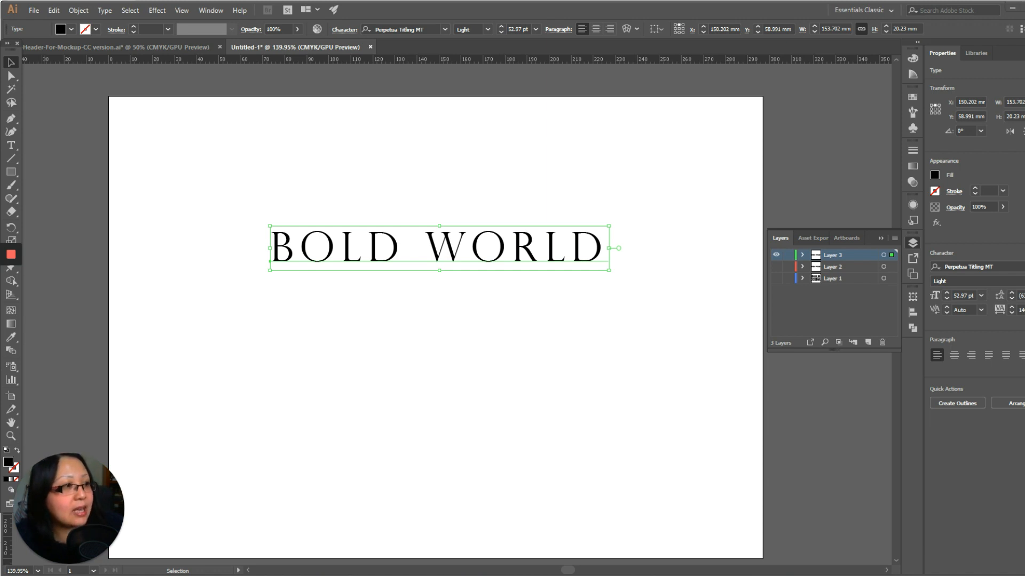
double_click(428, 247)
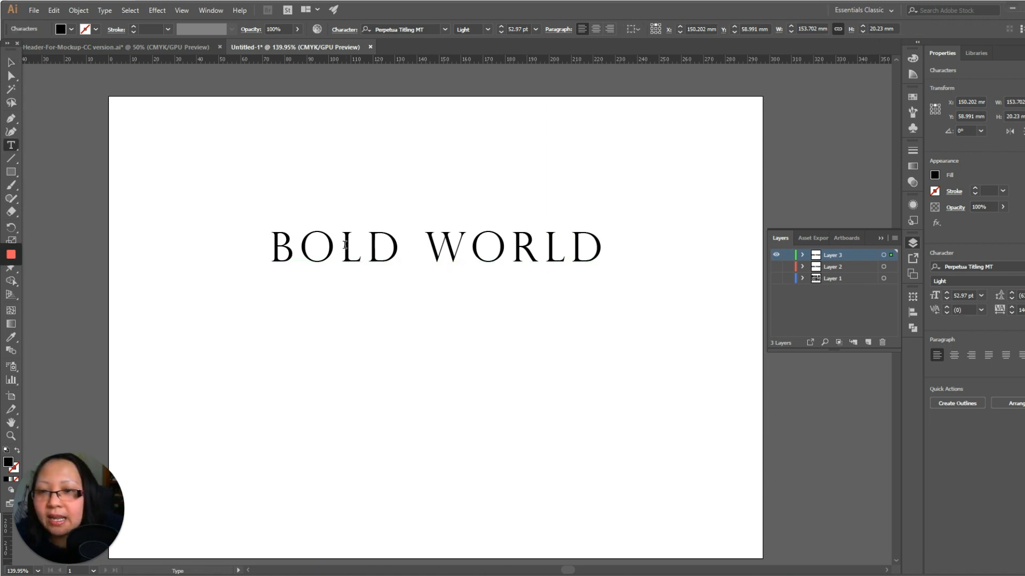
left_click_drag(272, 242, 613, 247)
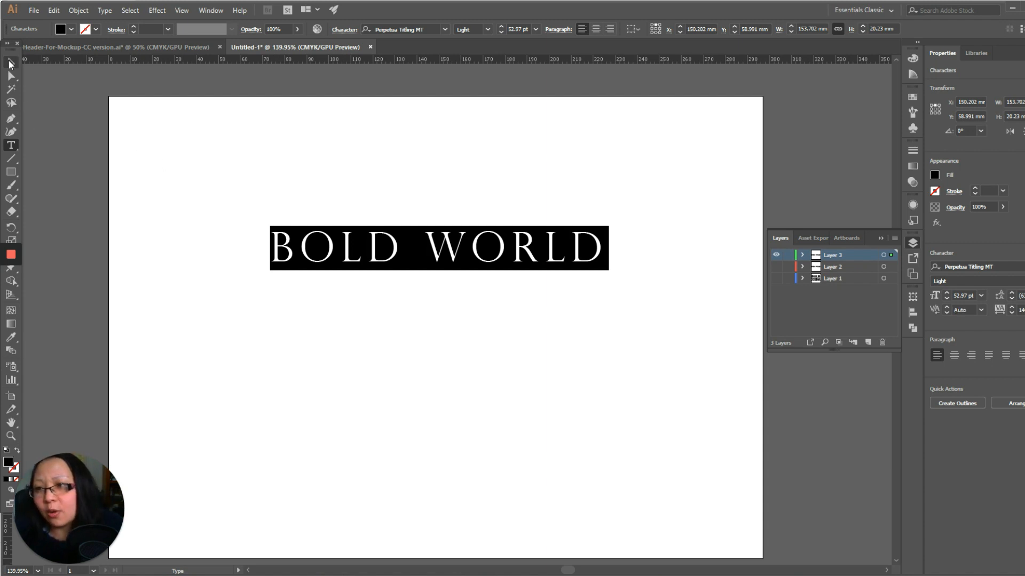
key("Escape")
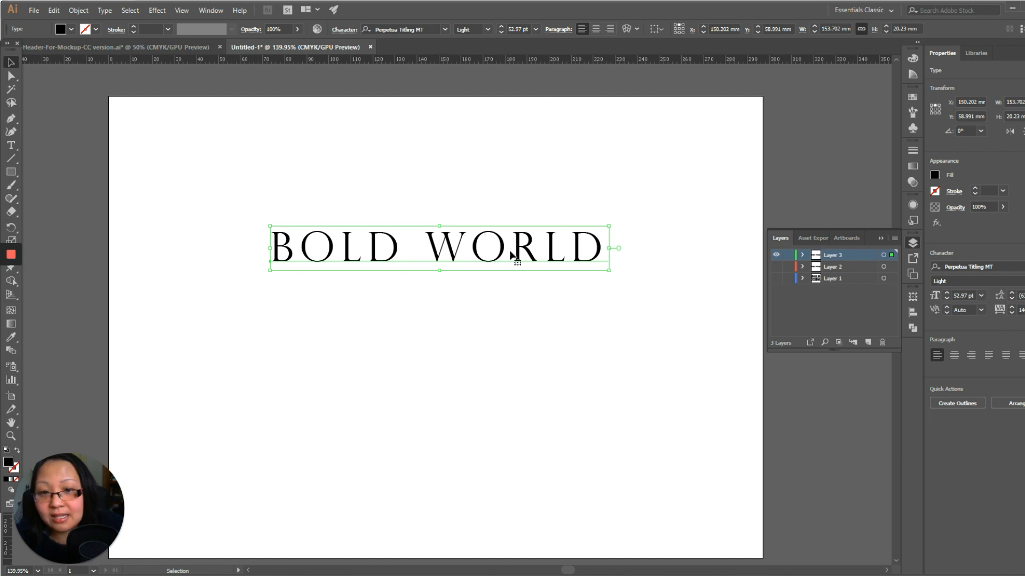
Step: Widen the tracking evenly across all characters of the BOLD WORLD text
key("t")
left_click(504, 255)
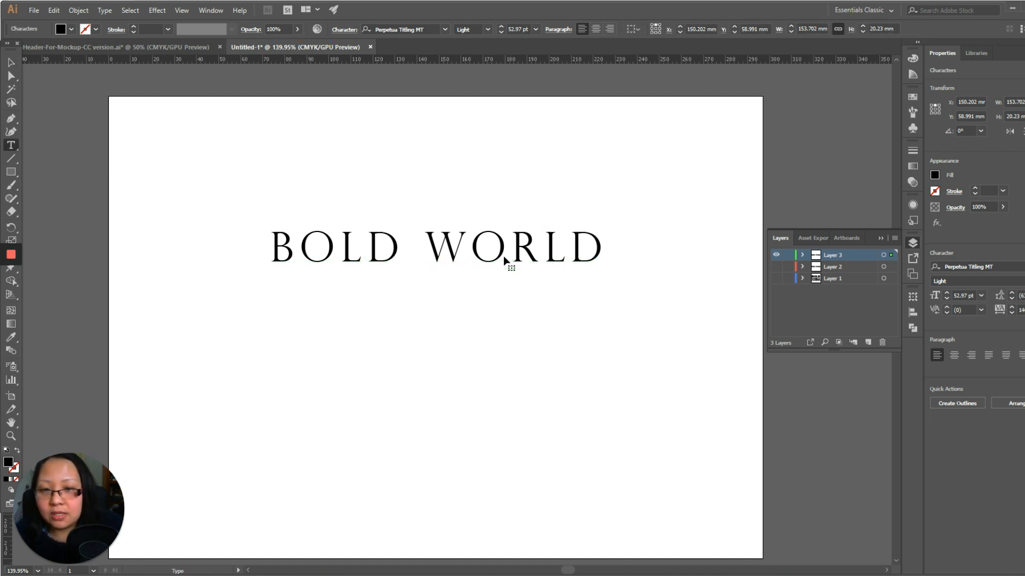
left_click_drag(282, 244, 603, 243)
left_click(590, 249)
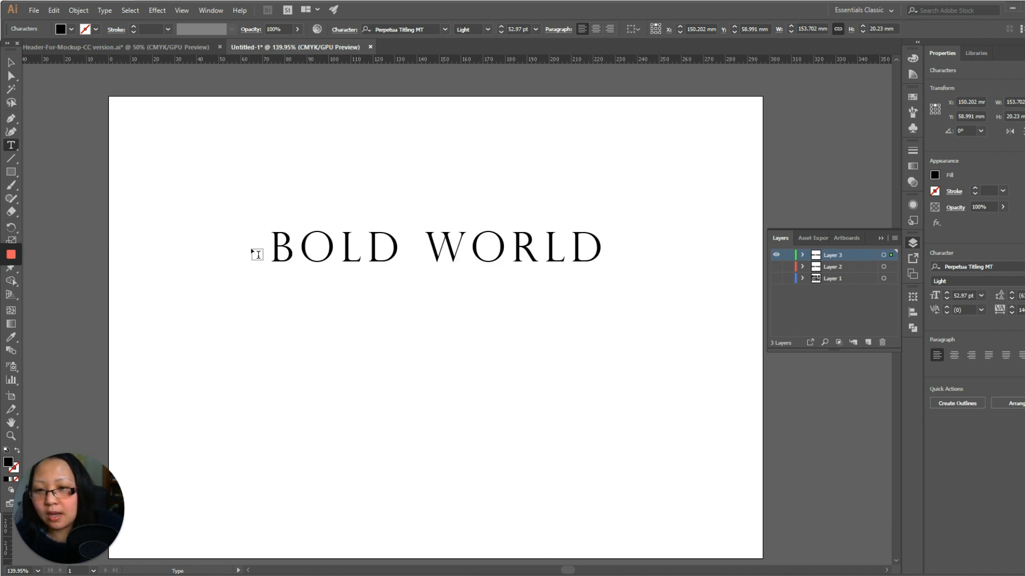
left_click(277, 244, "shift")
key("alt+Right")
key("alt+Right")
key("ctrl+z")
key("ctrl+z")
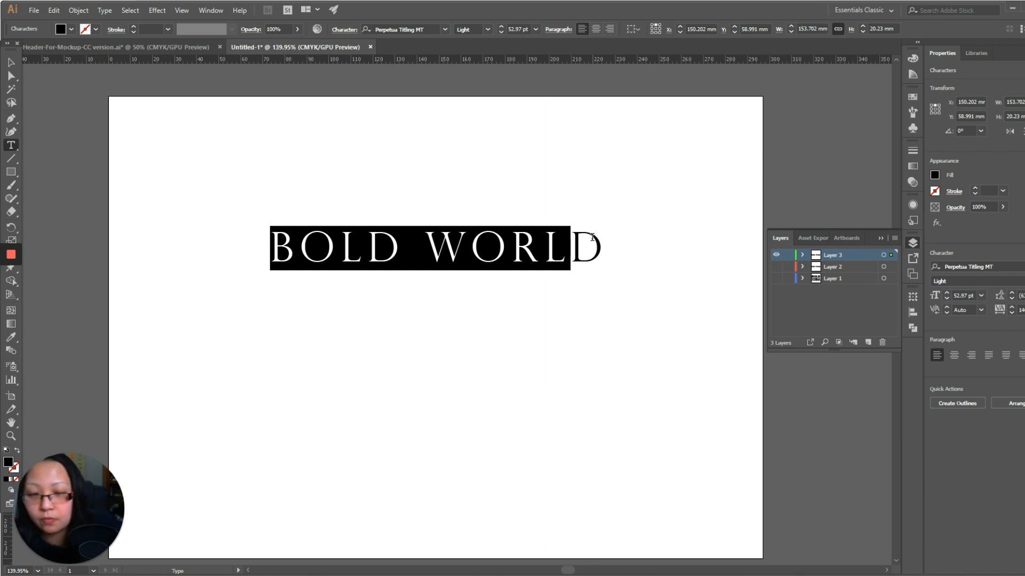
left_click(593, 238, "shift")
key("alt+Right")
key("alt+Right")
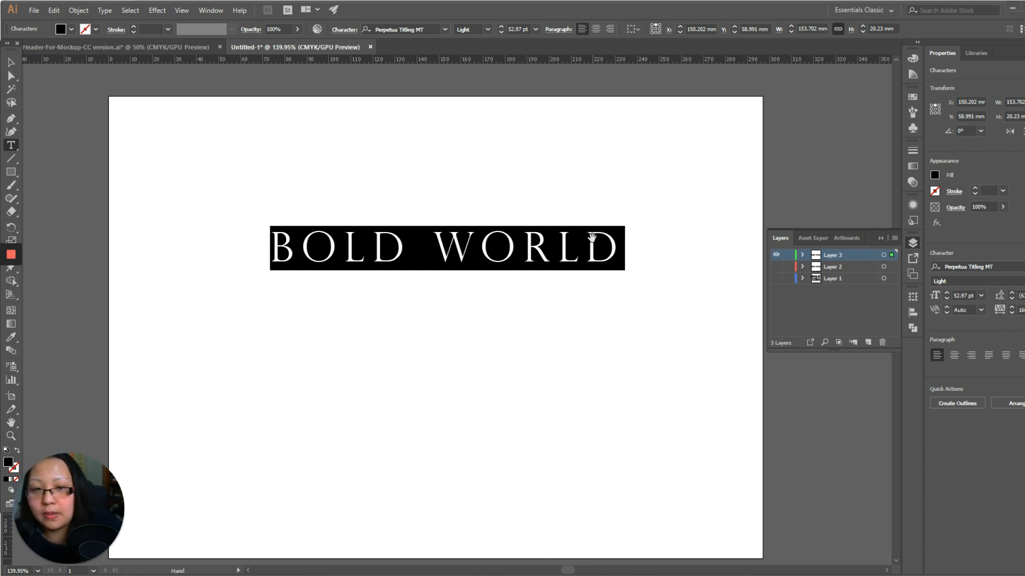
Step: Move the BOLD WORLD text straight up toward the artboard's upper edge, to a Y position of about 26 mm
left_click(8, 60)
left_click(616, 275)
left_click_drag(548, 261, 564, 184)
left_click(537, 308)
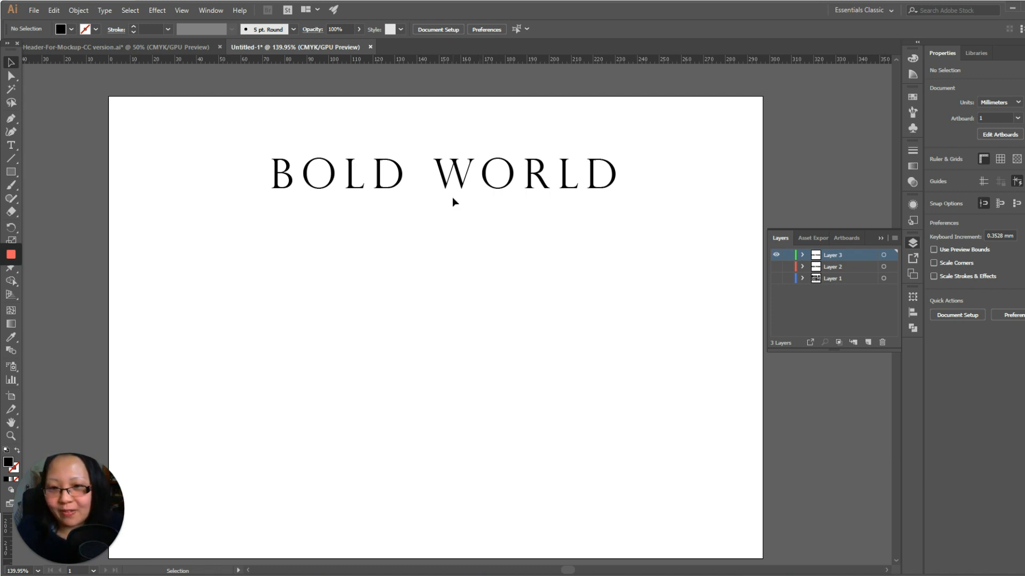
left_click(461, 176)
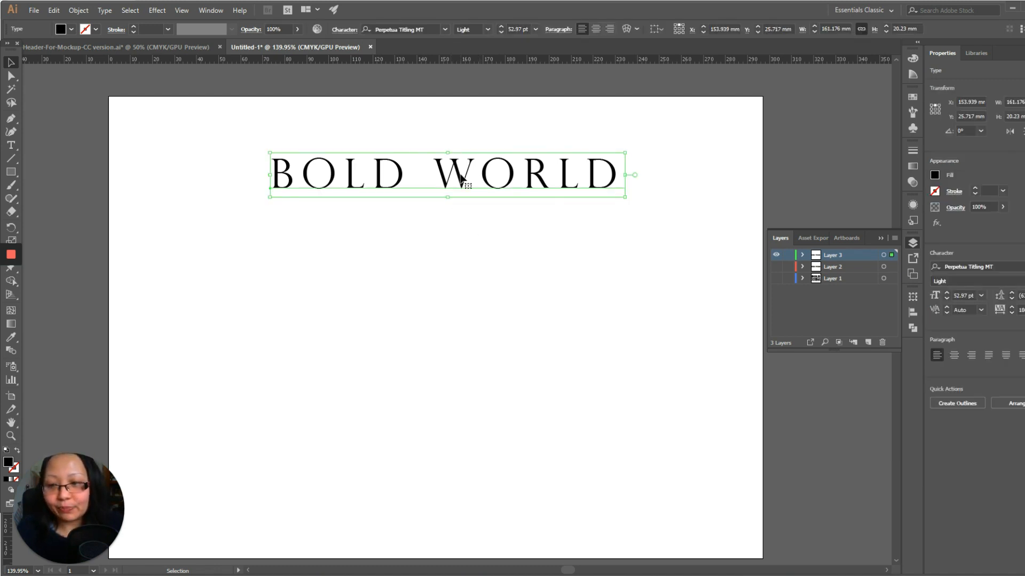
left_click(462, 212)
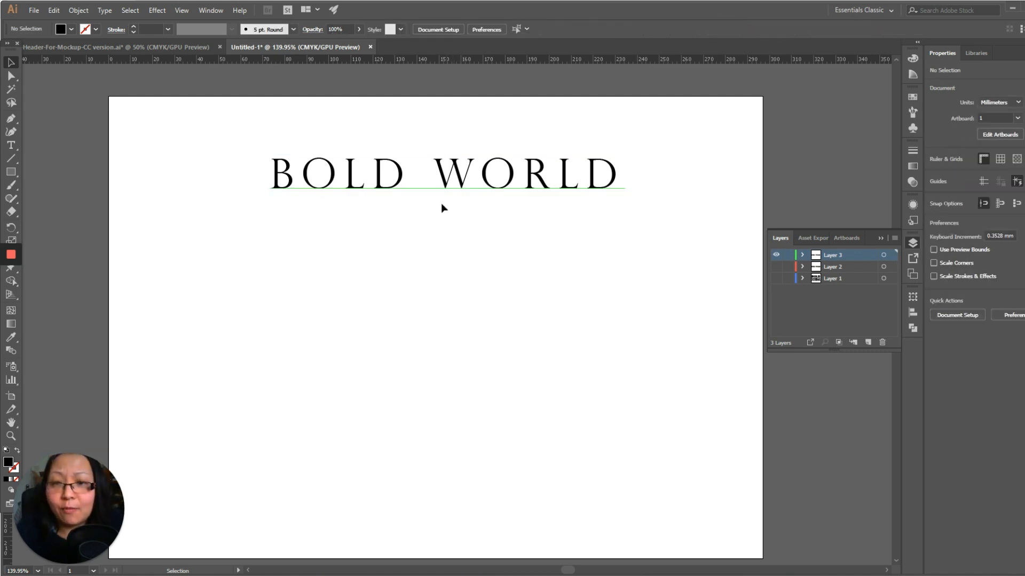
left_click(470, 188)
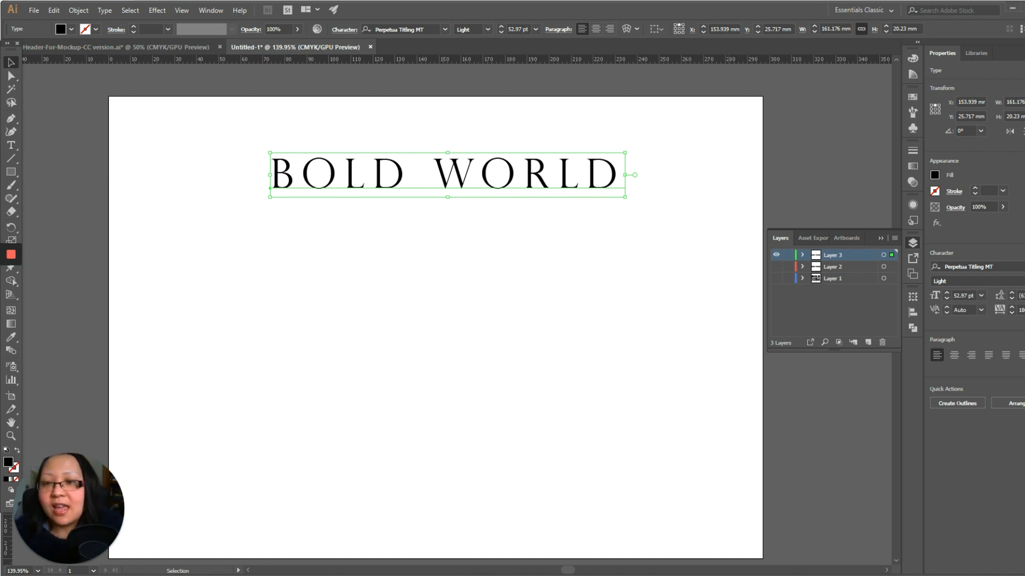
left_click(11, 145)
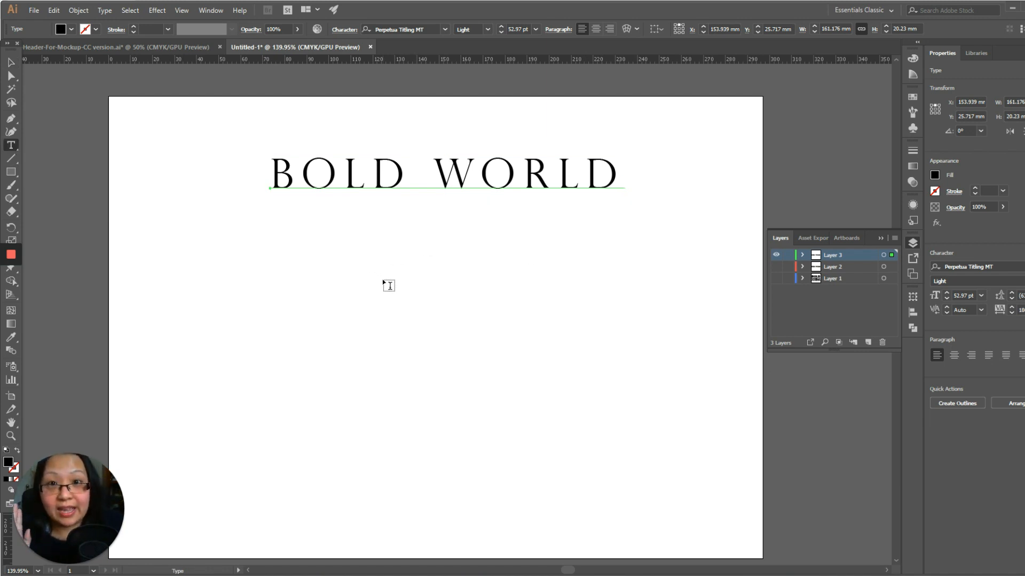
left_click(11, 62)
left_click(160, 238)
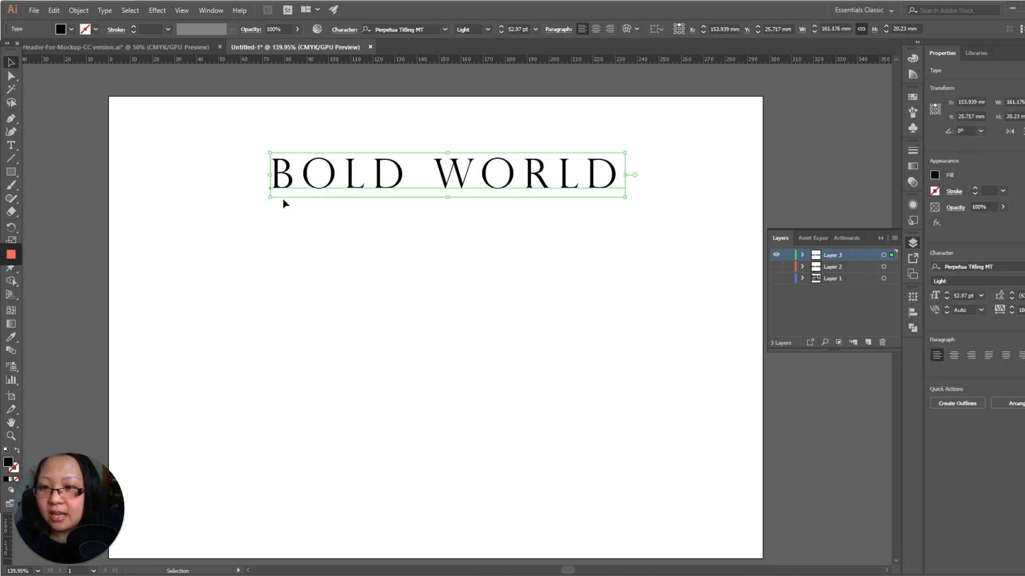
Step: Examine the letterforms and serifs of the BOLD WORLD text up close, from the first word across to the second
left_click(10, 436)
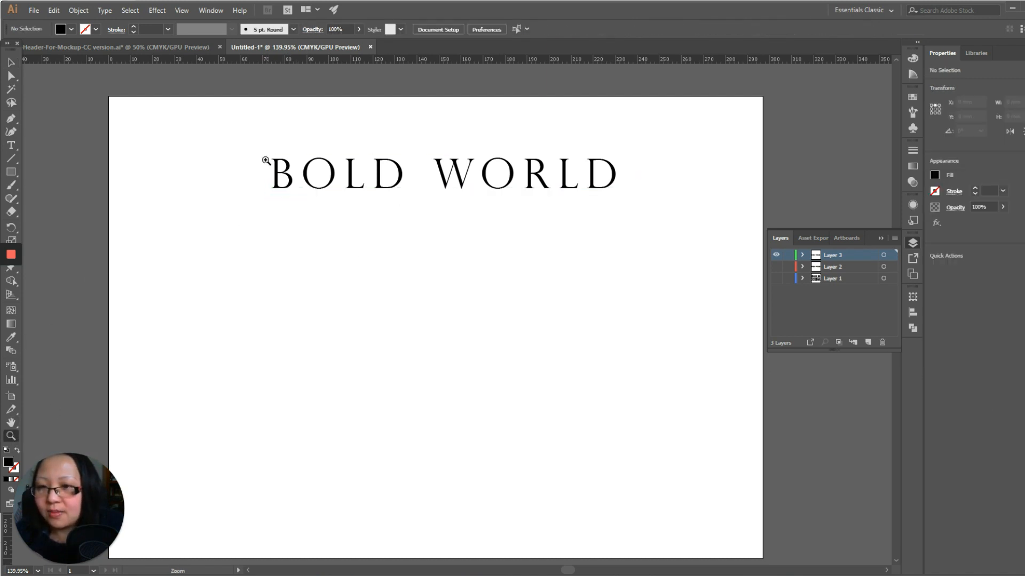
left_click(256, 184)
left_click_drag(319, 201, 457, 231)
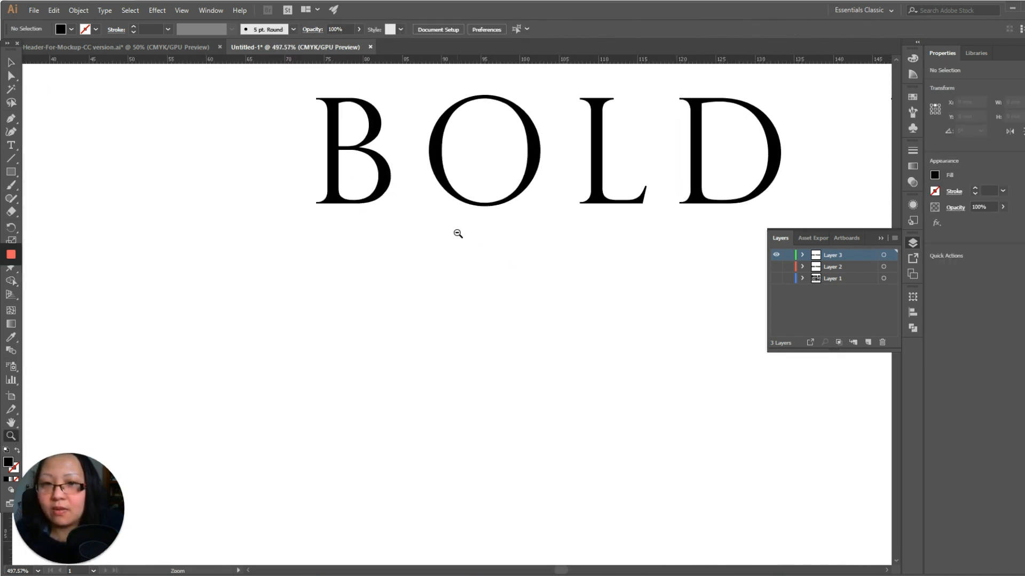
key("v")
left_click(325, 212)
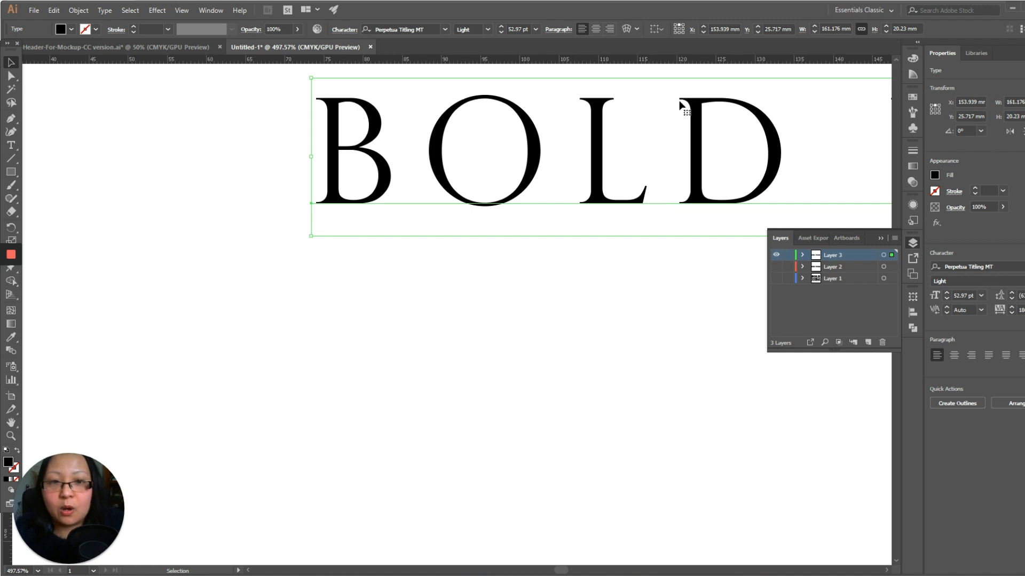
left_click_drag(666, 320, 311, 379)
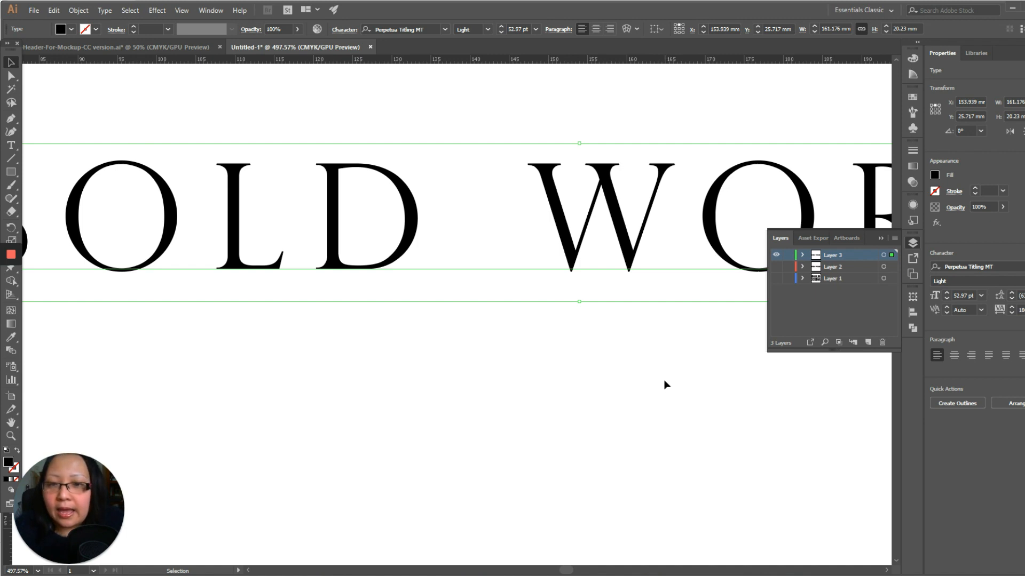
left_click(571, 385)
key("ctrl+minus")
key("ctrl+minus")
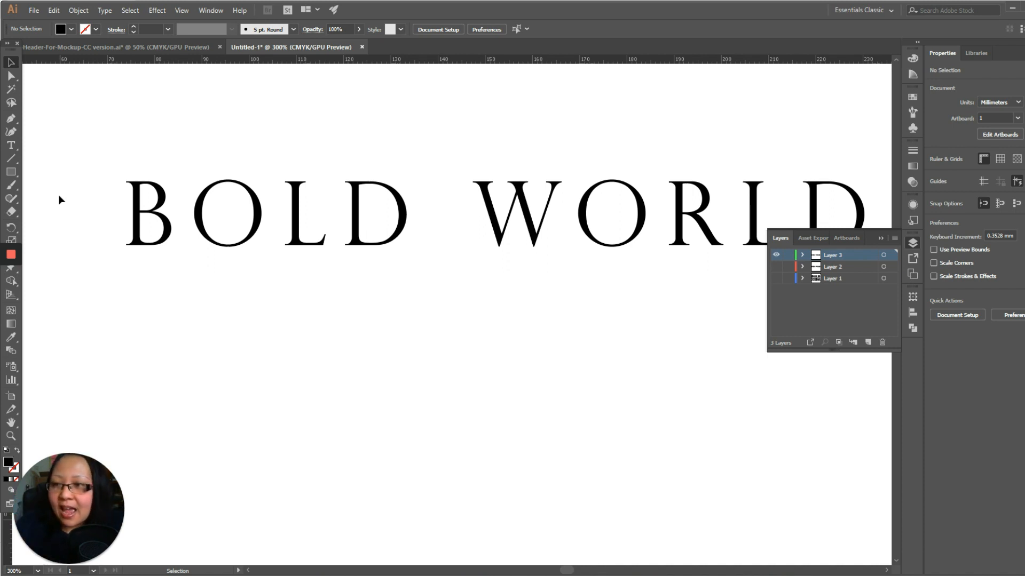
Step: Add a new 12 pt Futura BdCn BT Bold text object reading BOLD beneath the serif BOLD WORLD text
left_click(11, 148)
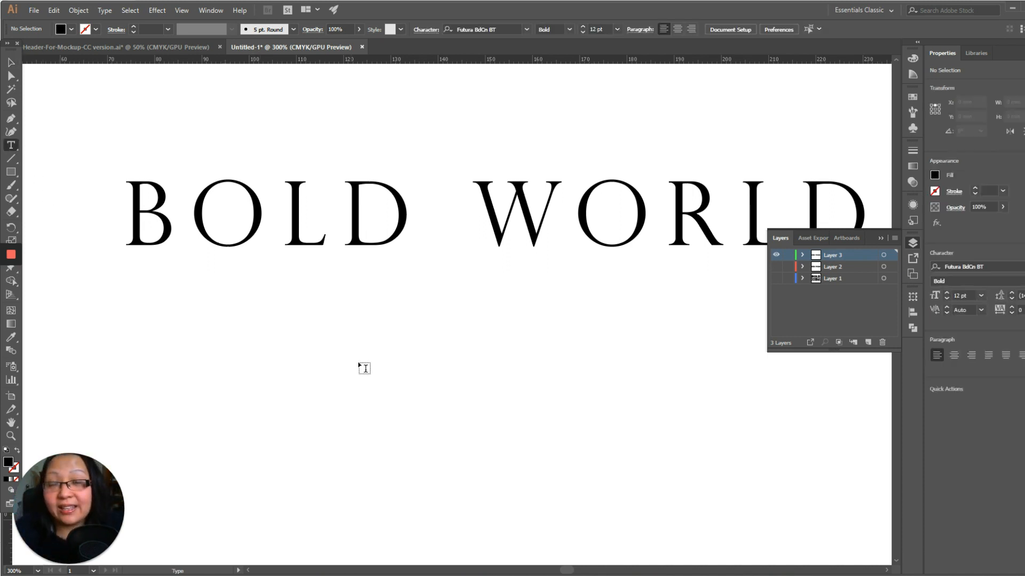
left_click(390, 341)
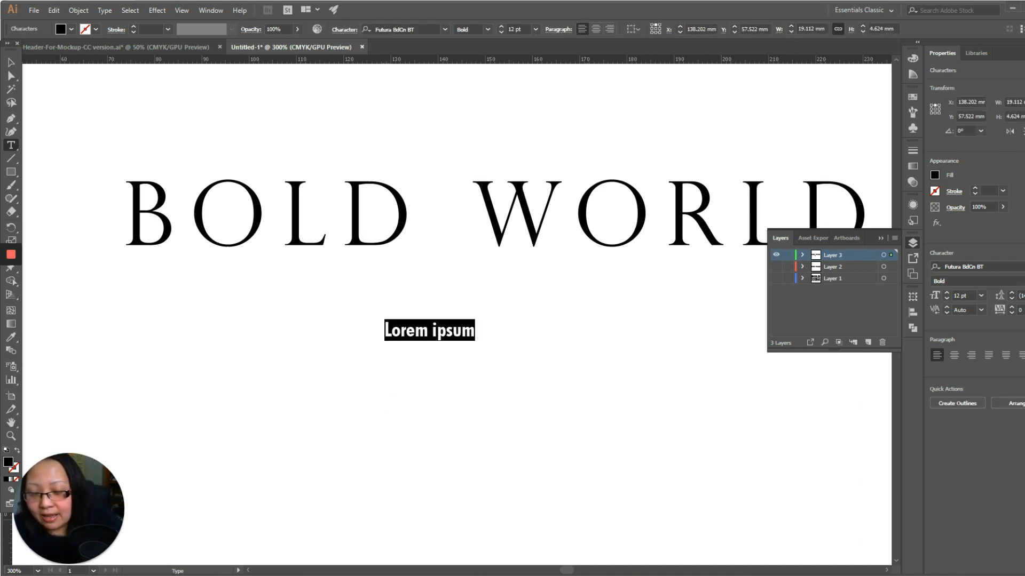
left_click(11, 62)
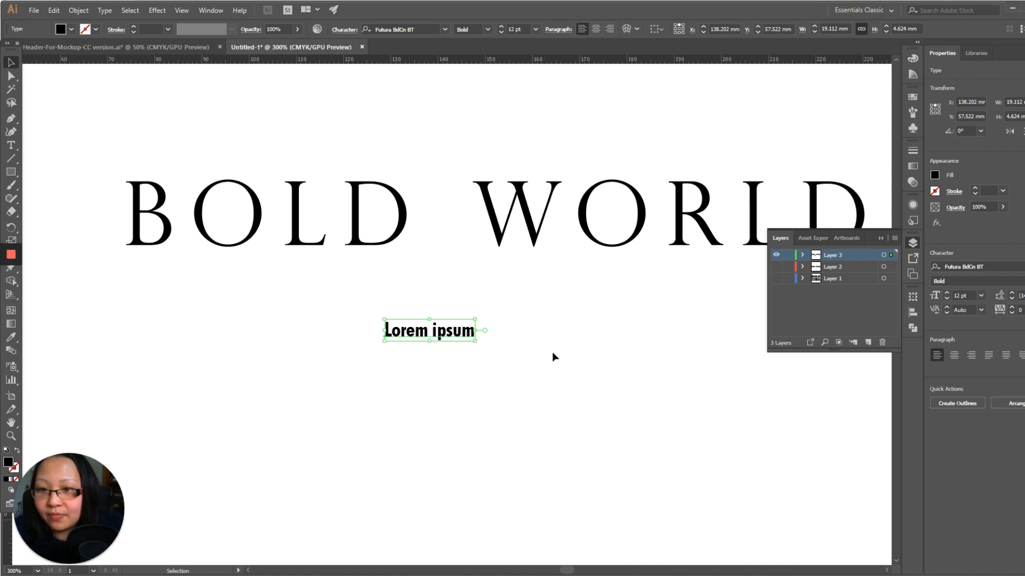
double_click(456, 334)
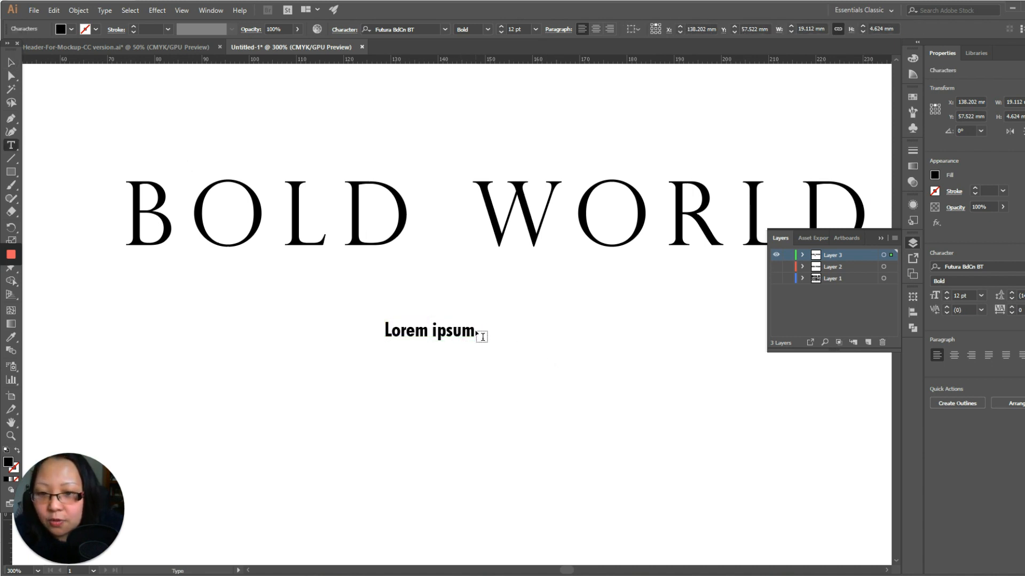
left_click_drag(475, 331, 384, 331)
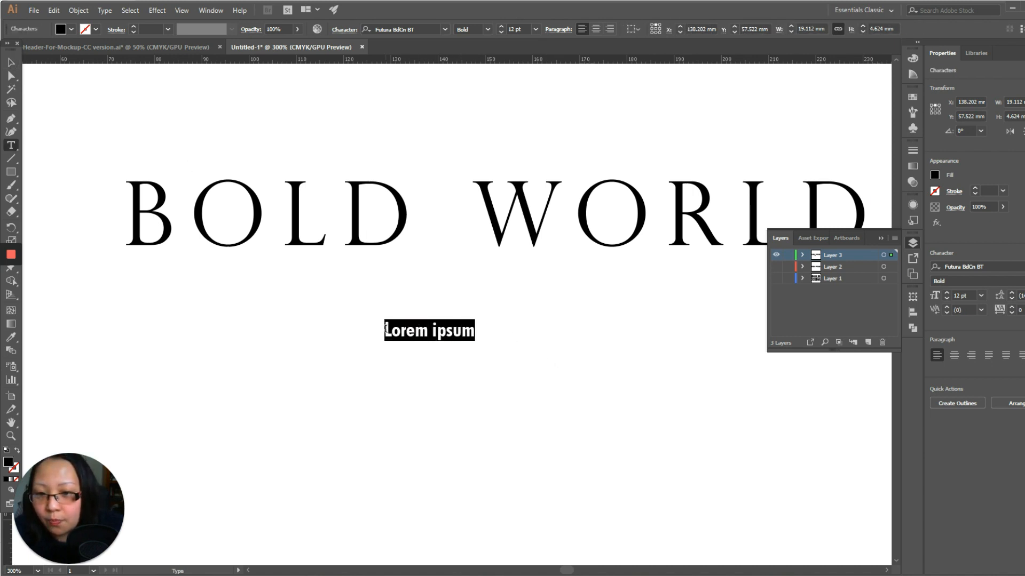
left_click(405, 333)
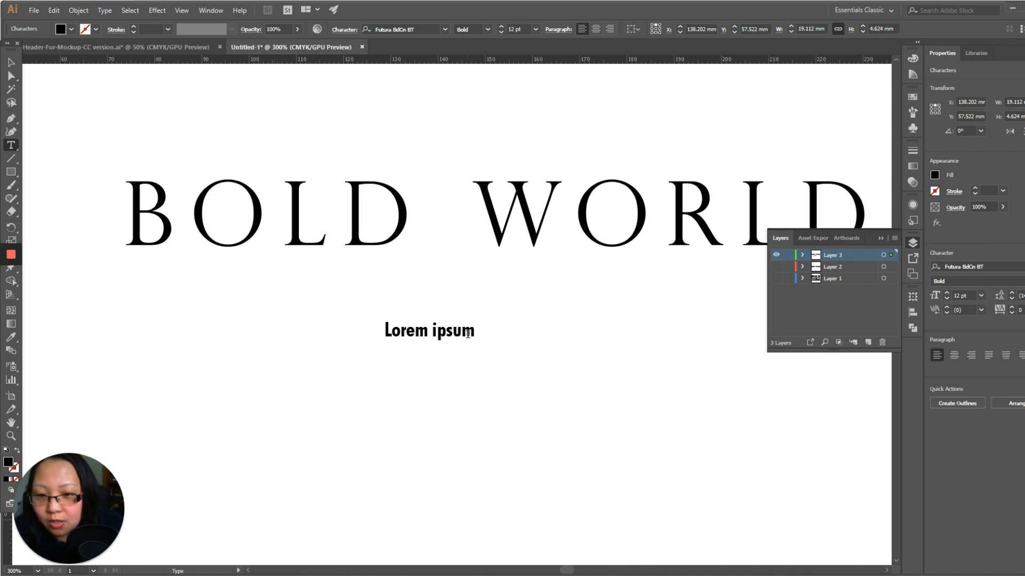
left_click_drag(473, 331, 383, 331)
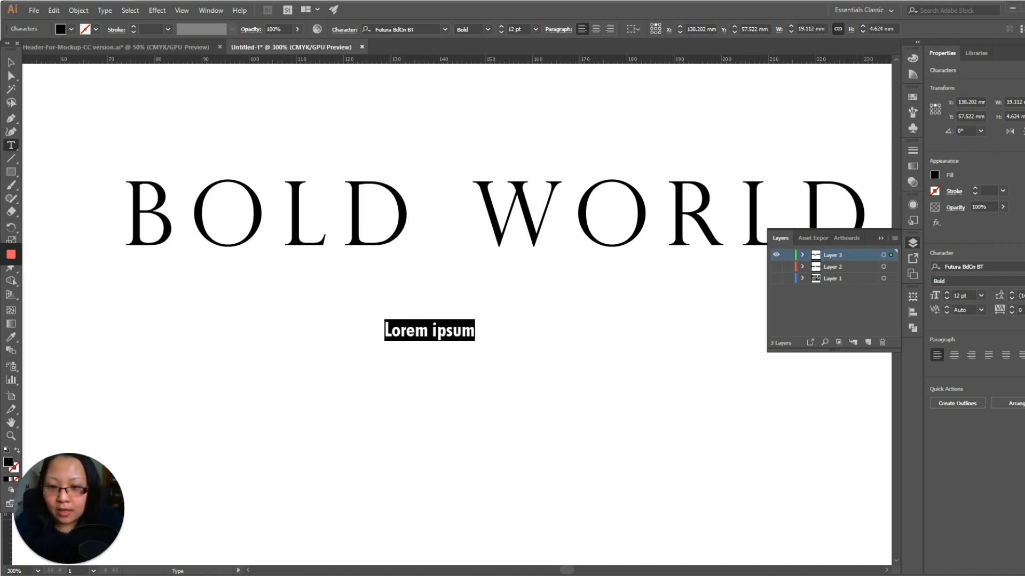
type("BOLD")
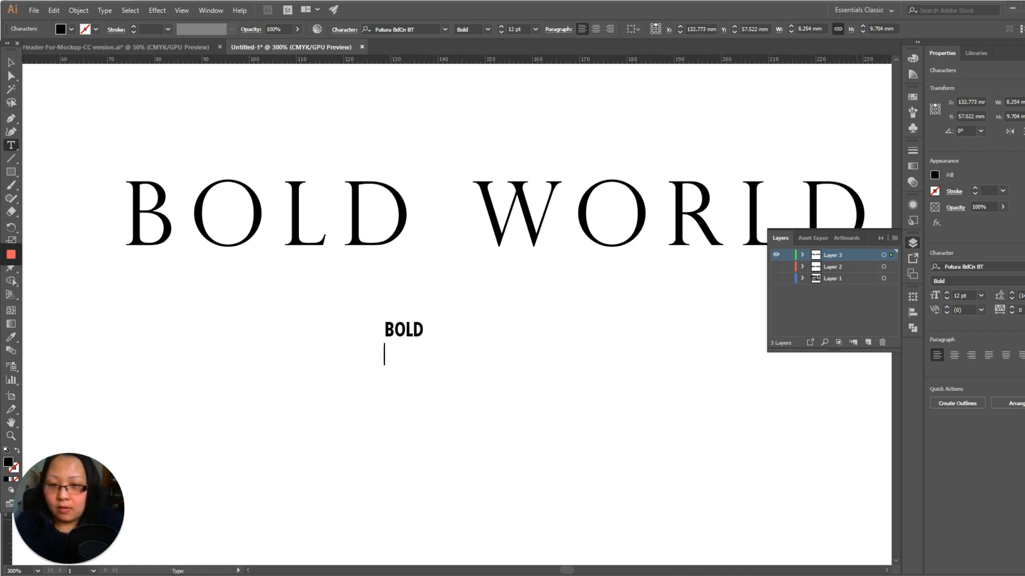
Step: Scale the Futura BOLD text up to about 54 pt and duplicate it directly below the original
left_click(9, 65)
left_click_drag(424, 322, 562, 242)
left_click_drag(511, 295, 504, 436)
Step: Replace the wording of the lower BOLD copy with WORLD
double_click(500, 434)
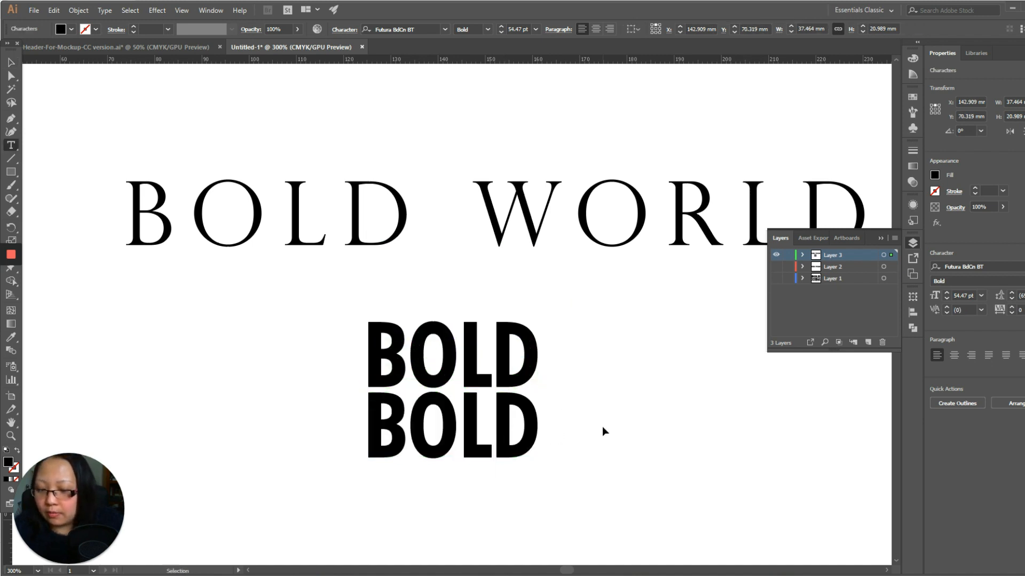
key("ctrl+a")
type("WORLDS")
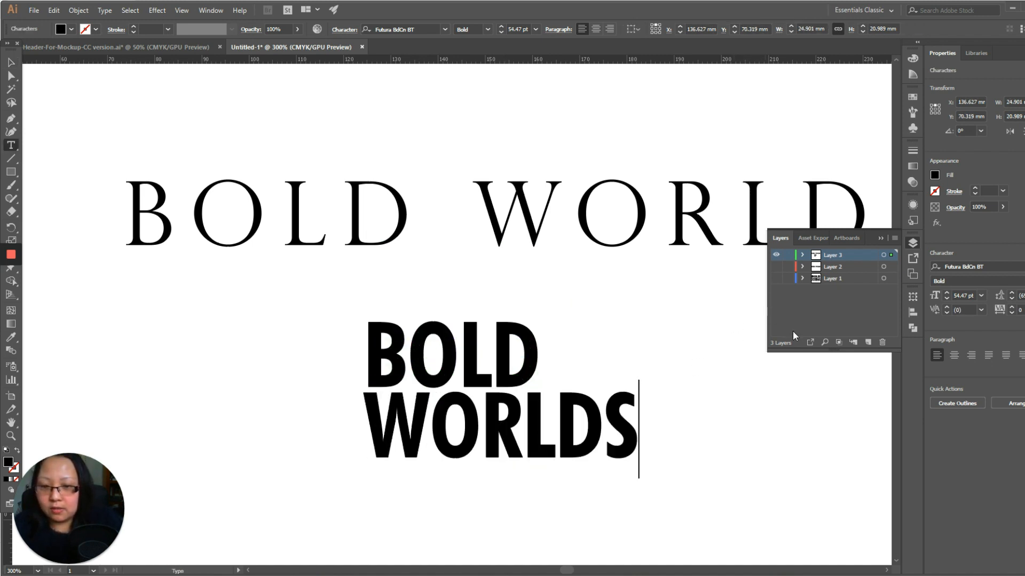
key("BackSpace")
key("Escape")
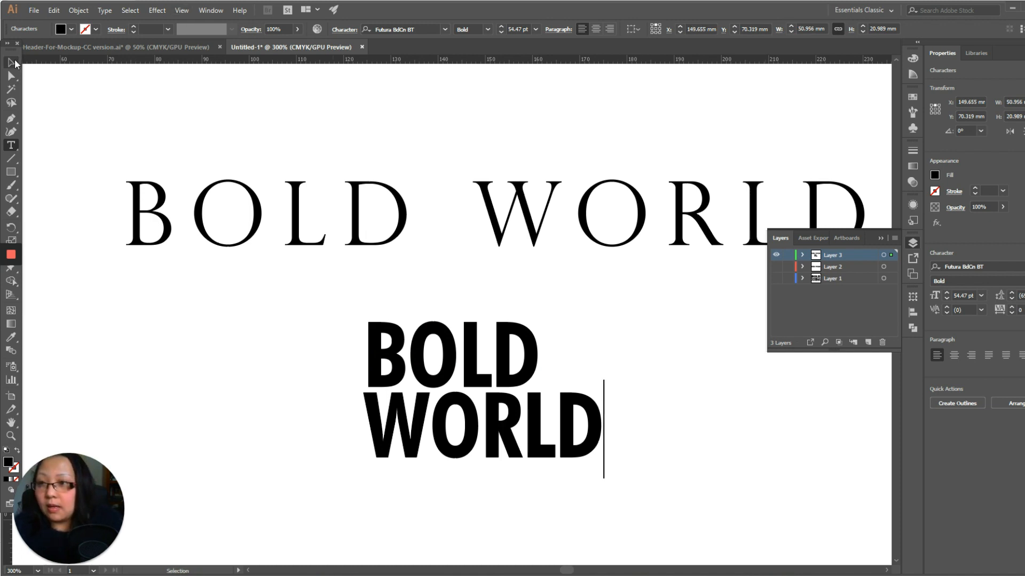
Step: Duplicate the bold condensed WORLD line directly below itself as a third stacked line
left_click_drag(517, 432, 518, 483)
key("t")
scroll(572, 462, "down", 2)
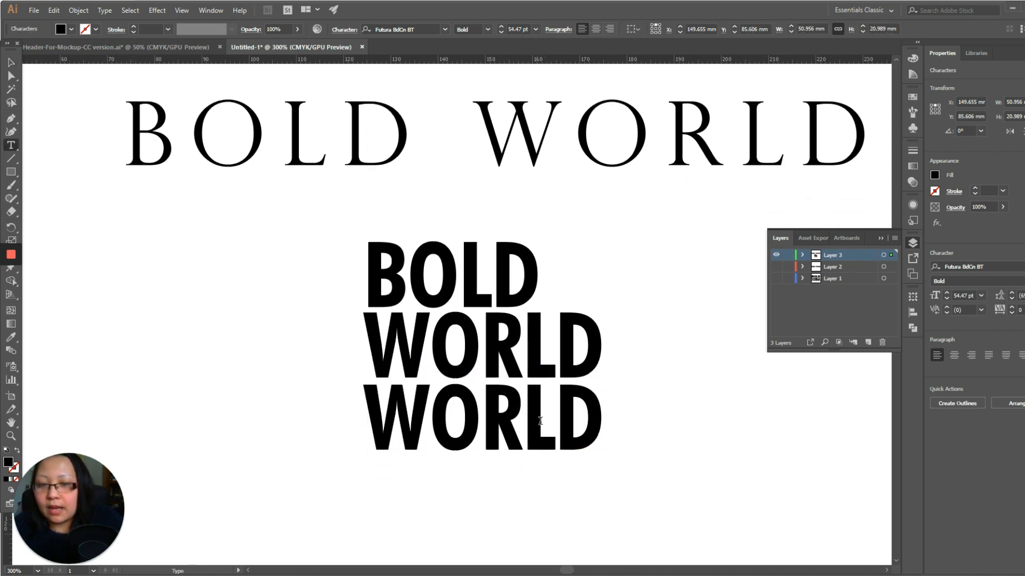
Step: Replace the wording of the lowest WORLD copy with PLANNERS in capitals
double_click(376, 401)
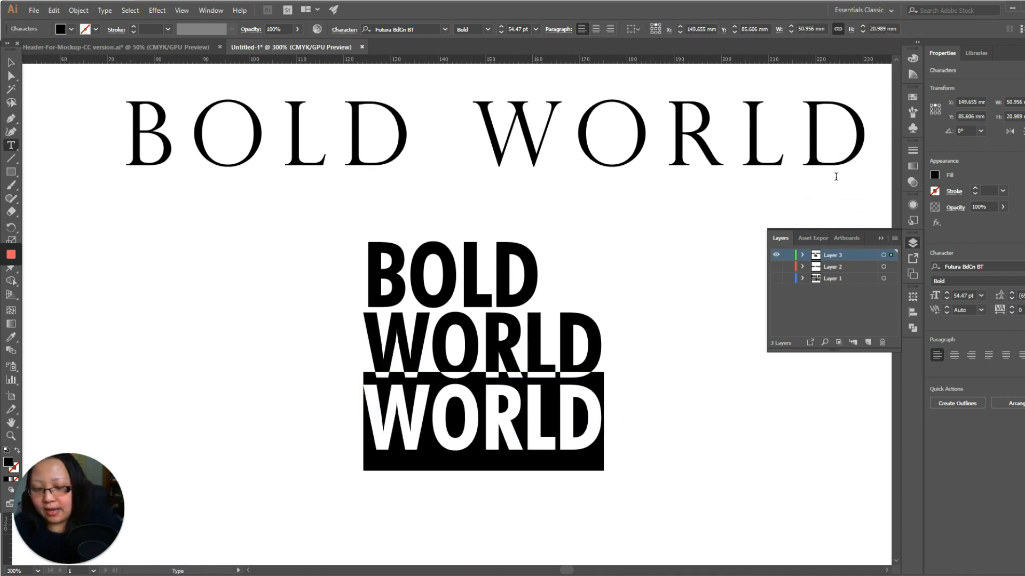
type("Pla")
key("BackSpace")
key("BackSpace")
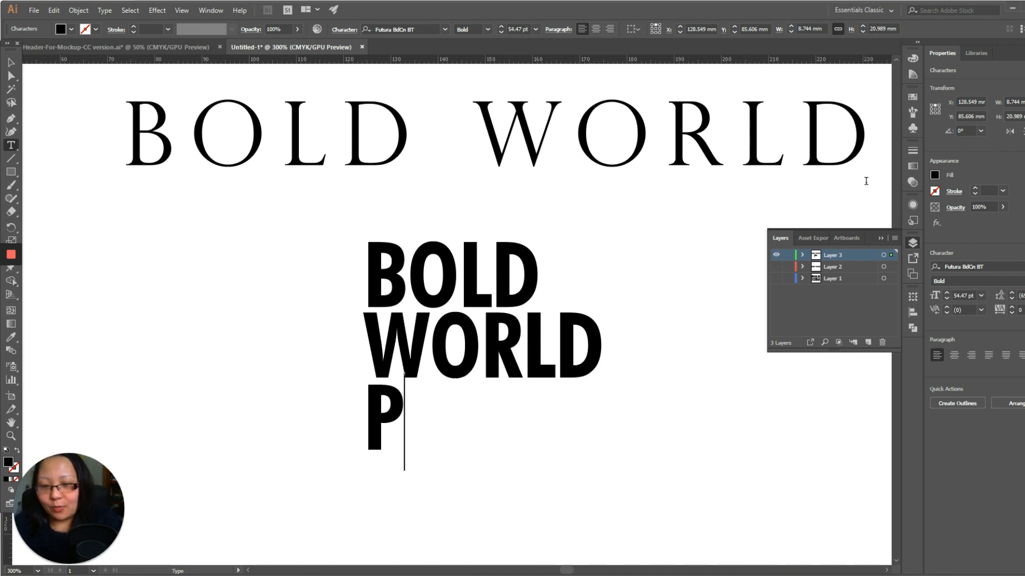
type("la")
key("BackSpace")
key("BackSpace")
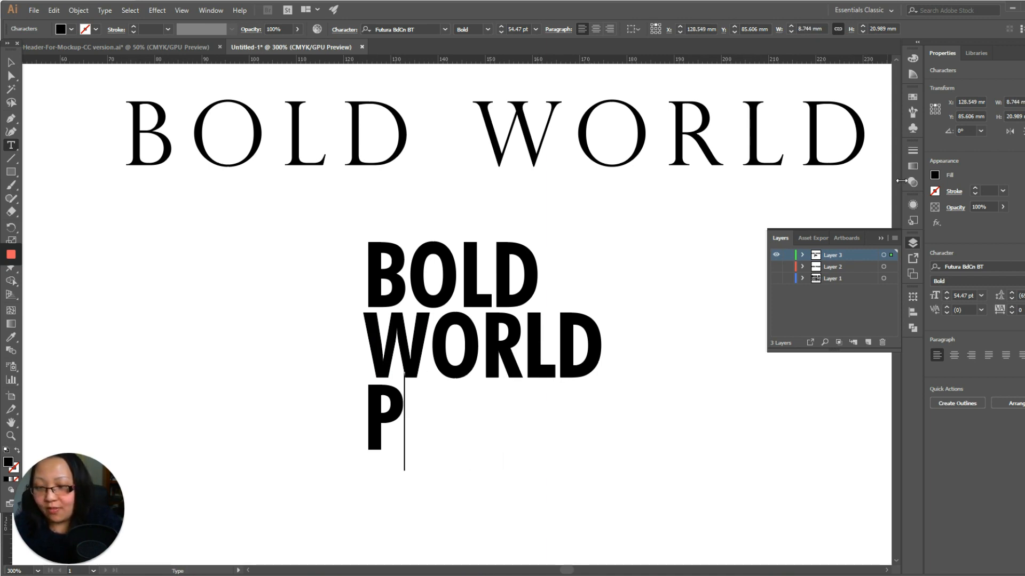
type("LANNERS")
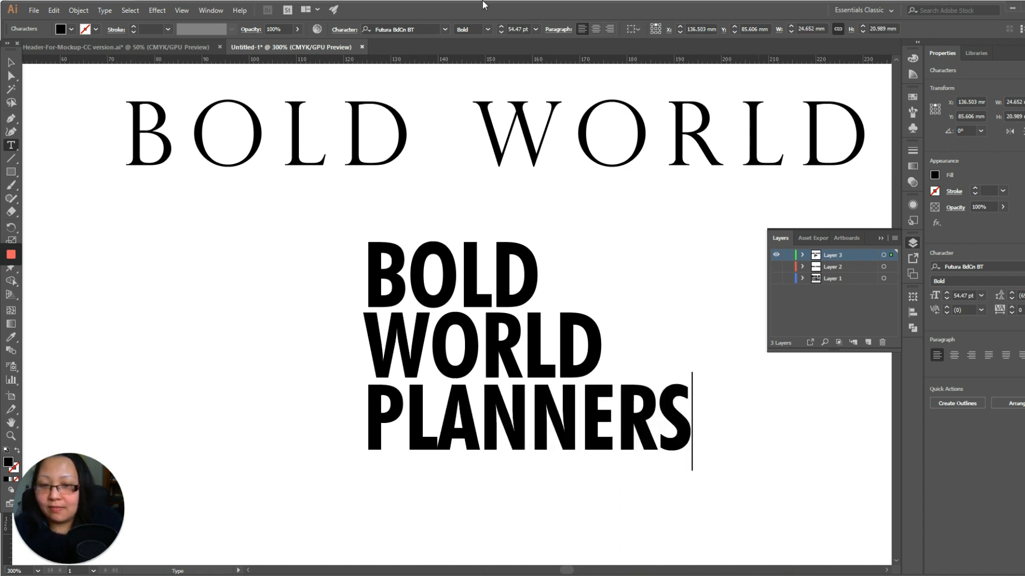
key("Escape")
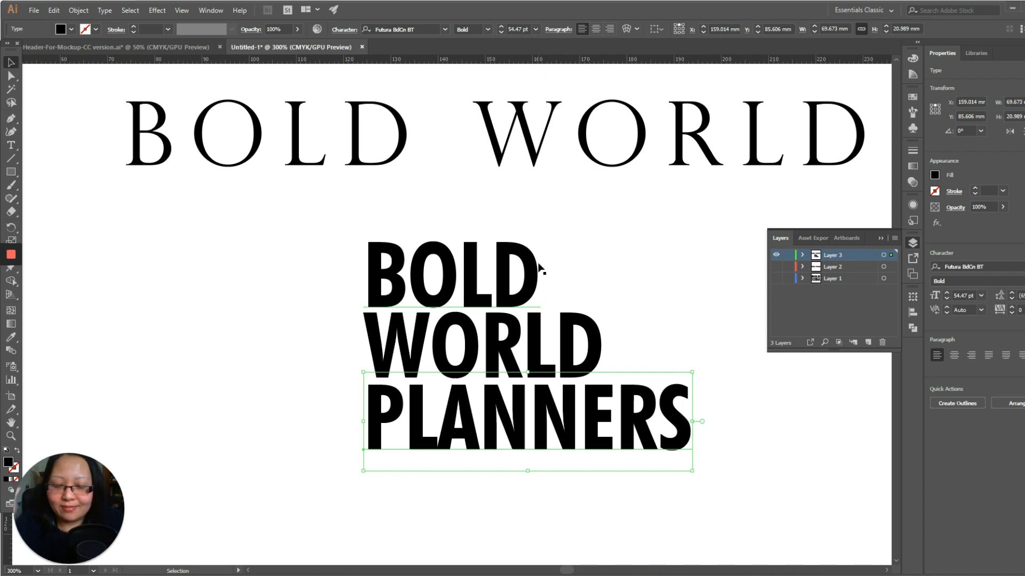
Step: Set the font of the stacked BOLD line to Futura Extra Black BT
left_click(632, 274)
left_click(491, 283)
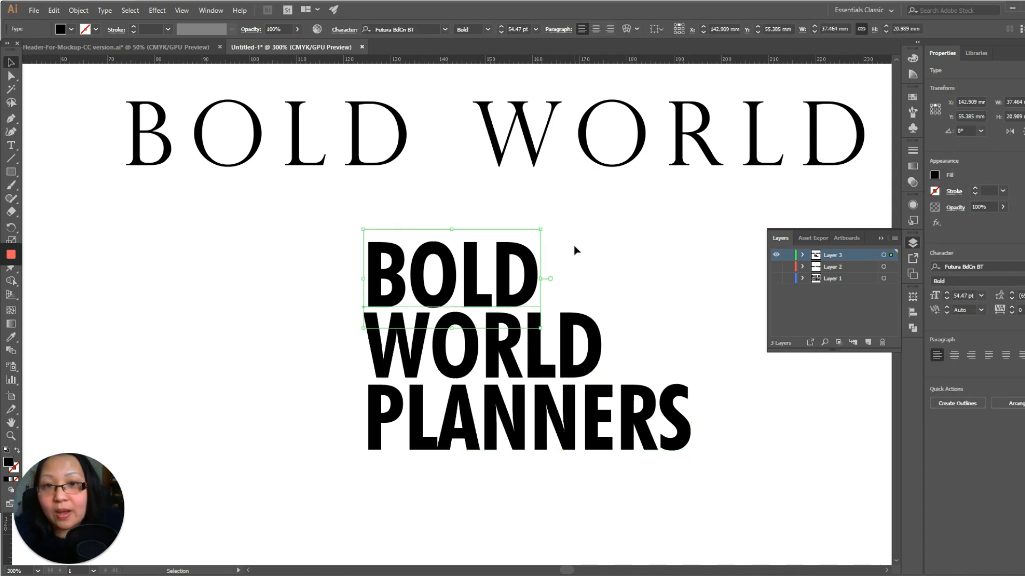
left_click(445, 30)
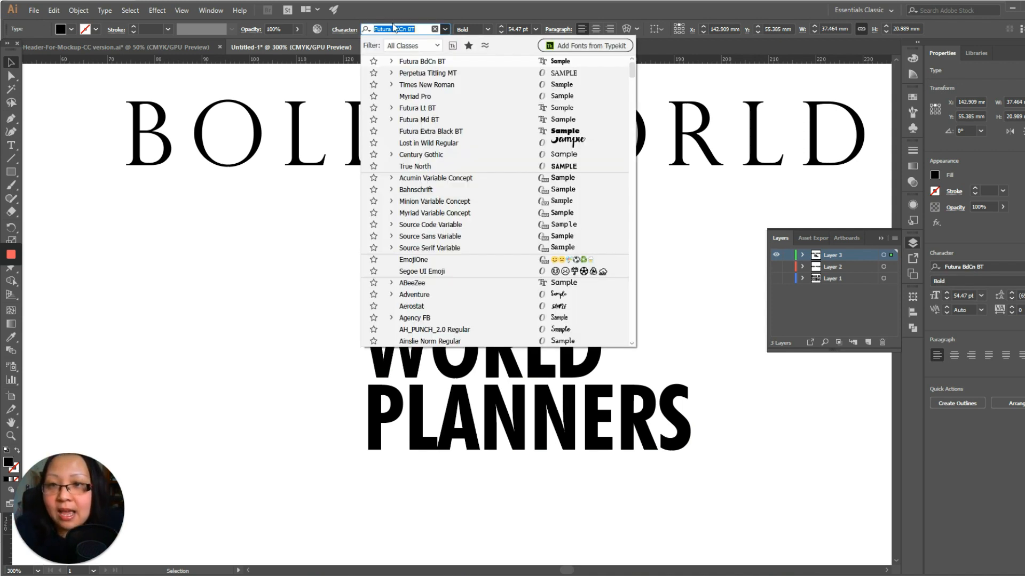
left_click(413, 28)
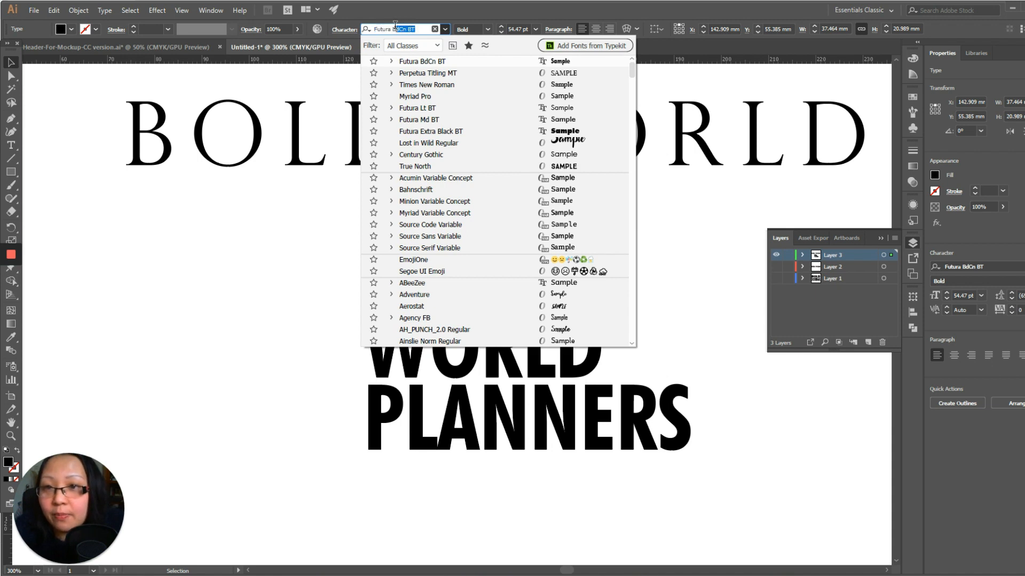
key("BackSpace")
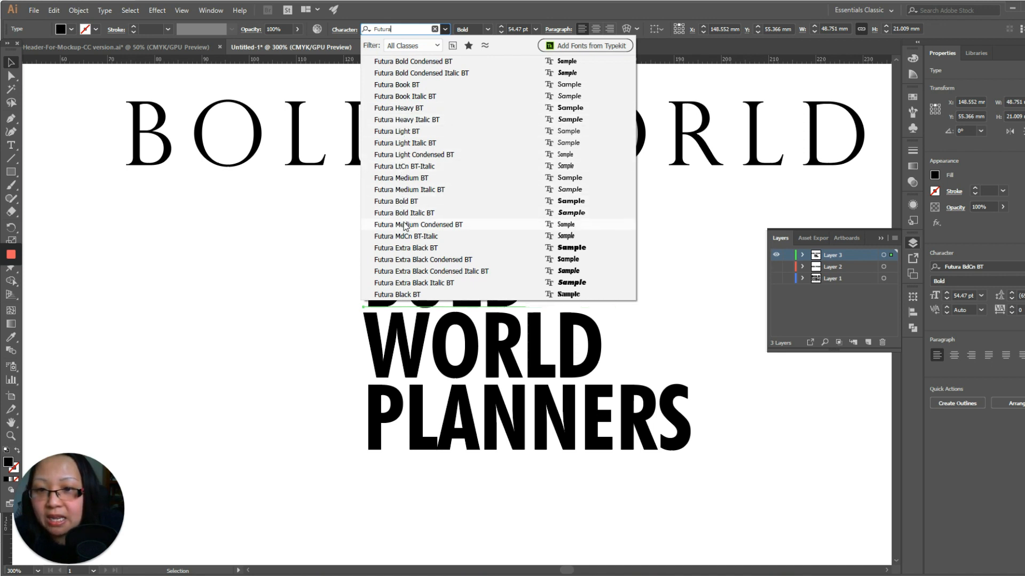
left_click(422, 252)
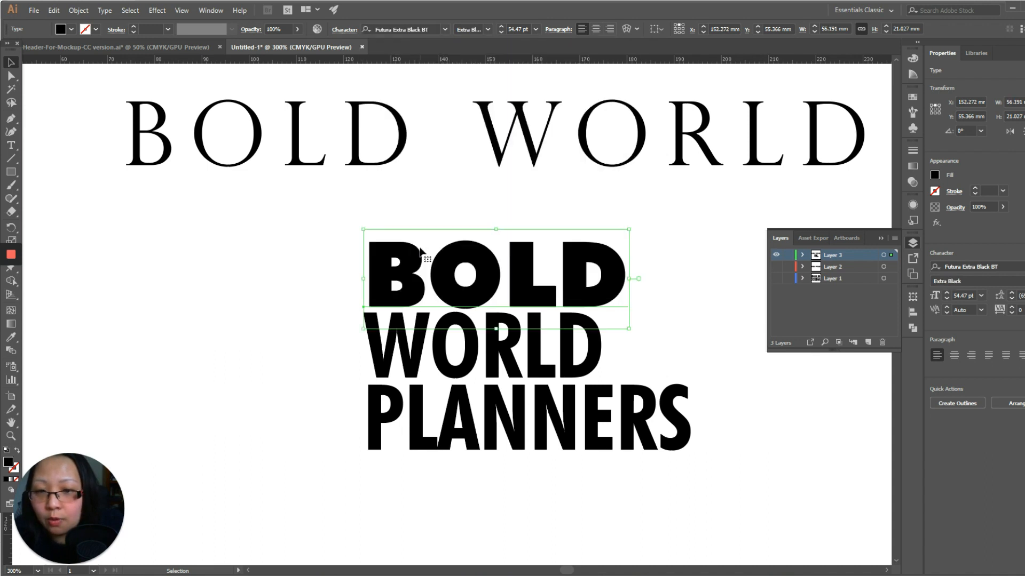
left_click(228, 231)
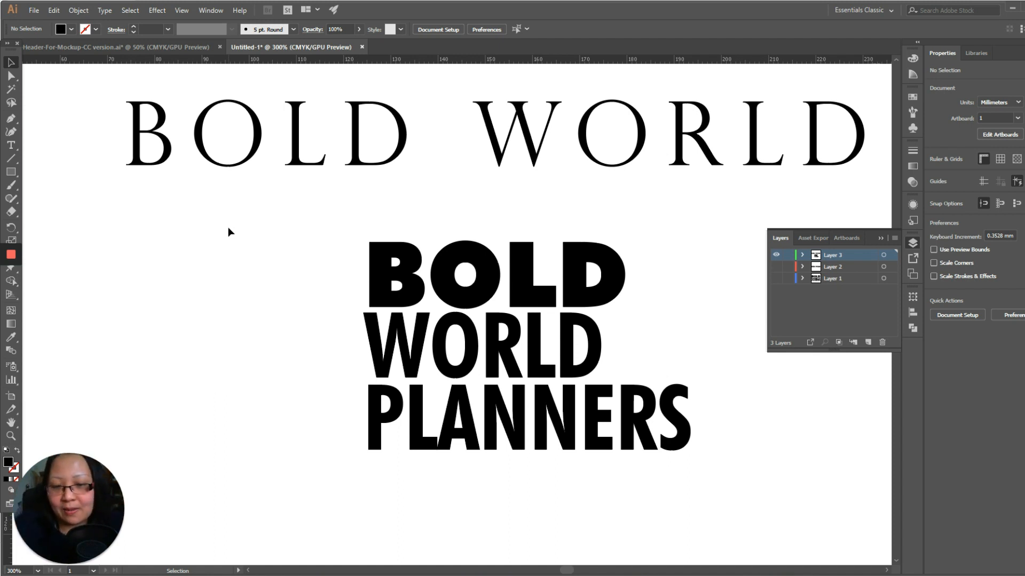
Step: Set the font of the stacked WORLD line to Futura Medium BT
double_click(404, 349)
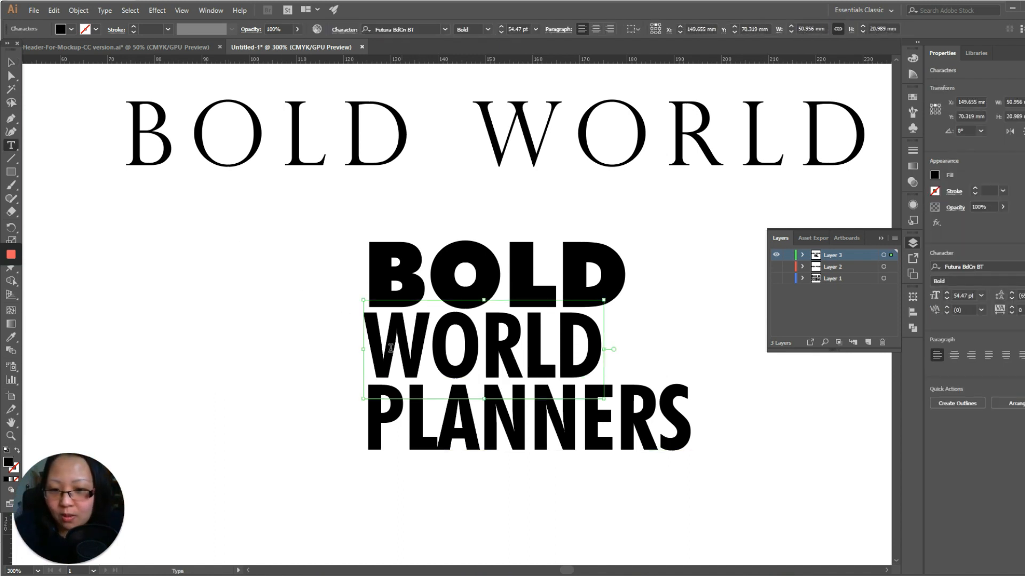
left_click_drag(373, 343, 583, 353)
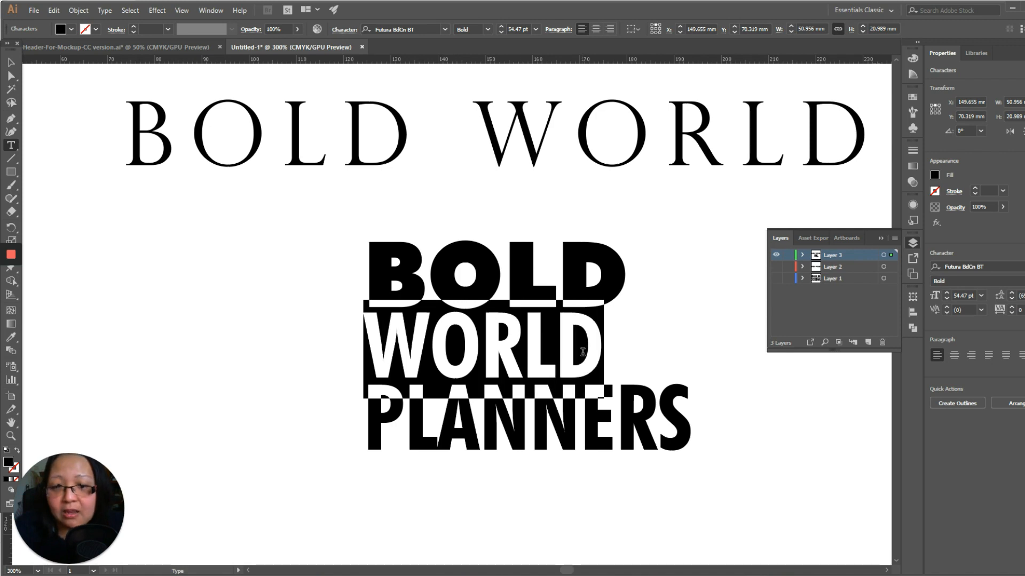
left_click(444, 29)
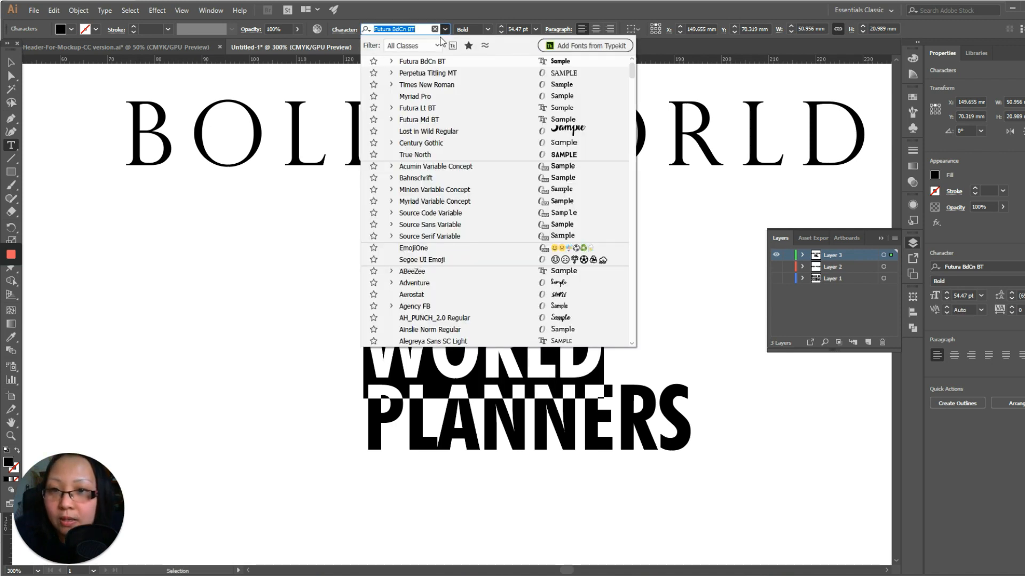
left_click(429, 30)
key("BackSpace")
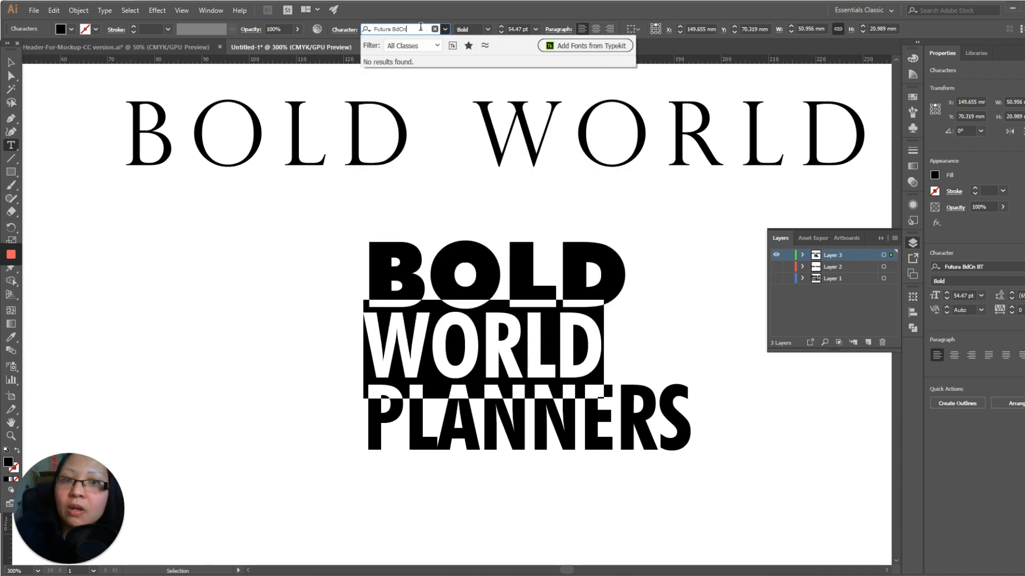
key("BackSpace")
key("BackSpace")
key("BackSpace")
key("BackSpace")
key("BackSpace")
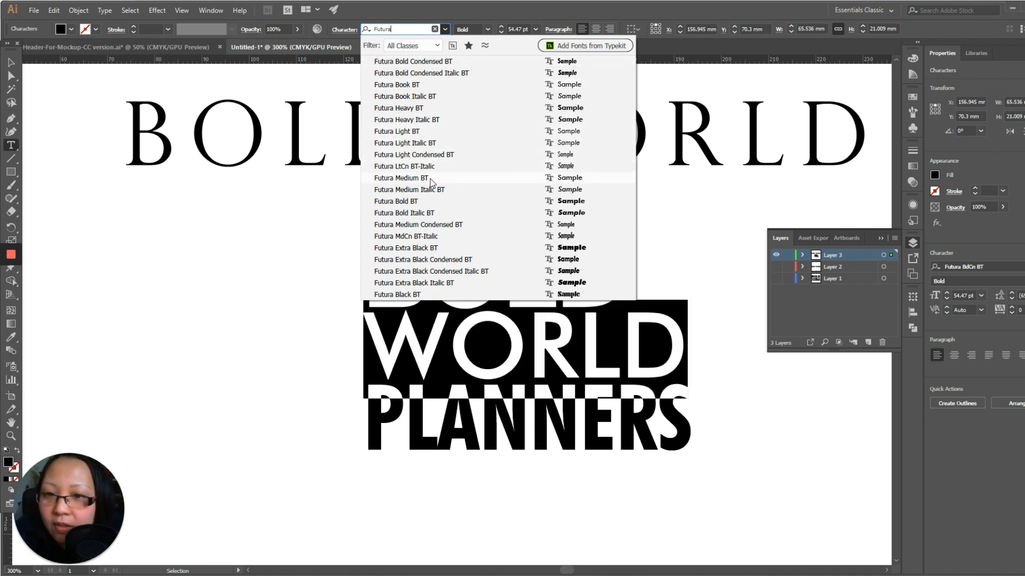
left_click(432, 183)
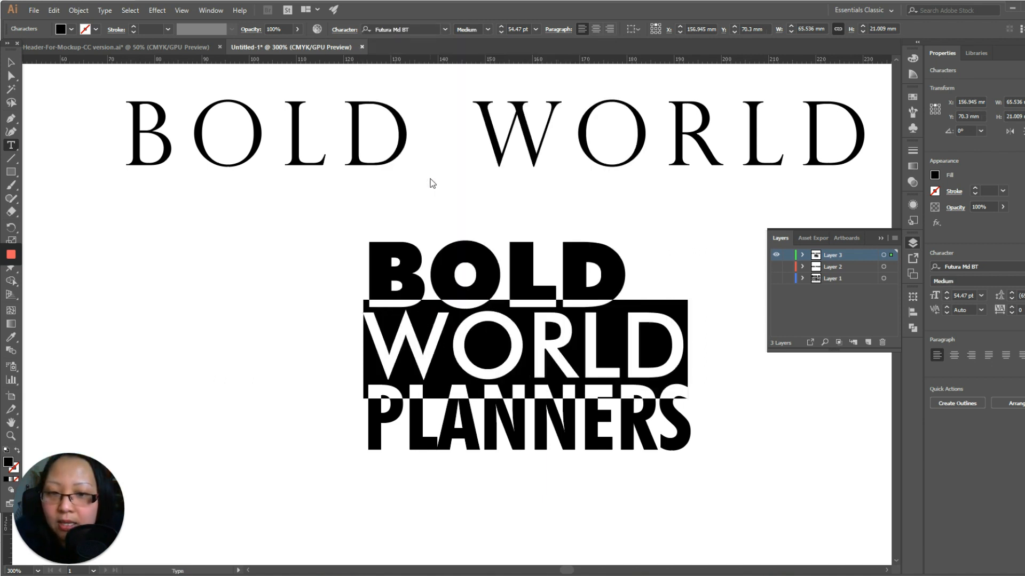
Step: Set the font of the PLANNERS line to Futura Light BT and deselect the text
left_click(441, 418)
left_click_drag(376, 417, 698, 435)
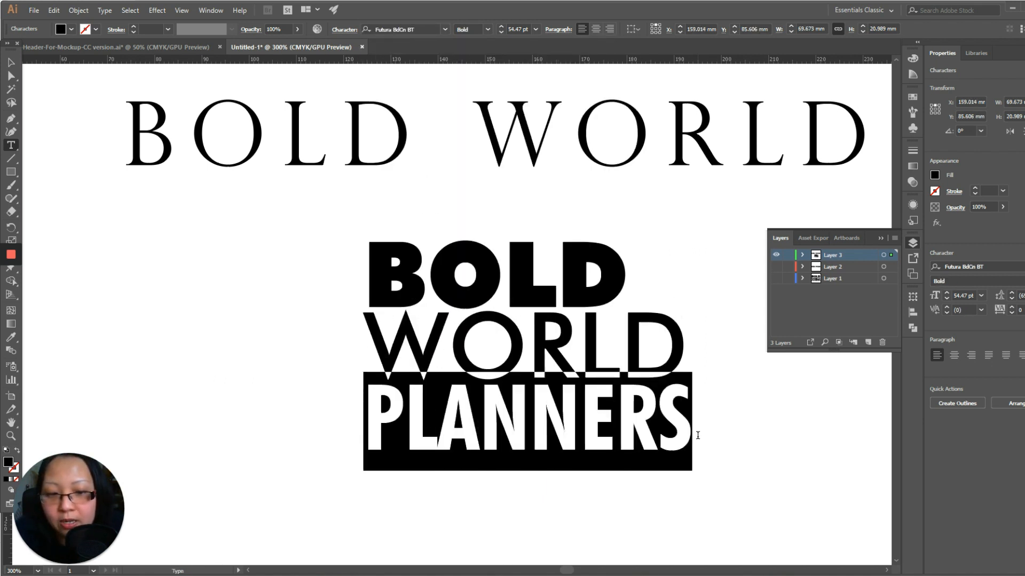
left_click(446, 29)
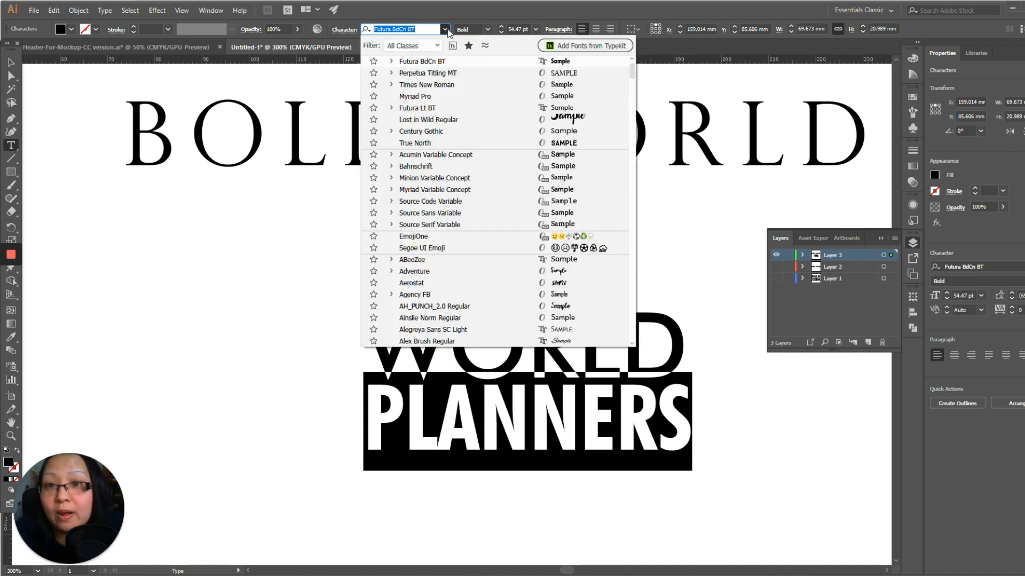
left_click(419, 30)
key("BackSpace")
key("BackSpace")
key("BackSpace")
key("BackSpace")
key("BackSpace")
key("BackSpace")
key("BackSpace")
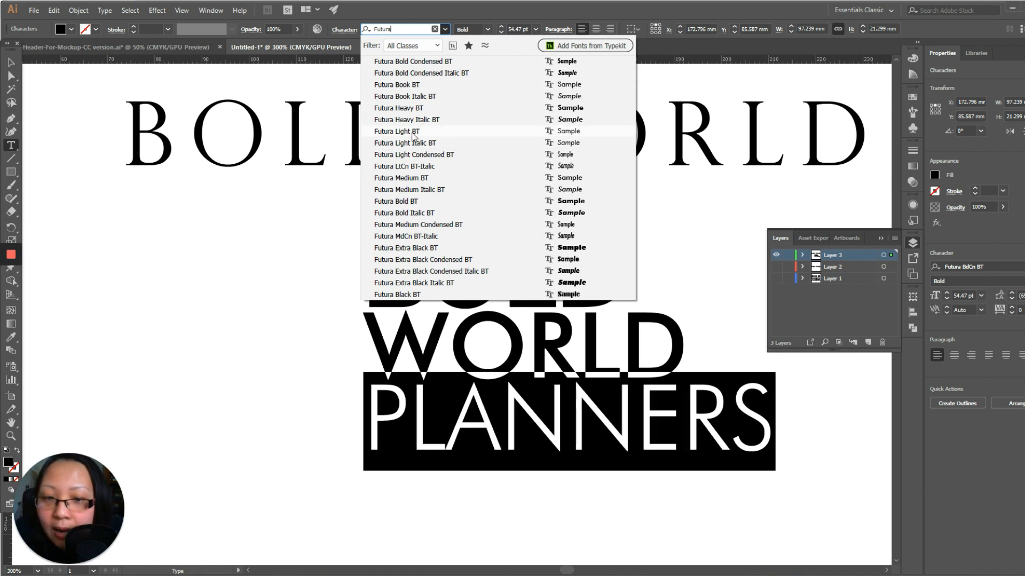
left_click(414, 132)
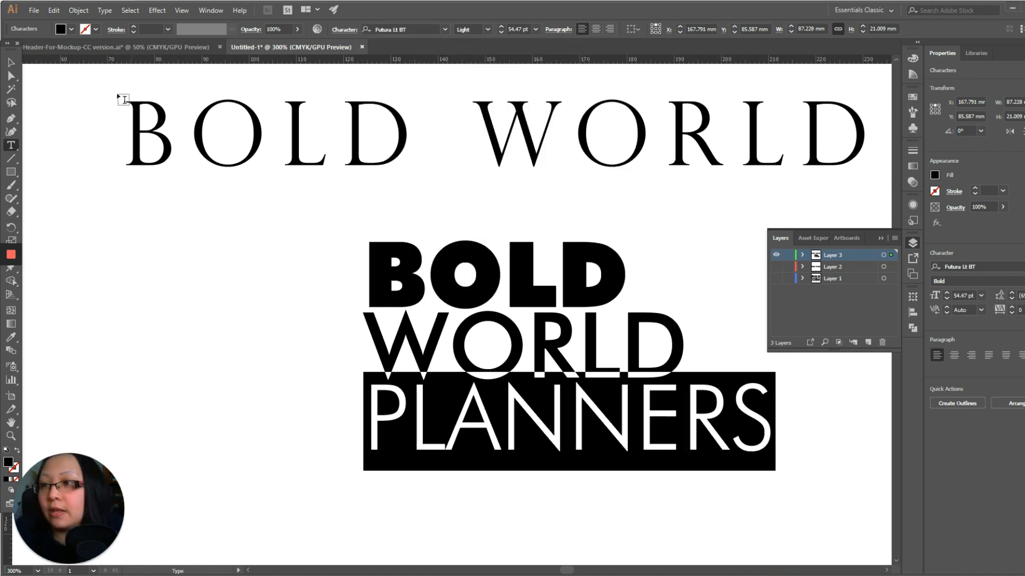
left_click(11, 62)
left_click(313, 323)
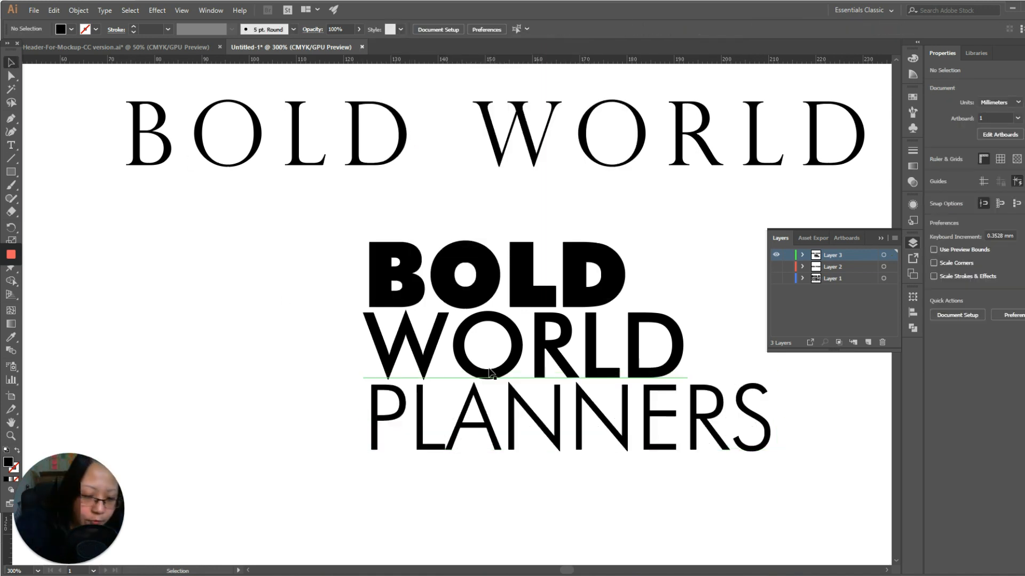
Step: Move the three stacked Futura lines together down and to the left, farther below the serif BOLD WORLD text
key("ctrl+minus")
key("ctrl+minus")
left_click(511, 331)
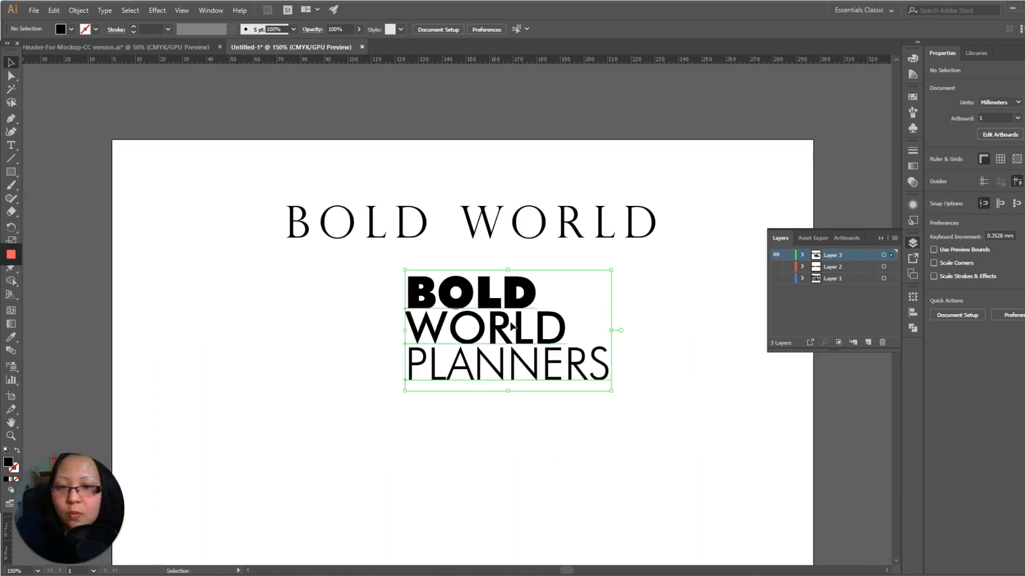
left_click_drag(511, 330, 413, 399)
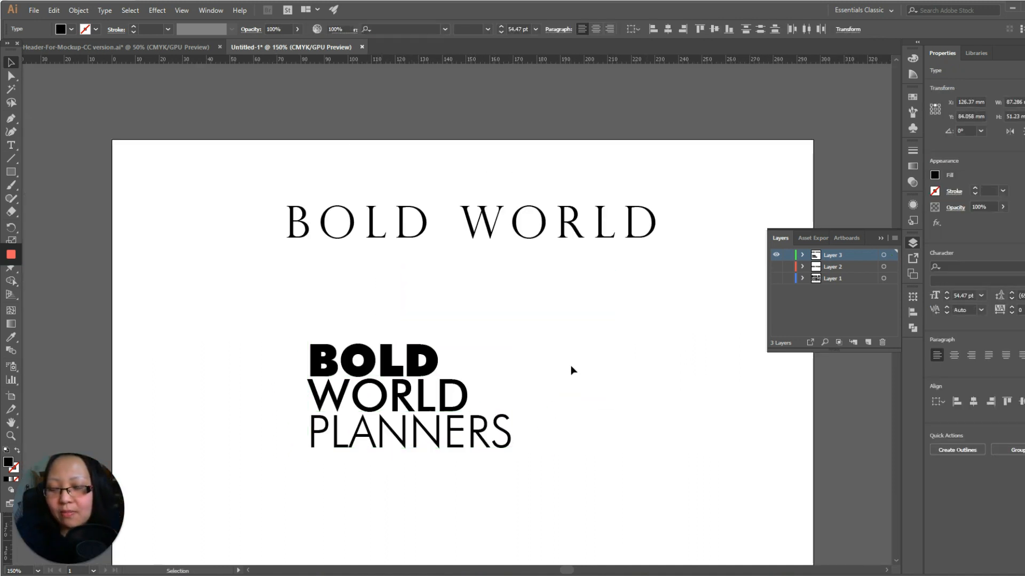
left_click(571, 369)
Step: Enlarge the Futura BOLD line up and to the right, keeping its lower-left corner fixed, until it is wider than WORLD
left_click(404, 362)
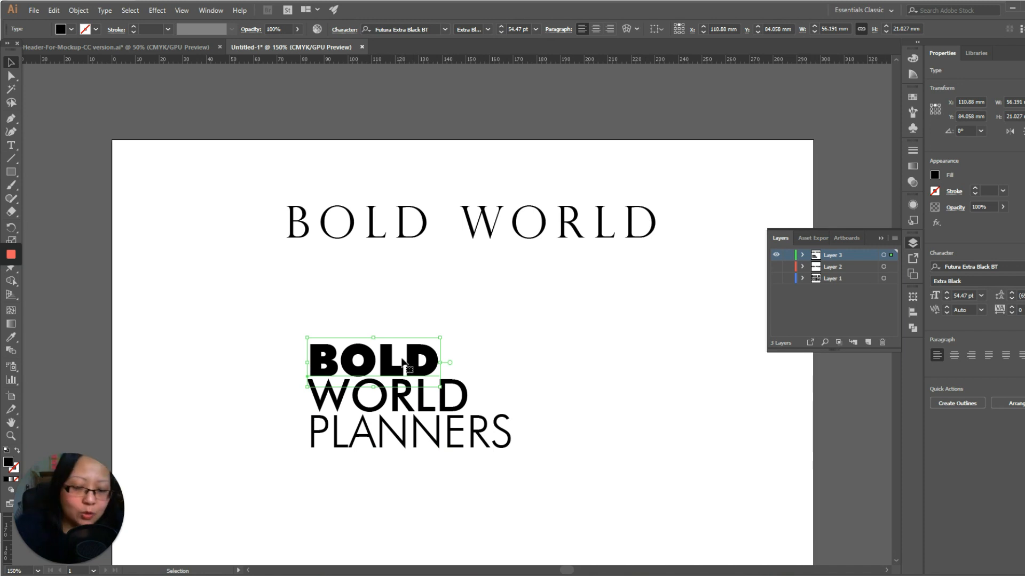
left_click(10, 435)
left_click_drag(295, 331, 465, 384)
left_click_drag(579, 489, 444, 275)
key("v")
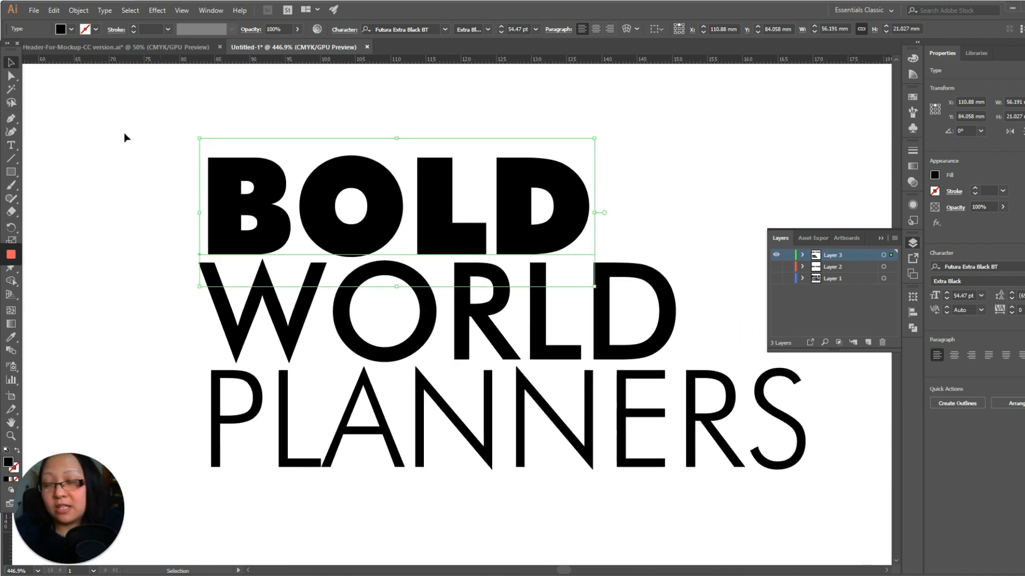
left_click(189, 217)
left_click(226, 218)
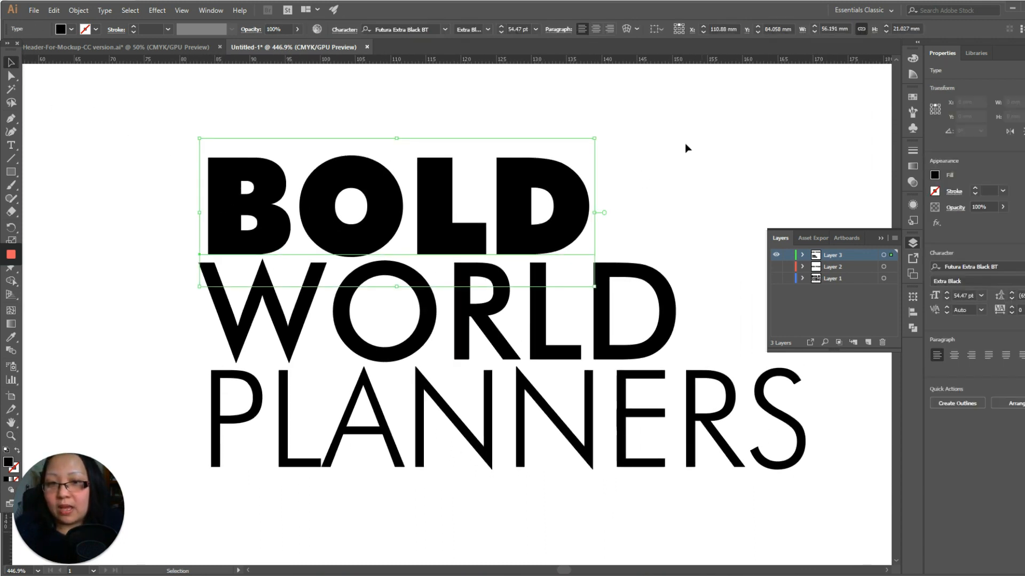
left_click_drag(595, 139, 731, 80)
left_click(687, 286)
Step: Place vertical ruler guides at the left edge of the B and the right edge of the D in BOLD
left_click(665, 305)
left_click(665, 305)
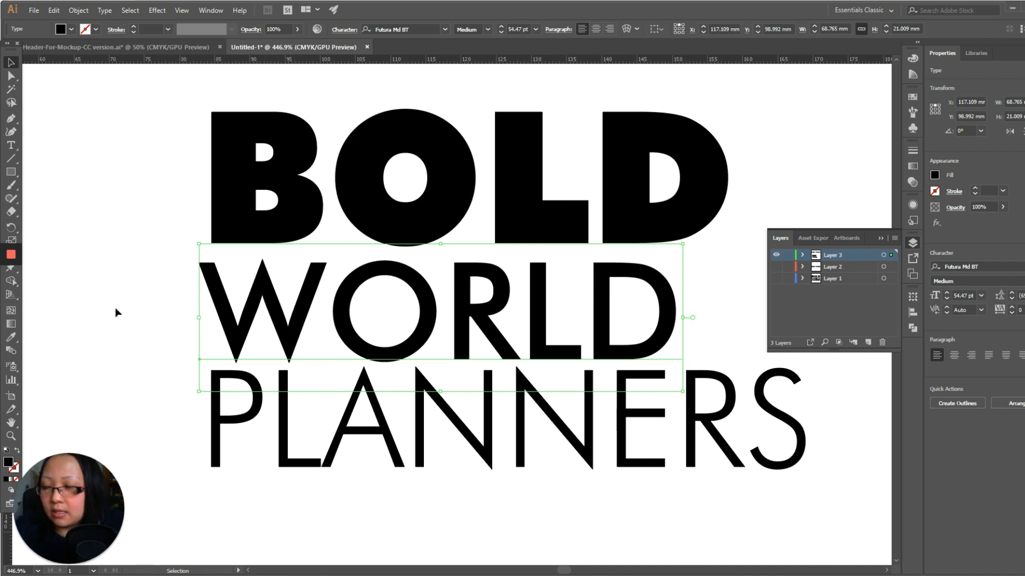
key("ctrl+r")
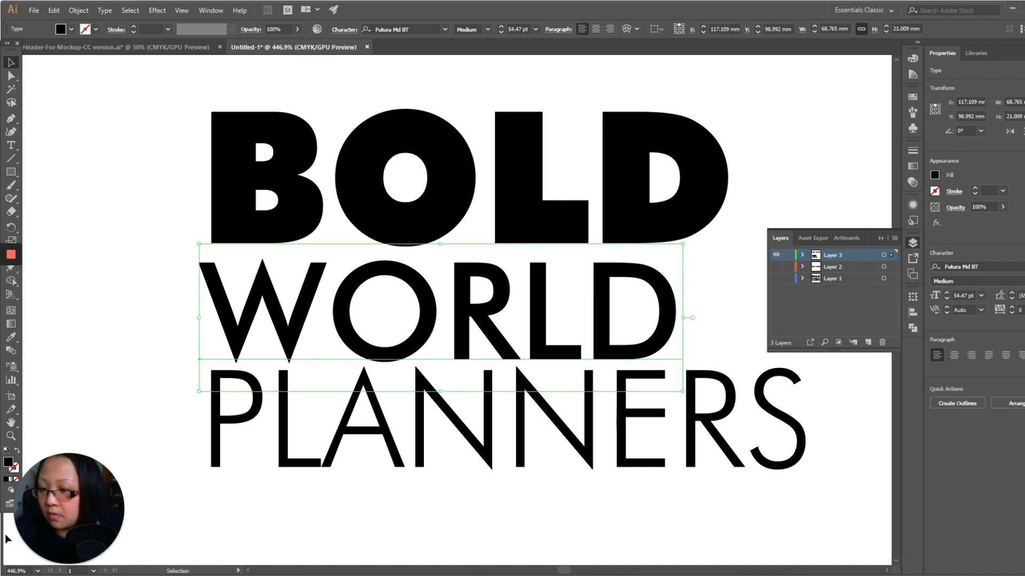
key("ctrl+r")
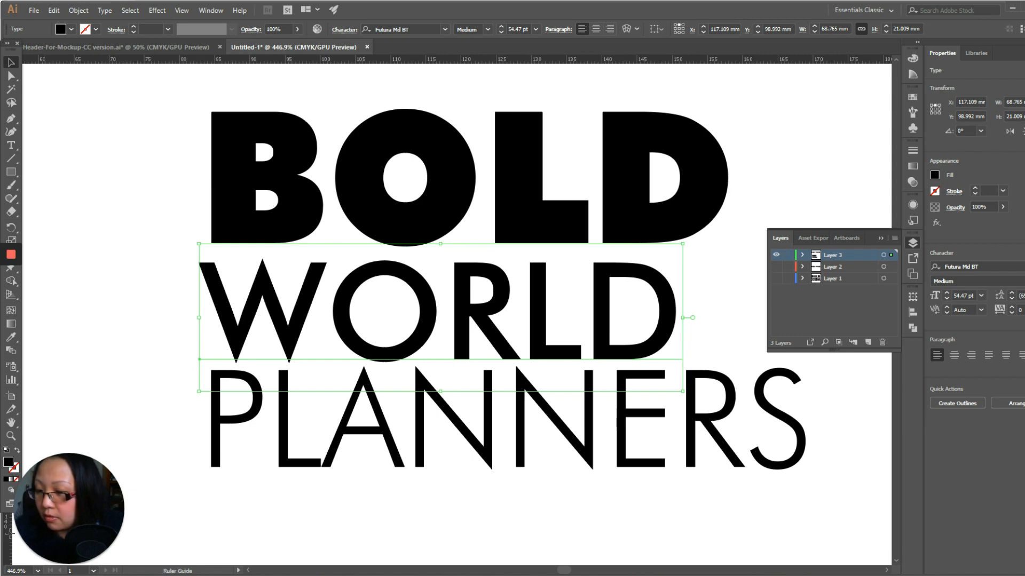
left_click_drag(105, 461, 211, 167)
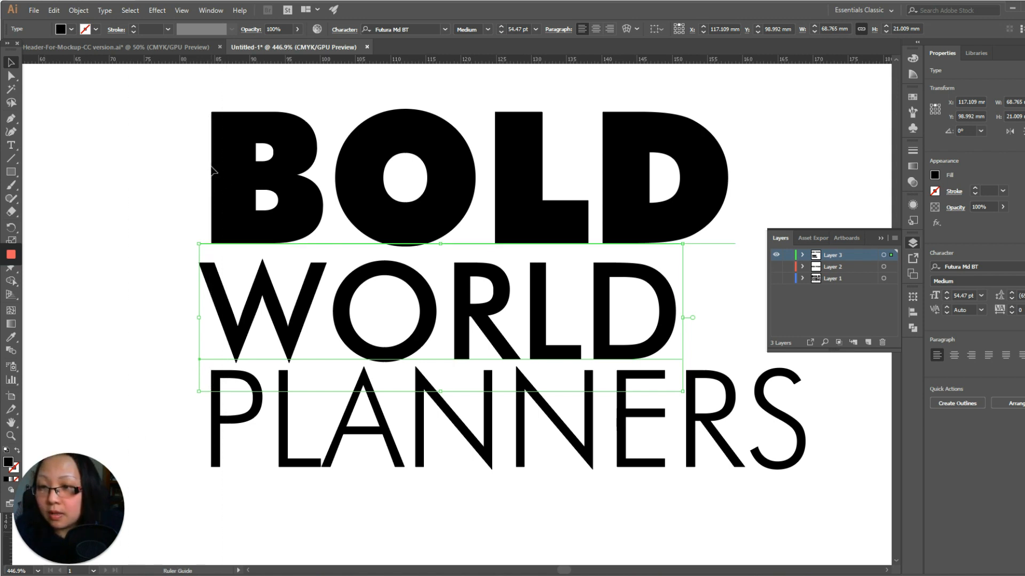
left_click(205, 162)
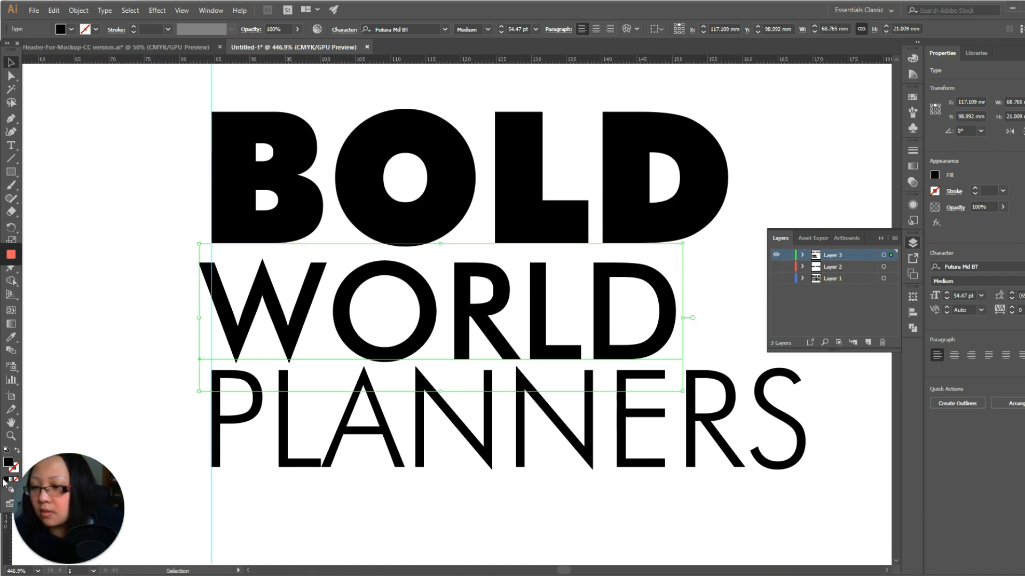
left_click_drag(9, 535, 710, 176)
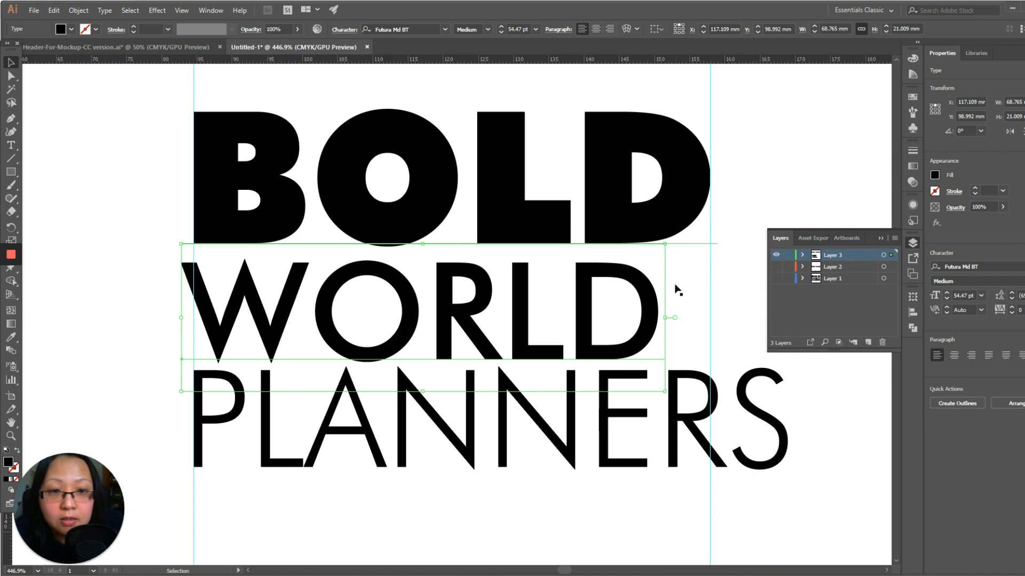
Step: Shift the stacked WORLD line slightly right so its W starts at the left guide
left_click(85, 238)
left_click_drag(272, 327, 283, 327)
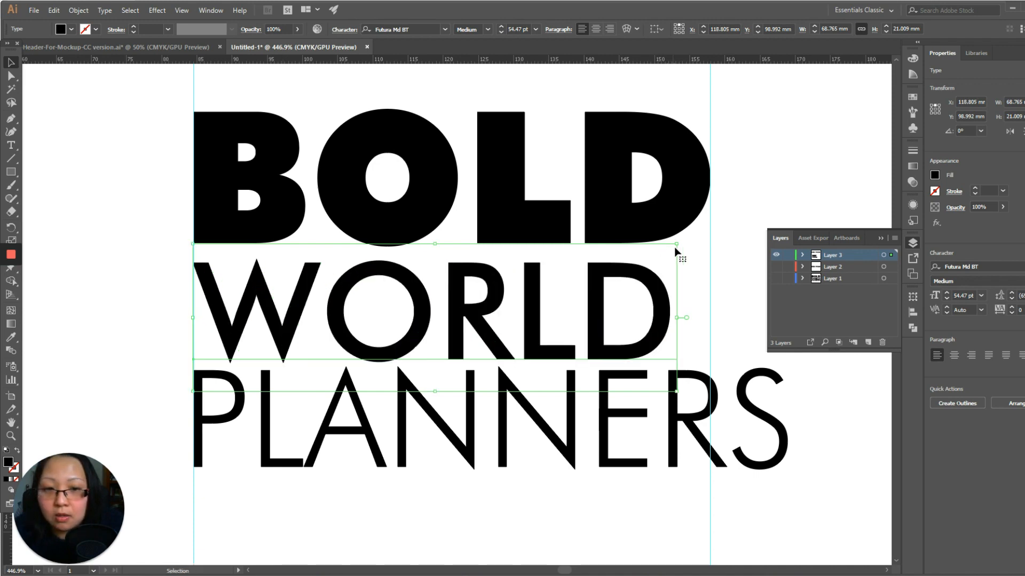
Step: Enlarge the stacked WORLD line proportionally until its D reaches the right guide, keeping its lower-left corner fixed
left_click_drag(677, 244, 718, 212)
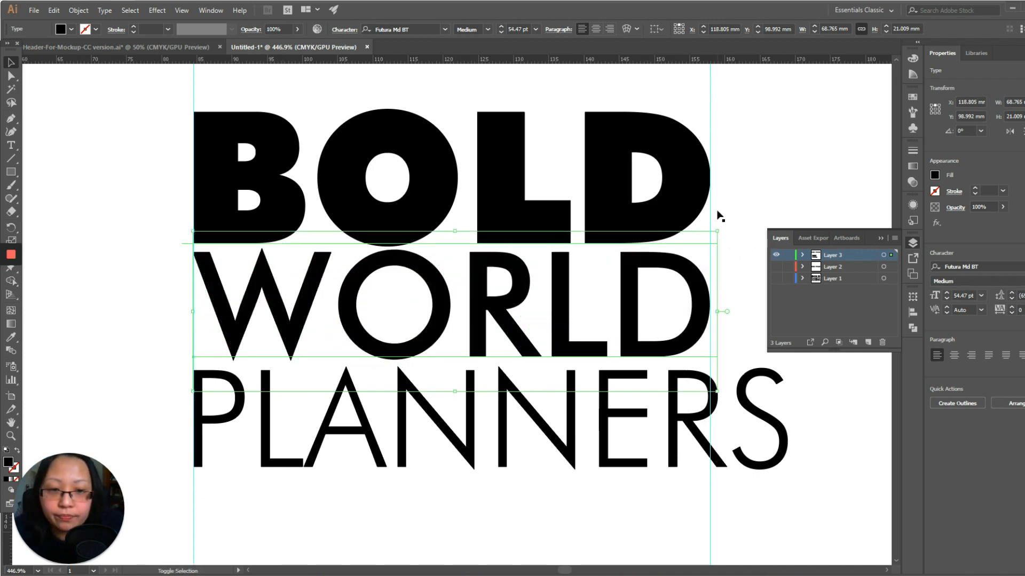
left_click(764, 193)
Step: Shrink the PLANNERS line to 31.45 pt and widen its letter spacing until the word nearly spans the width of WORLD
left_click(572, 410)
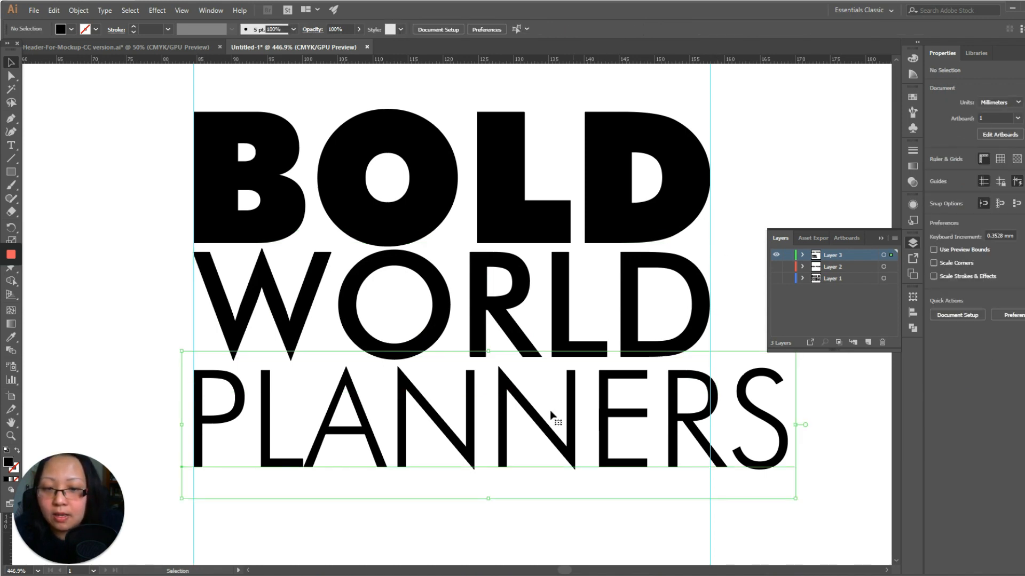
left_click_drag(796, 501, 638, 438)
double_click(455, 425)
double_click(453, 411)
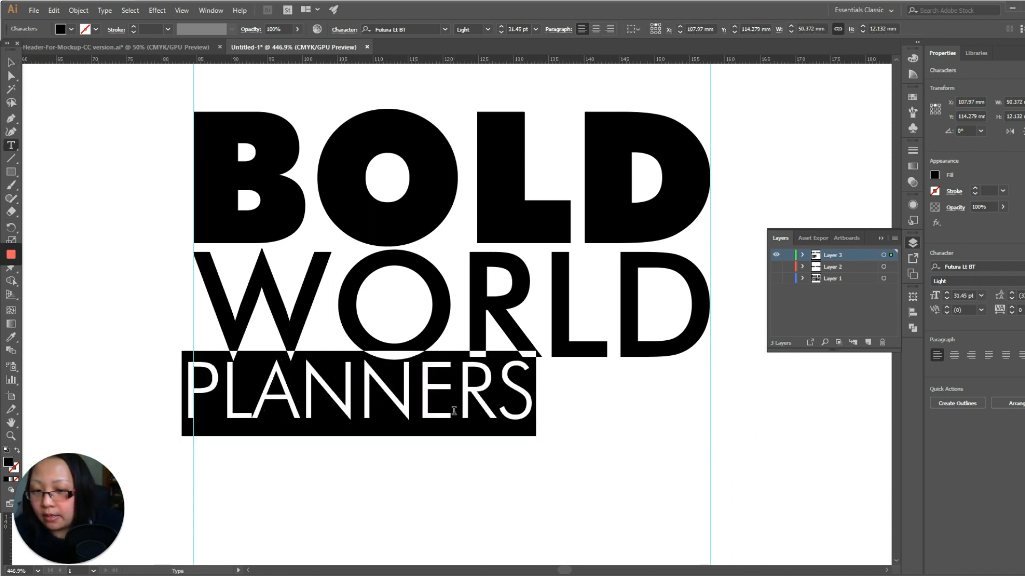
key("alt+Right")
key("alt+Right")
key("alt+Right")
key("alt+Right")
key("alt+Right")
key("alt+Right")
key("alt+Right")
key("alt+Right")
key("alt+Right")
key("alt+Right")
key("alt+Right")
key("alt+Right")
key("alt+Right")
key("alt+Right")
key("alt+Right")
key("alt+Right")
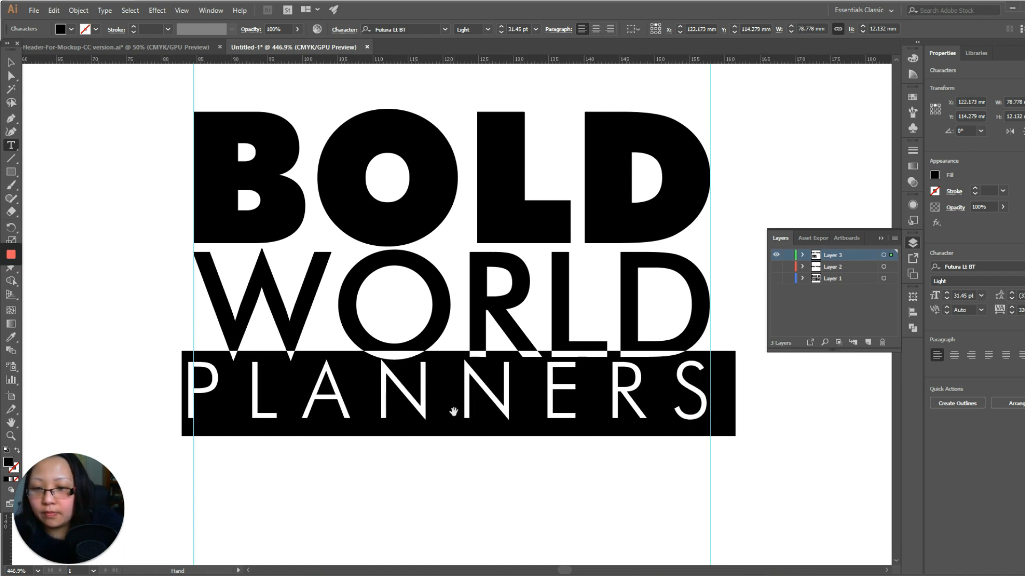
Step: Shift PLANNERS down and right so its P starts at the left guide, and scale it slightly to fit the right guide
left_click(10, 63)
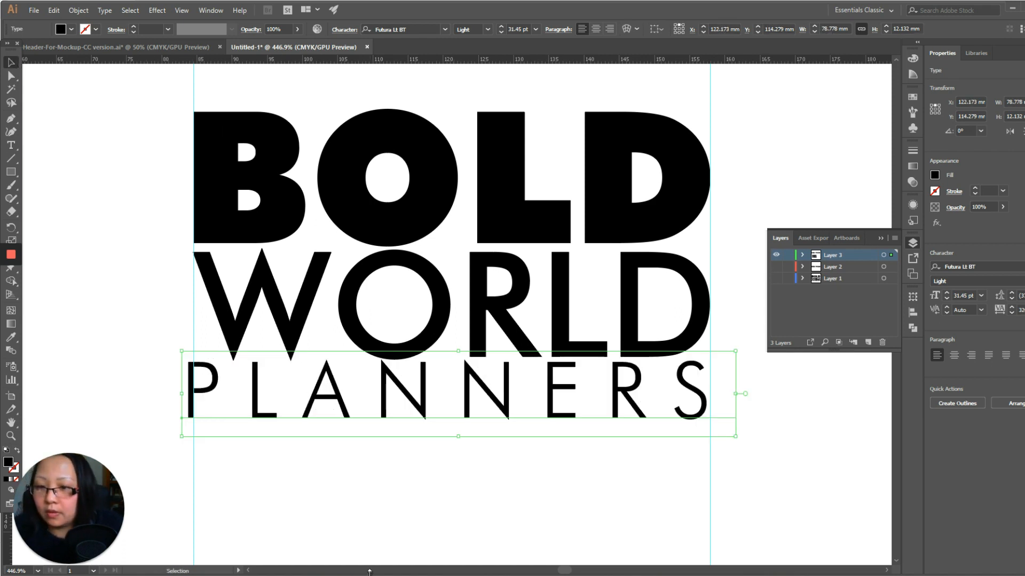
mouse_move(347, 416)
left_mouse_down()
mouse_move(368, 435)
mouse_move(352, 428)
left_mouse_up()
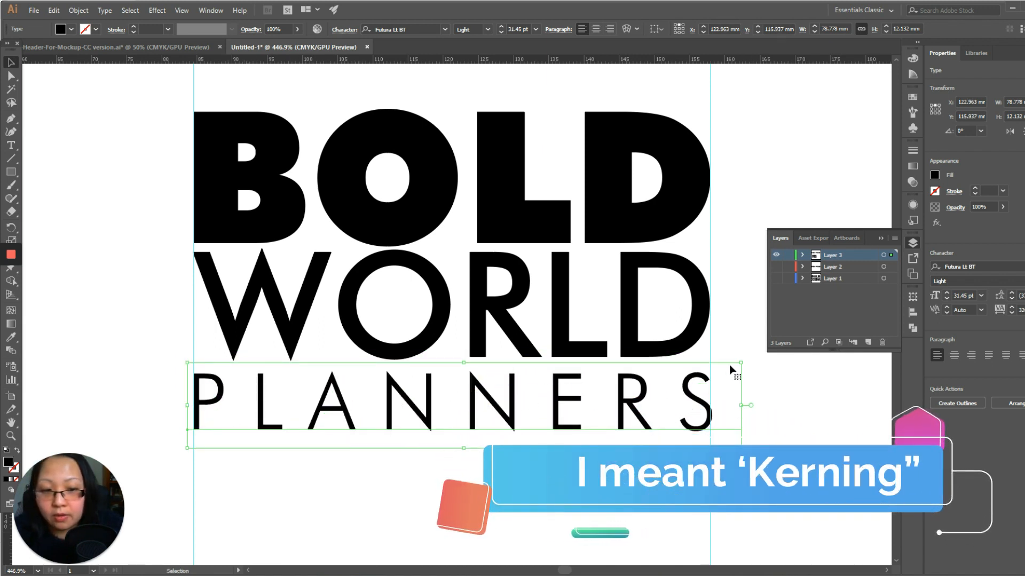
left_click_drag(740, 363, 739, 360)
left_click(784, 403)
Step: Move the PLANNERS line slightly down to widen the gap beneath WORLD
key("ctrl+minus")
key("ctrl+minus")
left_click_drag(618, 296, 618, 298)
left_click(680, 283)
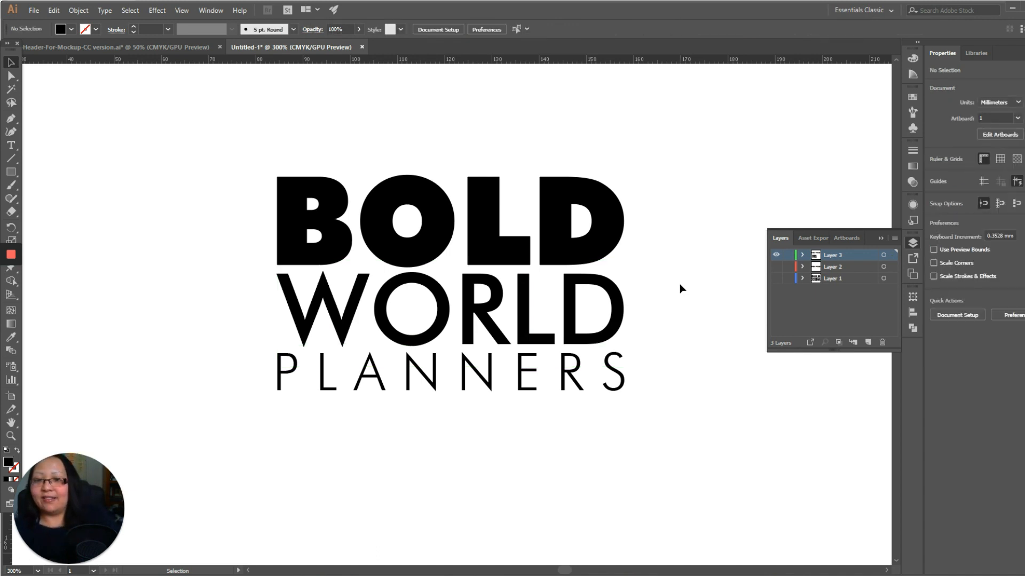
left_click_drag(620, 360, 620, 365)
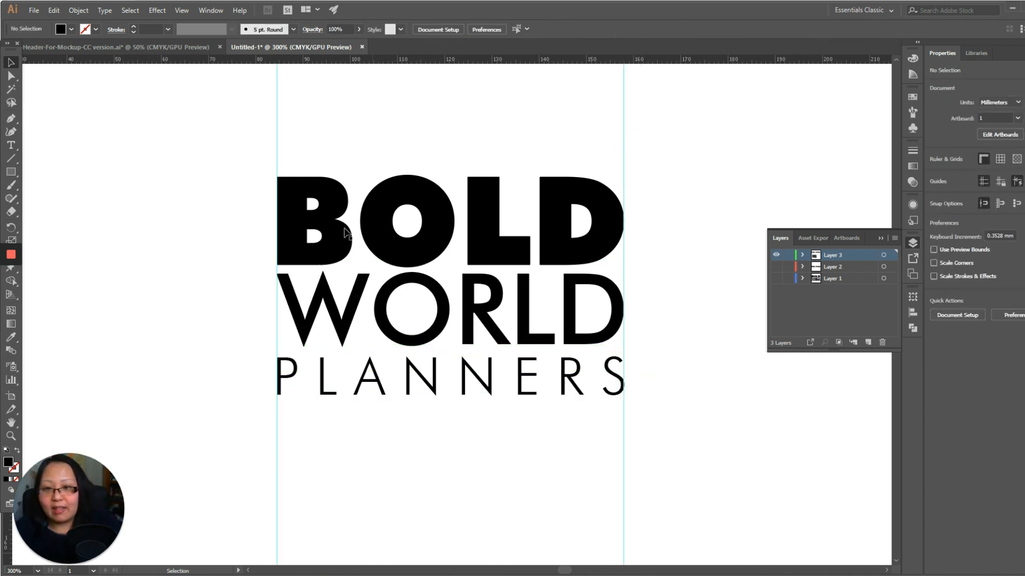
Step: Check the alignment of the three stacked lines with the guides hidden, at both reduced and larger magnification
left_click(277, 260)
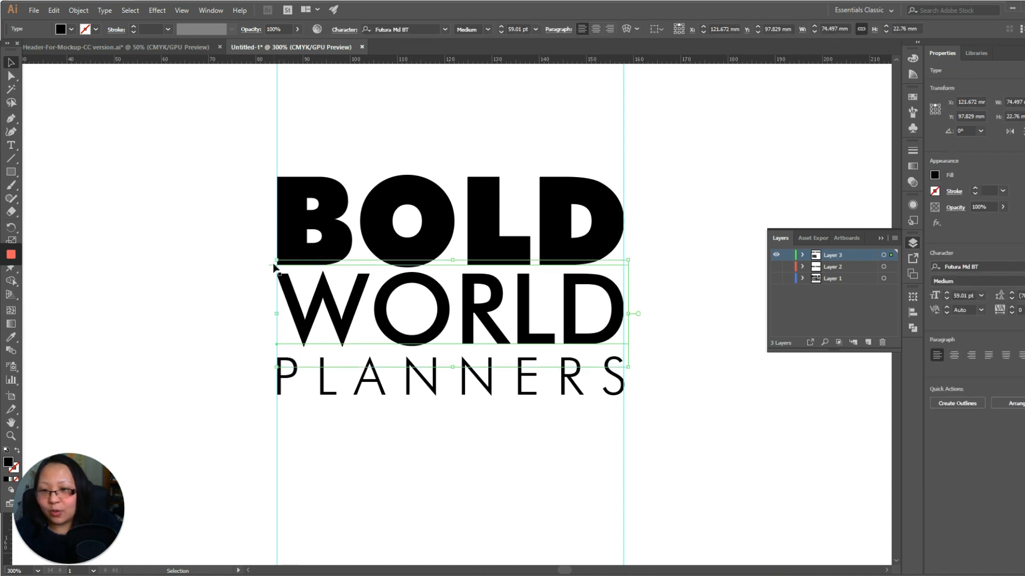
left_click(291, 385)
left_click_drag(643, 349, 643, 345)
left_click(642, 316)
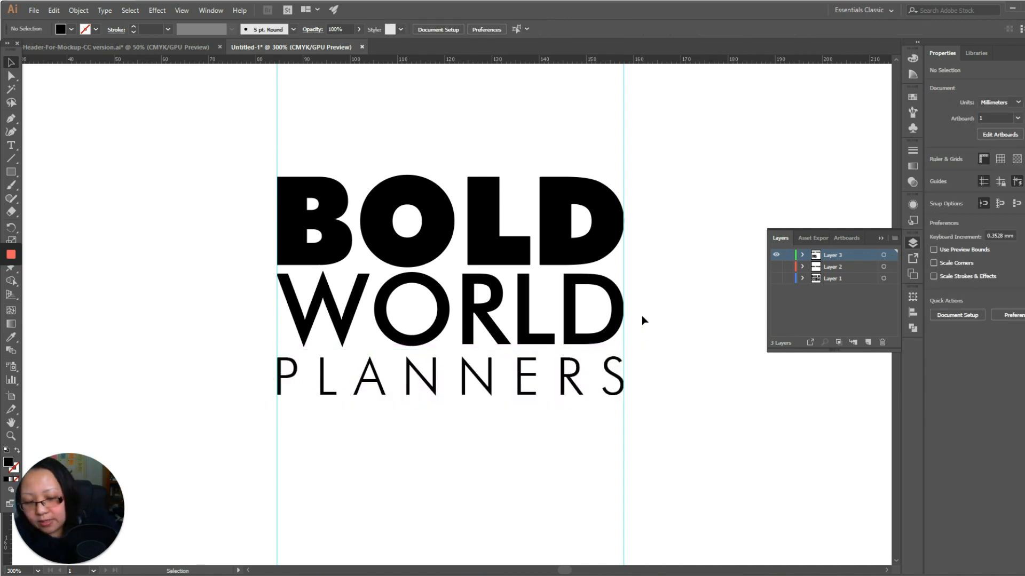
key("ctrl+semicolon")
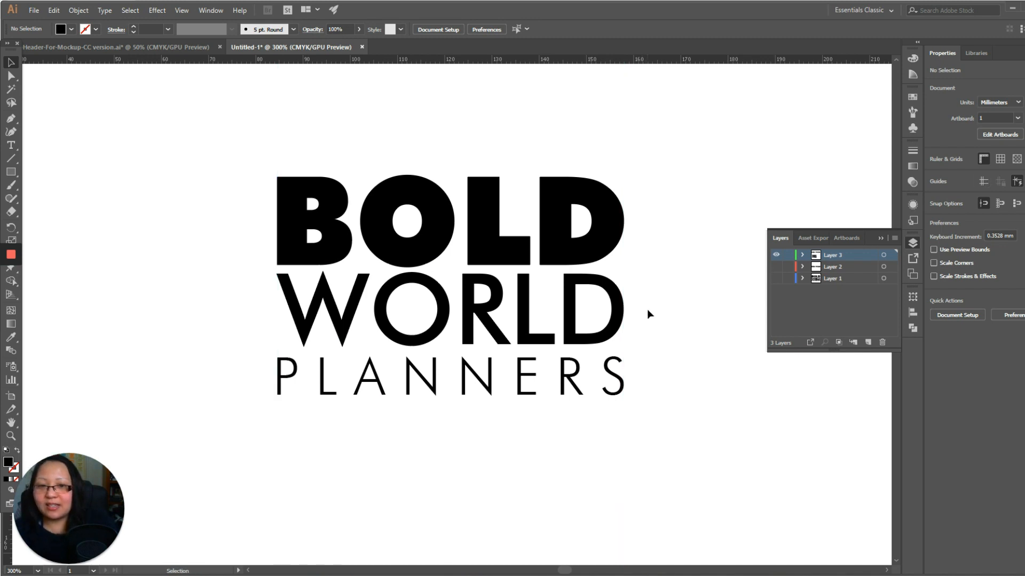
key("ctrl+minus")
key("ctrl+minus")
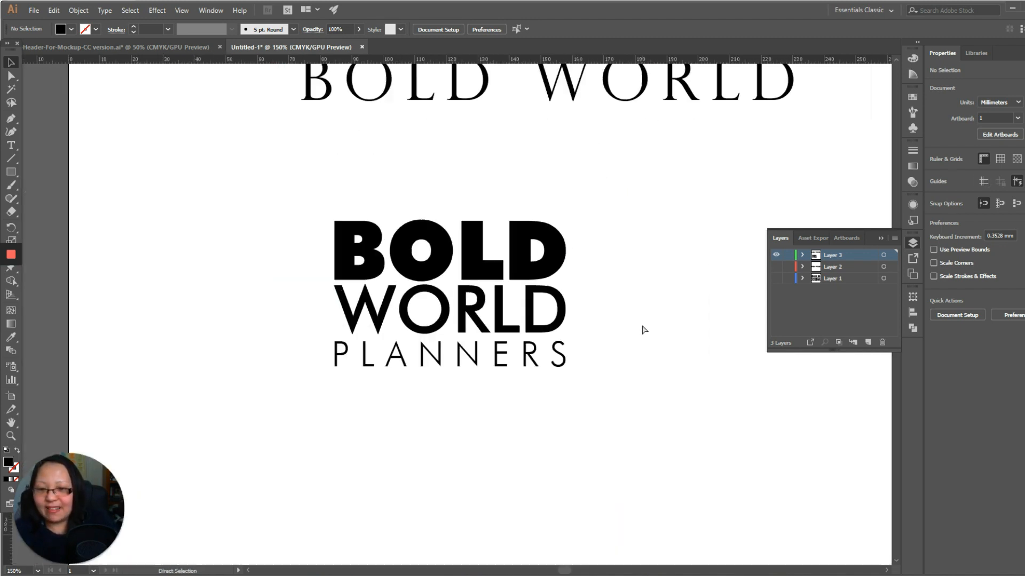
key("ctrl+equal")
key("ctrl+equal")
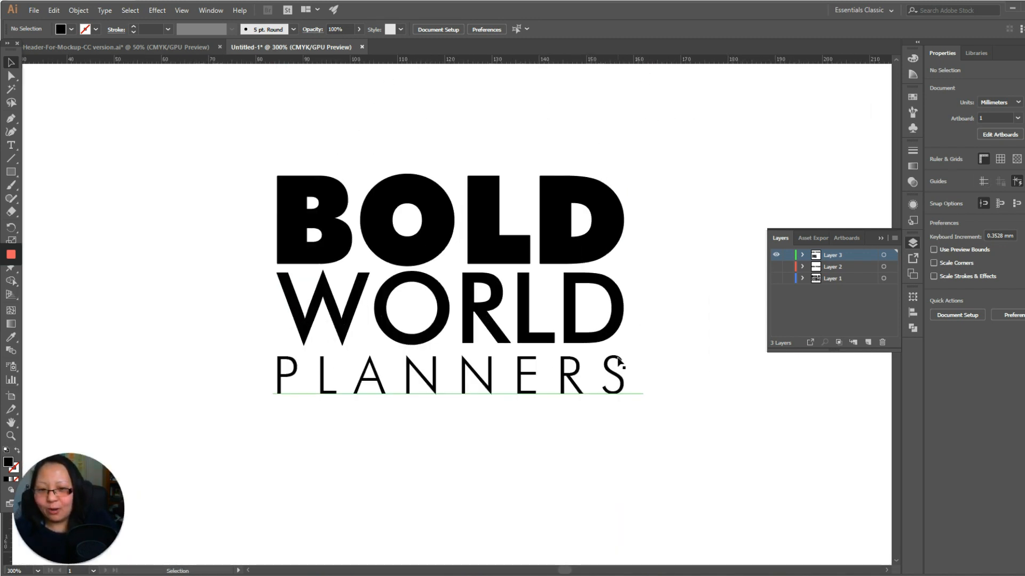
Step: Scale the PLANNERS line down to 29.46 pt and move it up slightly, with its text frame starting at the left guide
left_click(288, 369)
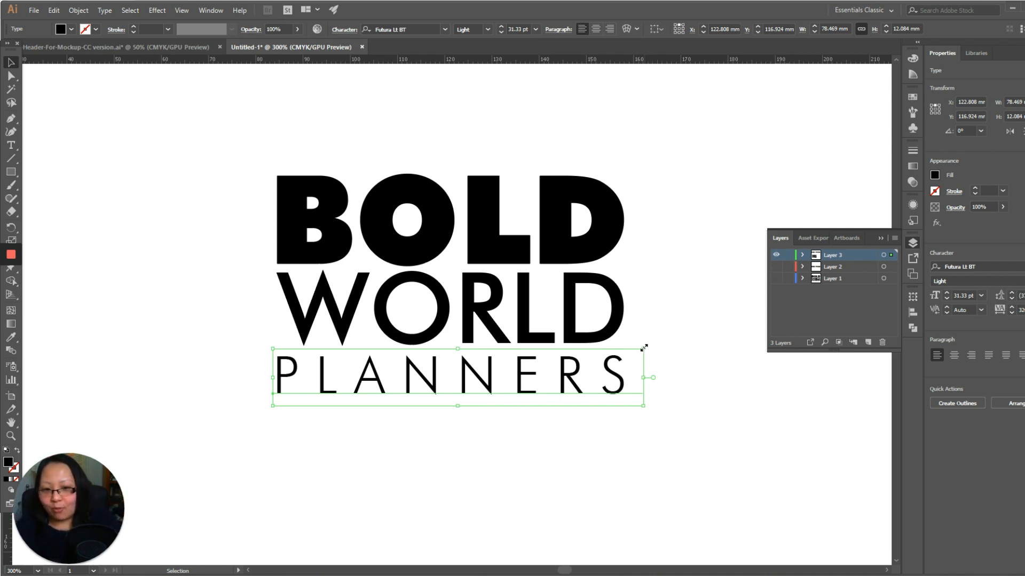
left_click_drag(642, 347, 626, 345)
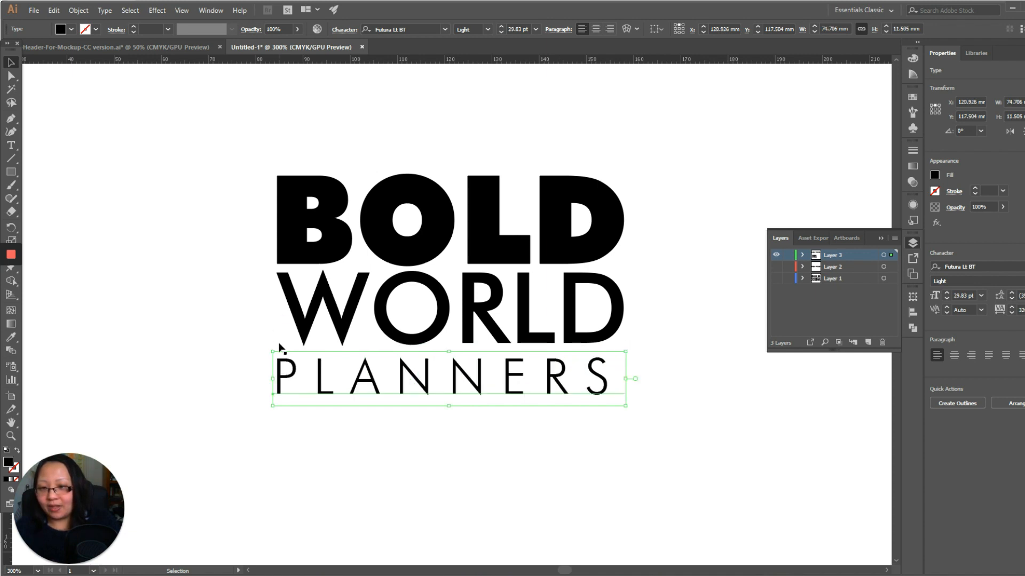
left_click_drag(273, 354, 276, 352)
left_click(526, 428)
left_click_drag(565, 392, 530, 378)
left_click(585, 442)
left_click(539, 399)
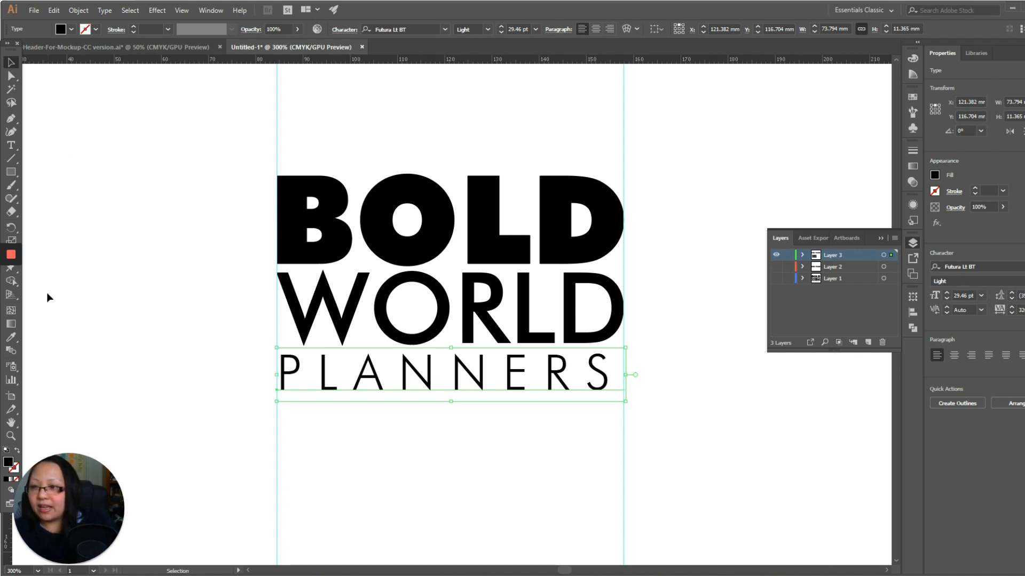
Step: Add vertical guides slightly inside both outer guides, and shrink PLANNERS to 28.68 pt so its P starts at the inner left guide
left_click_drag(19, 542, 288, 273)
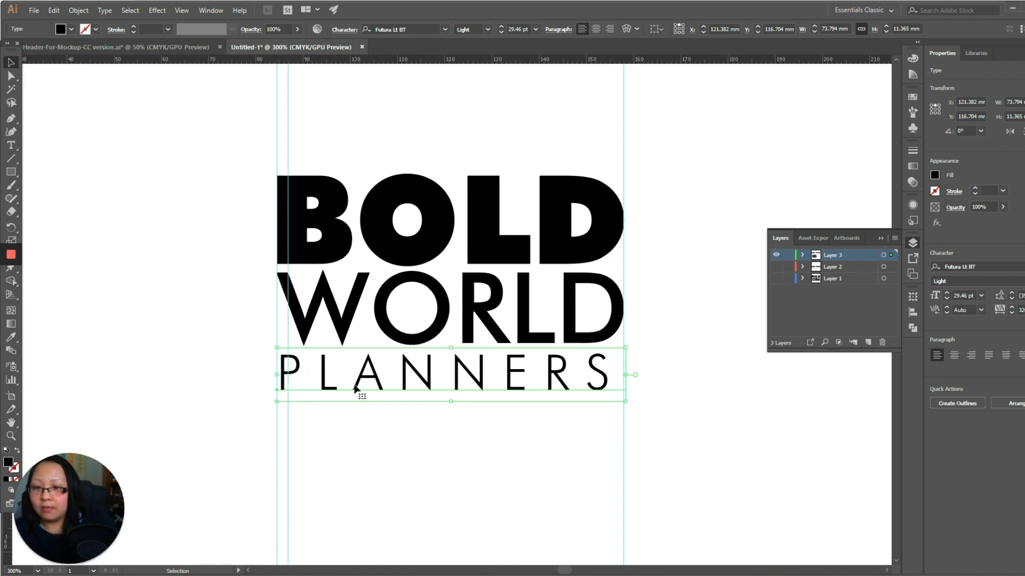
left_click_drag(276, 350, 283, 351)
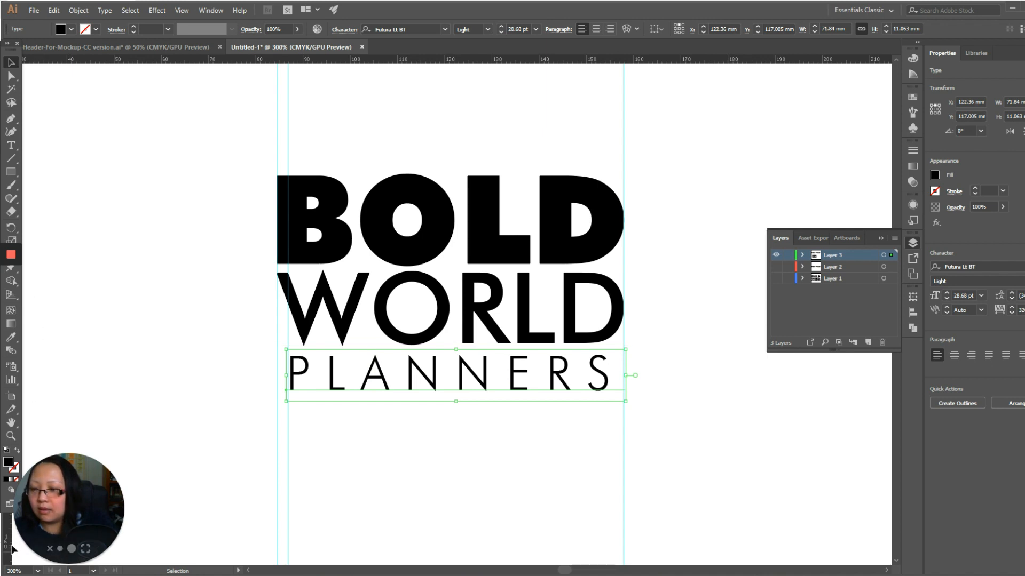
left_click_drag(9, 546, 612, 310)
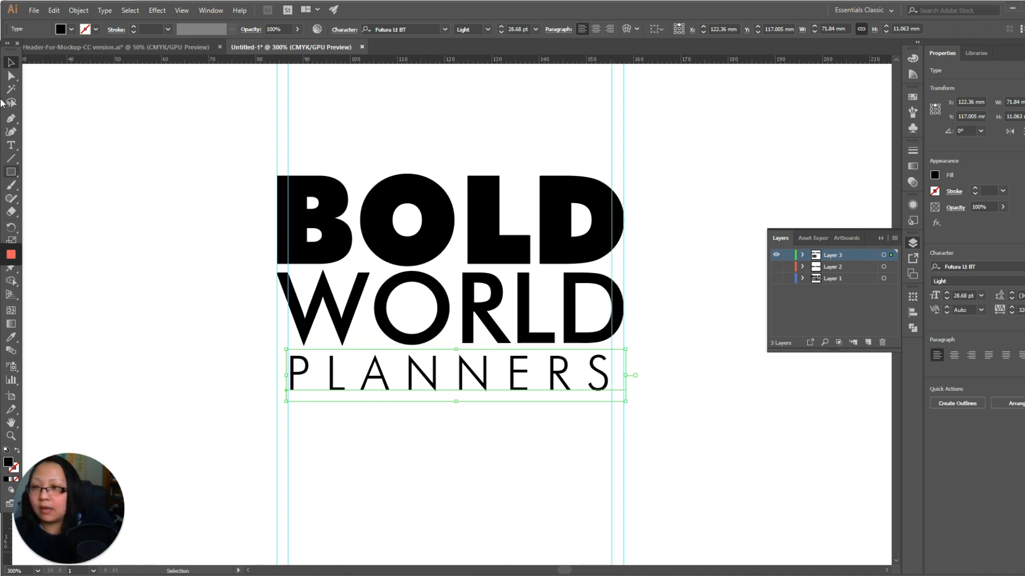
Step: Enlarge PLANNERS slightly until its S reaches the inner right guide, and hide the guides
left_click(582, 450)
left_click(591, 394)
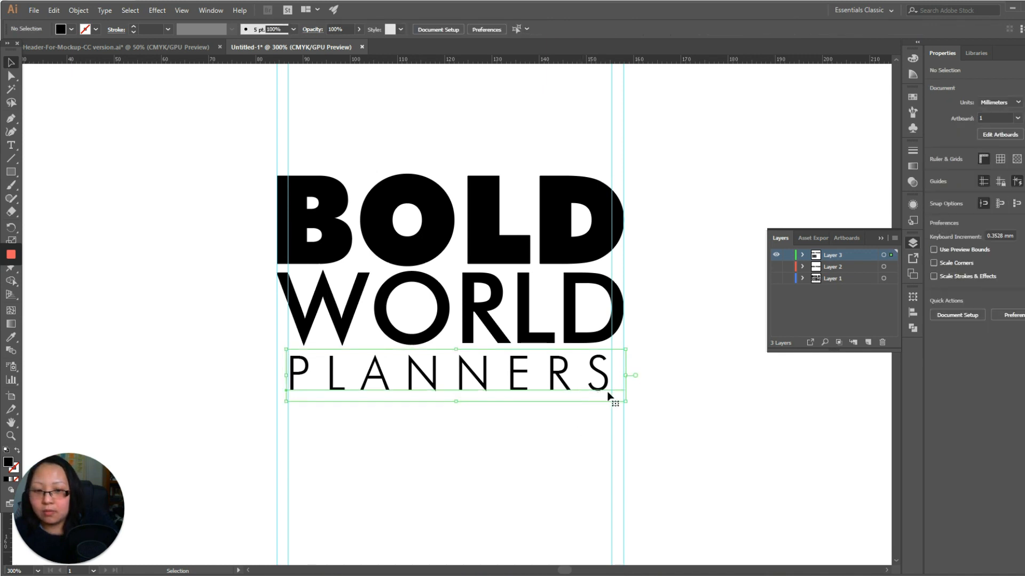
left_click_drag(624, 401, 631, 406)
left_click(703, 408)
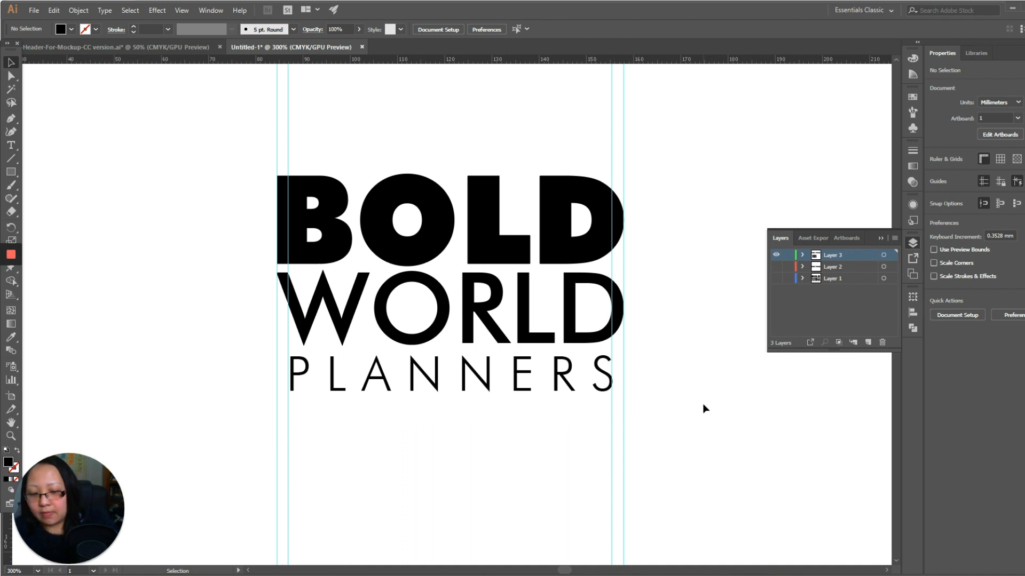
key("ctrl+semicolon")
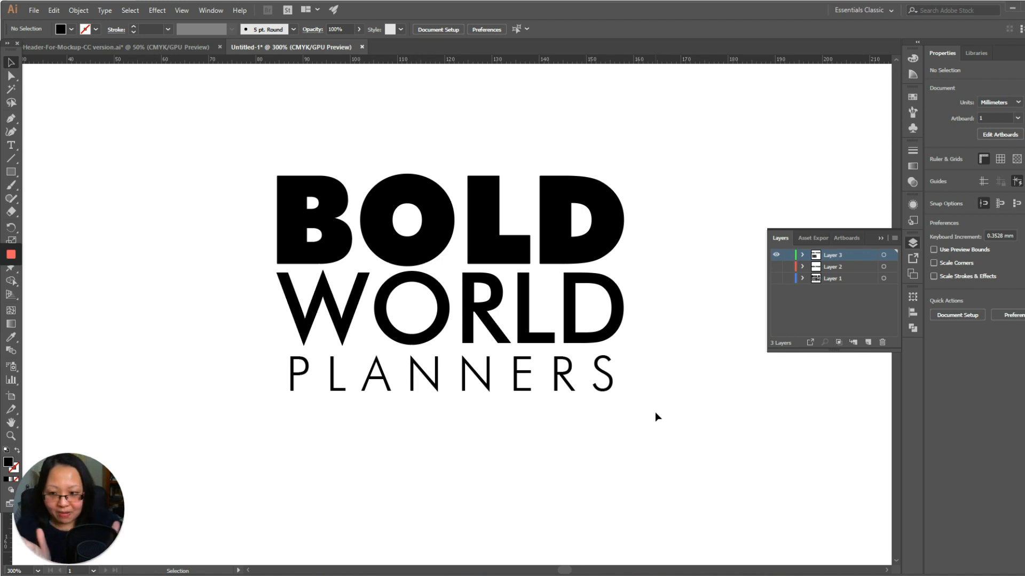
Step: Examine the stacked BOLD WORLD PLANNERS design at several magnifications, from an overview to a close view
key("ctrl+minus")
key("ctrl+minus")
key("ctrl+plus")
key("ctrl+plus")
key("ctrl+minus")
key("ctrl+minus")
key("ctrl+minus")
key("ctrl+plus")
key("ctrl+plus")
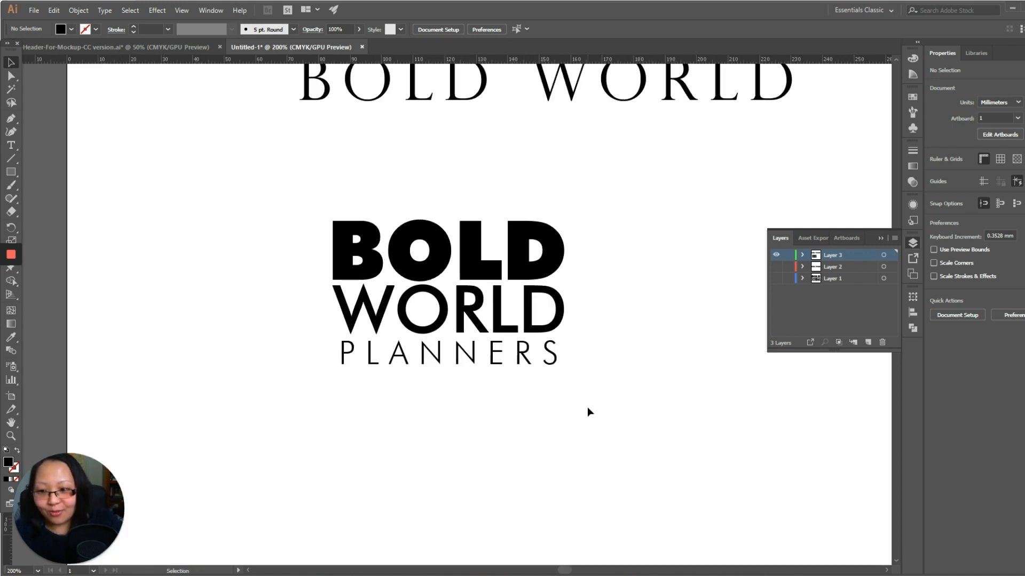
left_click(12, 435)
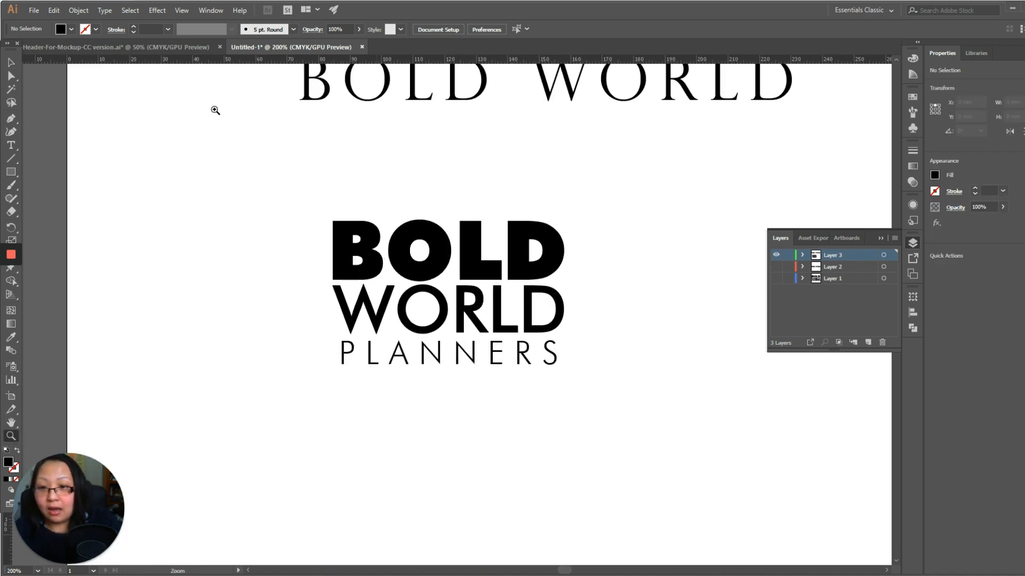
left_click(9, 63)
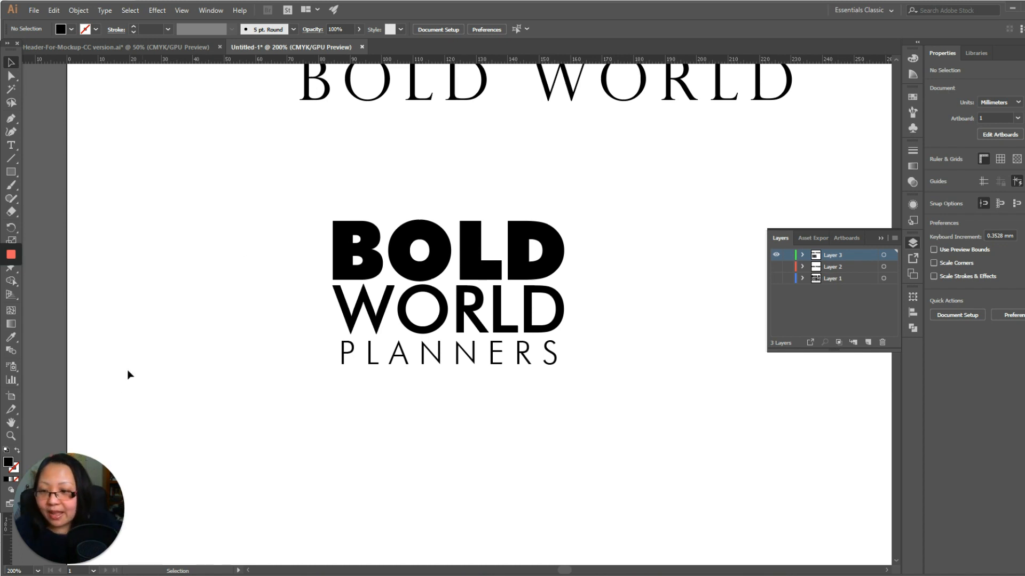
left_click(10, 435)
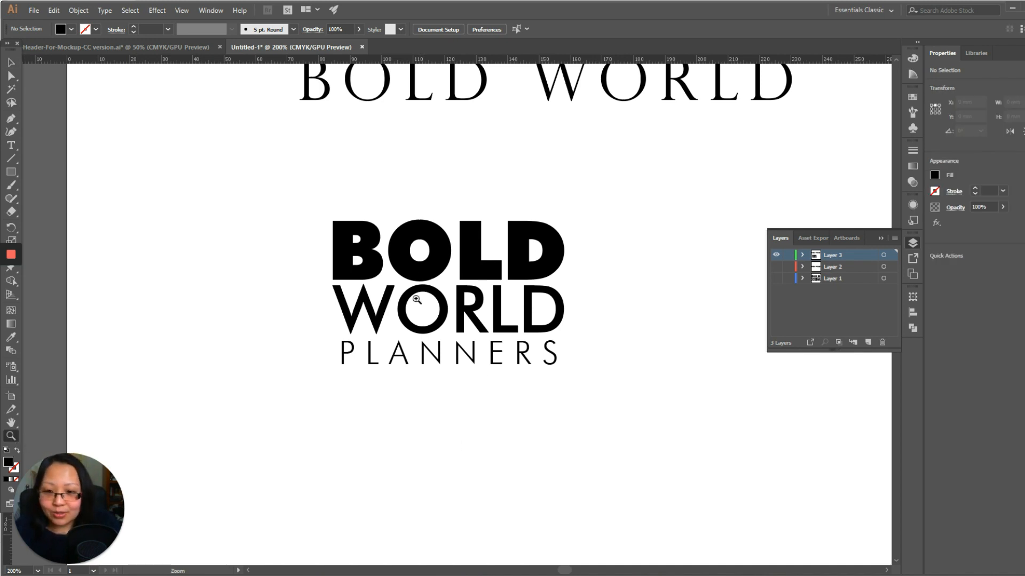
left_click_drag(338, 223, 475, 291)
left_click_drag(623, 464, 534, 348)
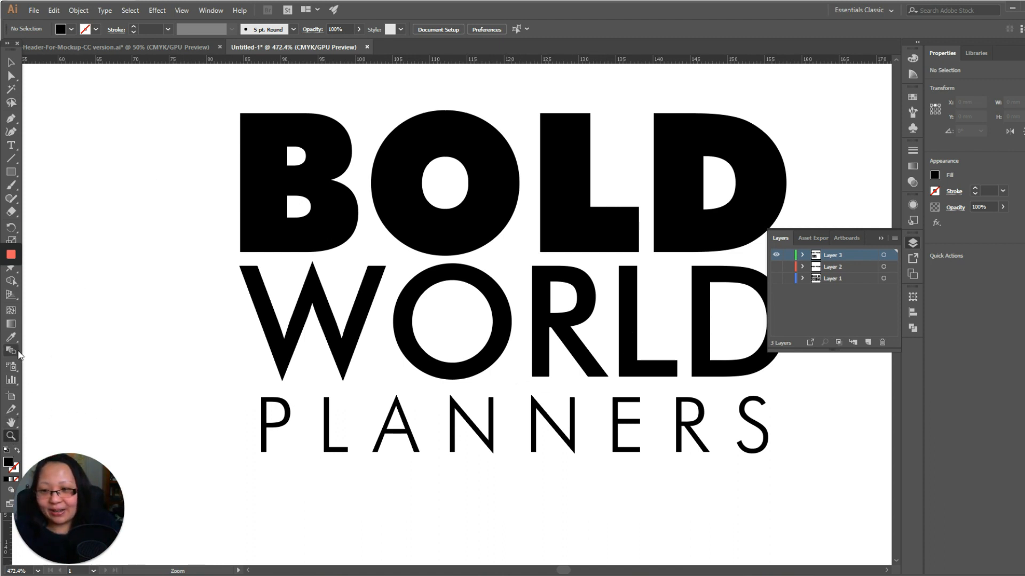
left_click(11, 435)
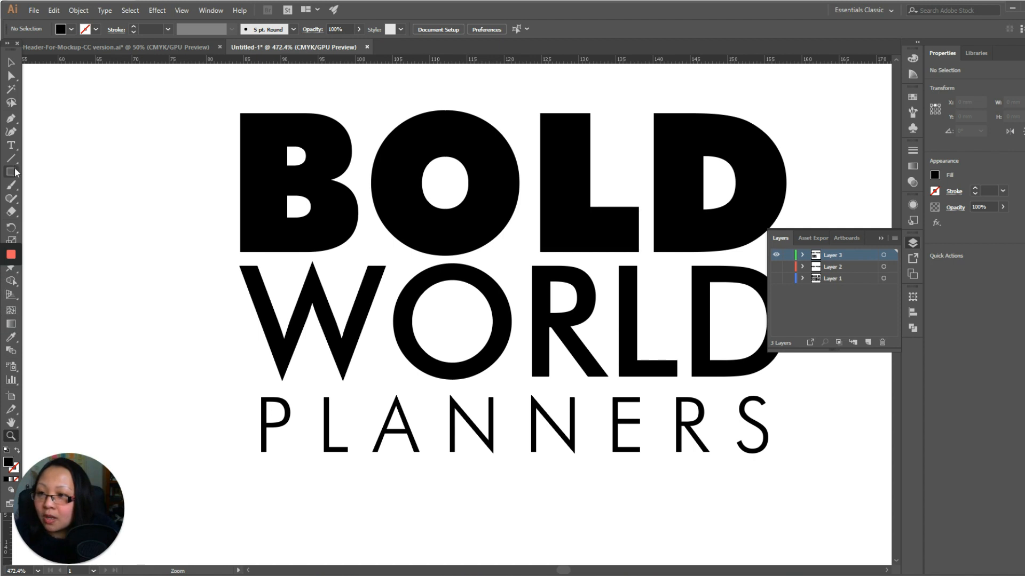
Step: Activate the Paintbrush for freehand drawing inside the O of WORLD
left_click(11, 184)
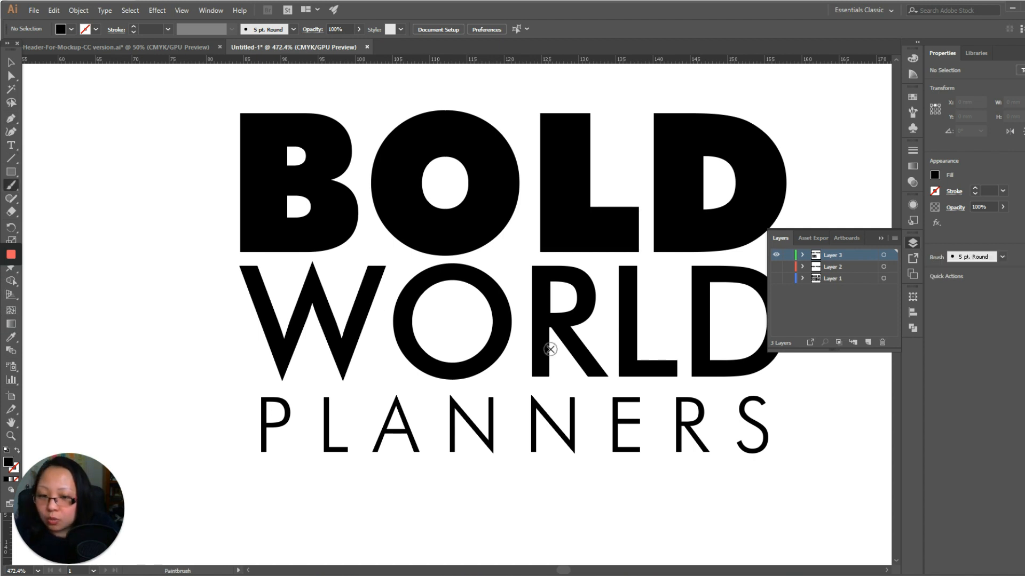
key("ctrl+plus")
key("ctrl+plus")
key("ctrl+plus")
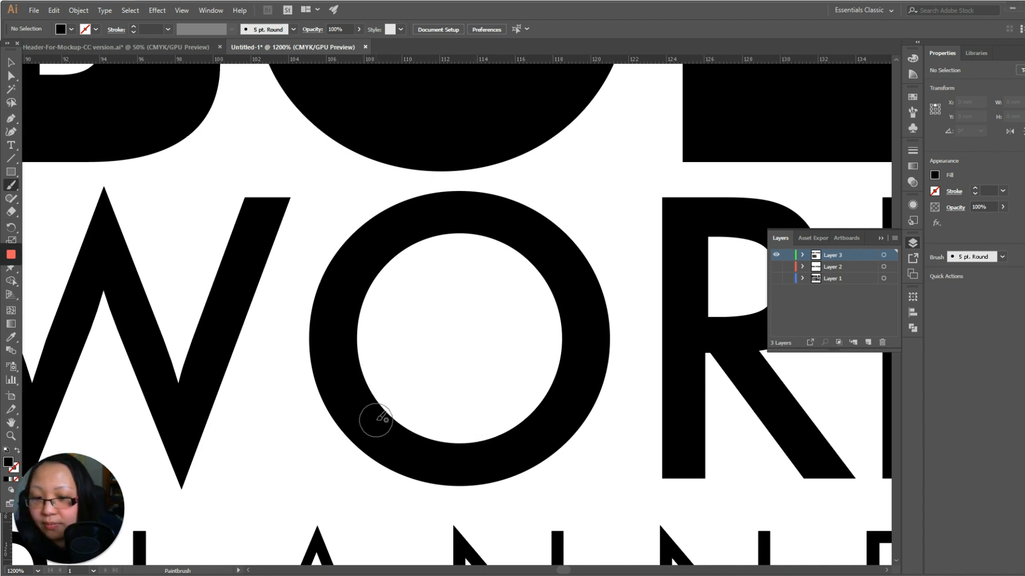
mouse_move(375, 378)
left_mouse_down()
mouse_move(366, 339)
mouse_move(366, 384)
mouse_move(396, 355)
left_mouse_up()
key("ctrl+z")
mouse_move(353, 382)
left_mouse_down()
mouse_move(412, 354)
mouse_move(419, 378)
mouse_move(466, 391)
mouse_move(462, 457)
left_mouse_up()
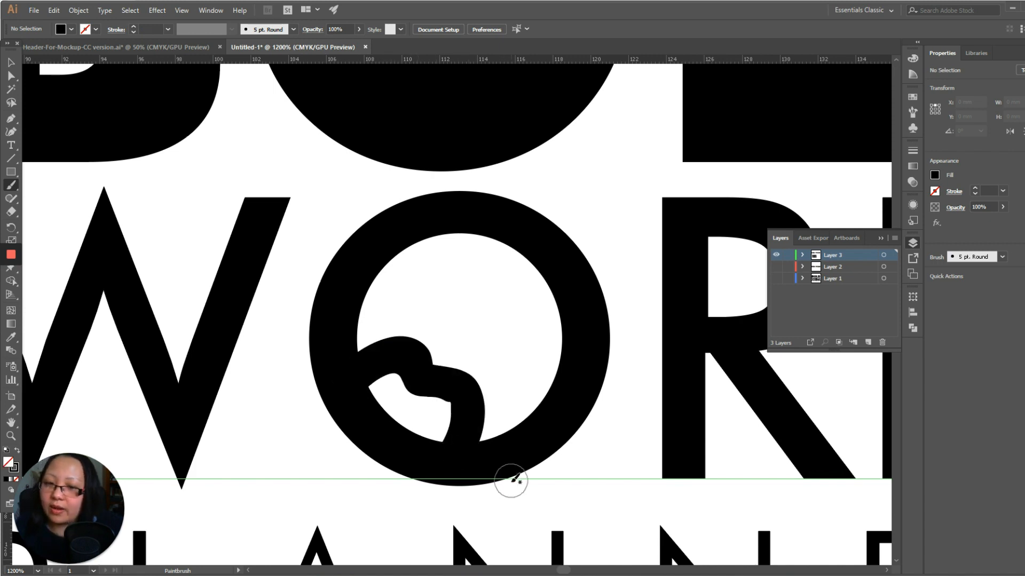
key("ctrl+z")
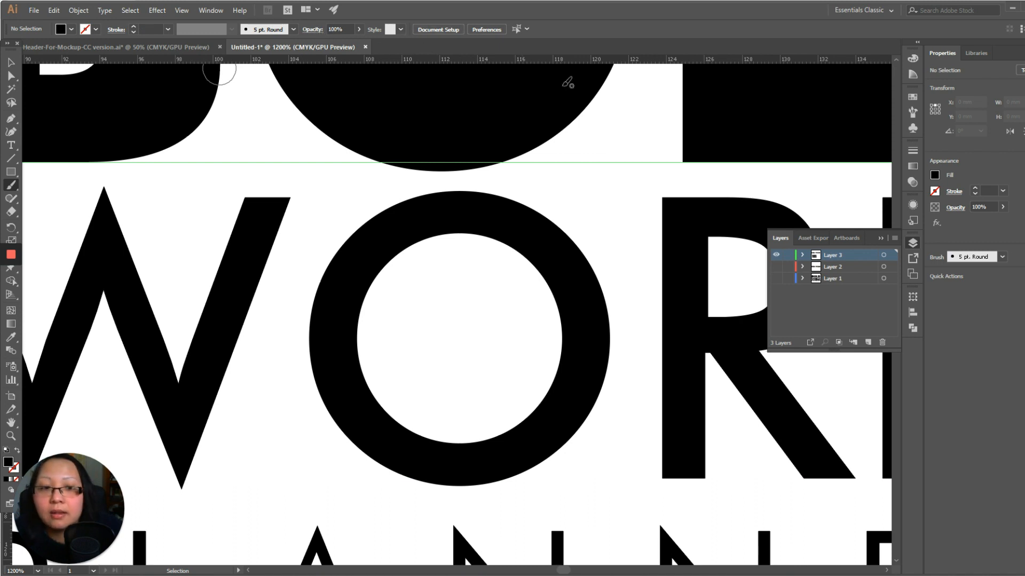
Step: Swap to a black stroke without fill and paint freehand continent outlines inside the O of WORLD, making it a globe
key("shift+x")
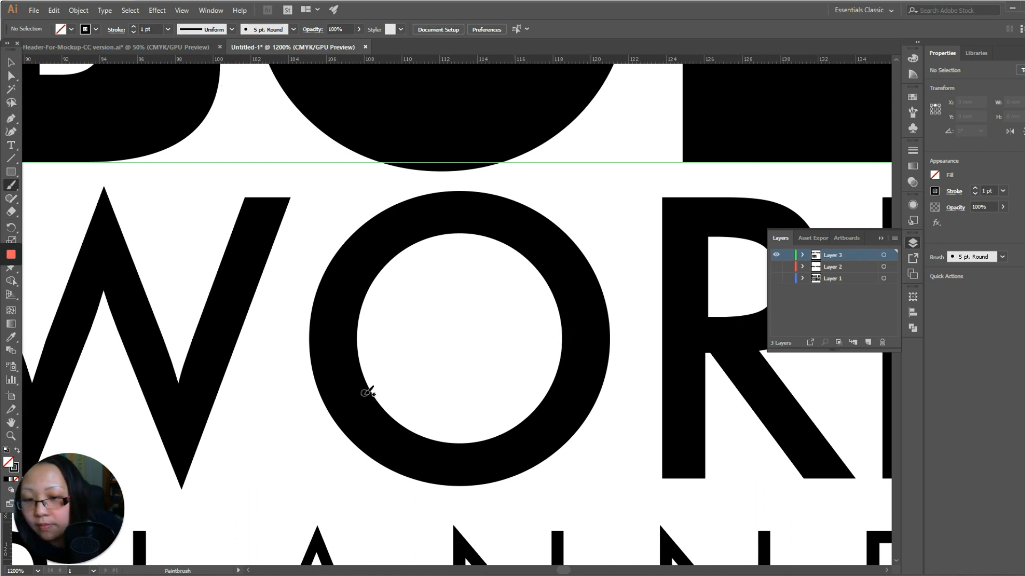
mouse_move(365, 395)
left_mouse_down()
mouse_move(374, 374)
mouse_move(413, 376)
mouse_move(446, 408)
mouse_move(454, 444)
left_mouse_up()
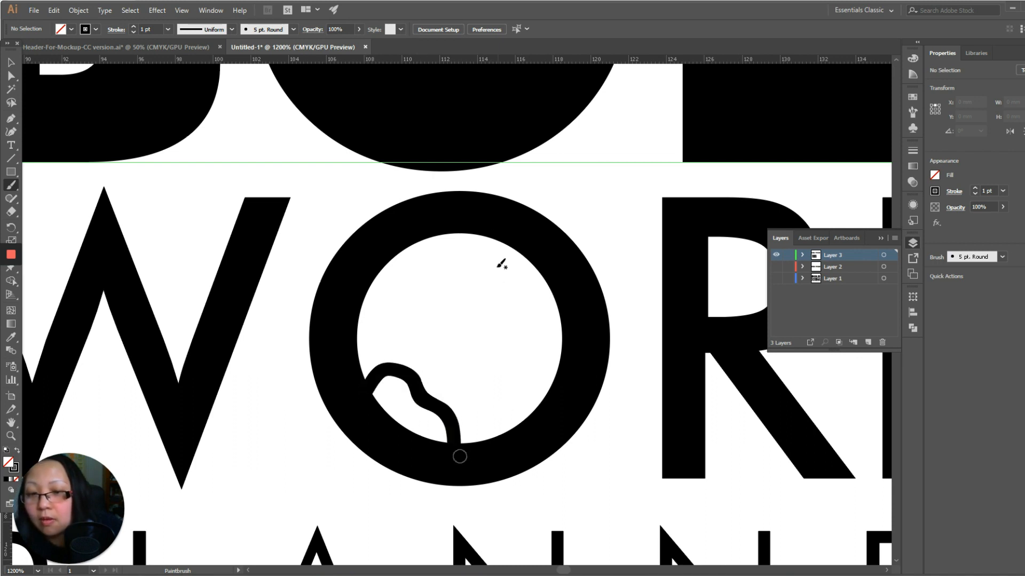
mouse_move(465, 226)
left_mouse_down()
mouse_move(418, 261)
mouse_move(418, 276)
mouse_move(448, 283)
mouse_move(470, 345)
mouse_move(482, 350)
mouse_move(492, 336)
mouse_move(514, 283)
left_mouse_up()
mouse_move(531, 277)
left_mouse_down()
mouse_move(556, 293)
mouse_move(553, 267)
mouse_move(520, 222)
mouse_move(473, 220)
left_mouse_up()
mouse_move(519, 325)
left_mouse_down()
mouse_move(524, 317)
mouse_move(511, 347)
mouse_move(541, 343)
mouse_move(534, 307)
mouse_move(524, 316)
left_mouse_up()
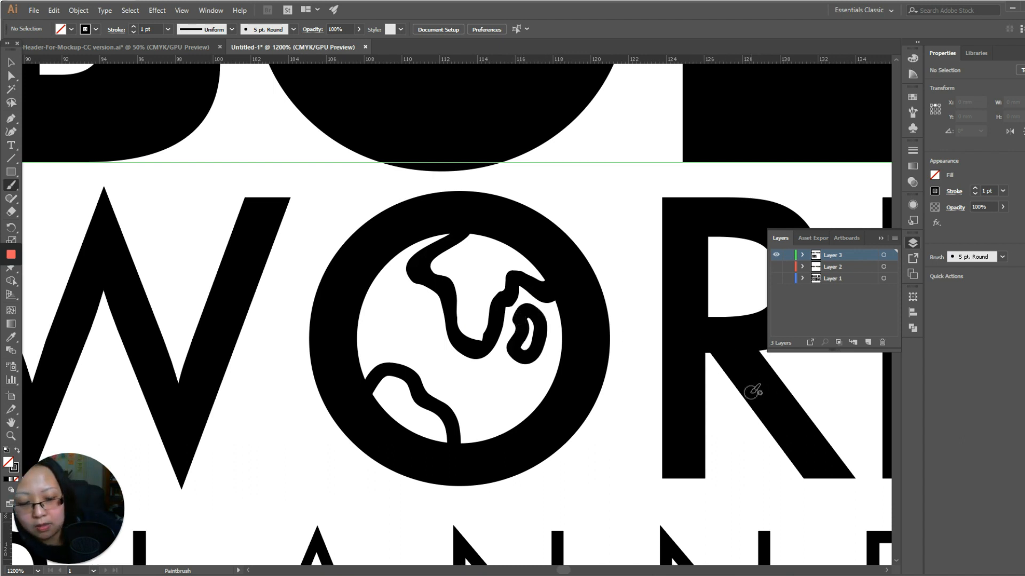
Step: Examine the stacked logo with its hand-drawn globe at several reduced magnifications
key("ctrl+minus")
key("ctrl+minus")
key("ctrl+minus")
key("ctrl+minus")
key("v")
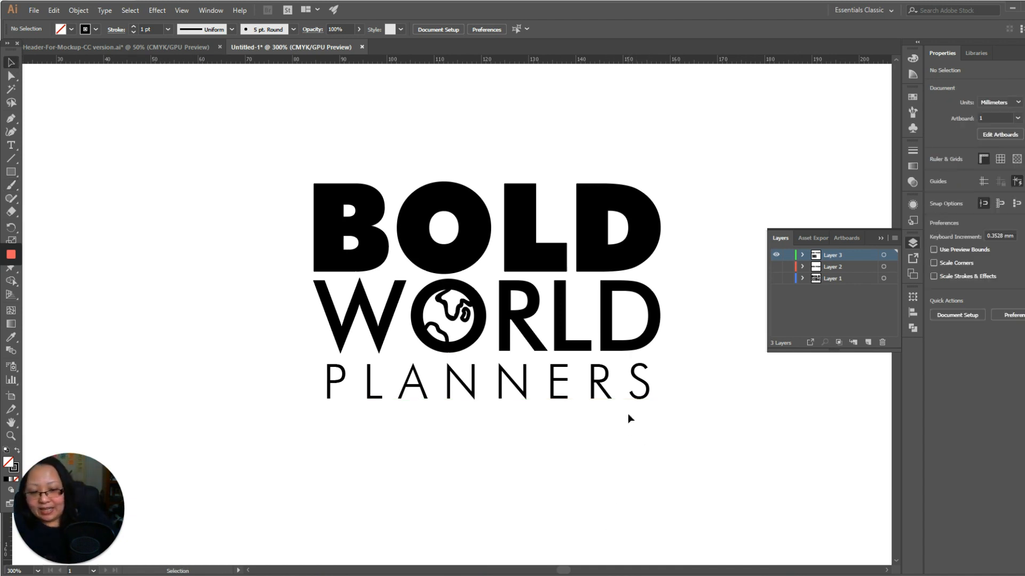
key("ctrl+minus")
key("ctrl+minus")
key("ctrl+plus")
key("ctrl+plus")
key("ctrl+minus")
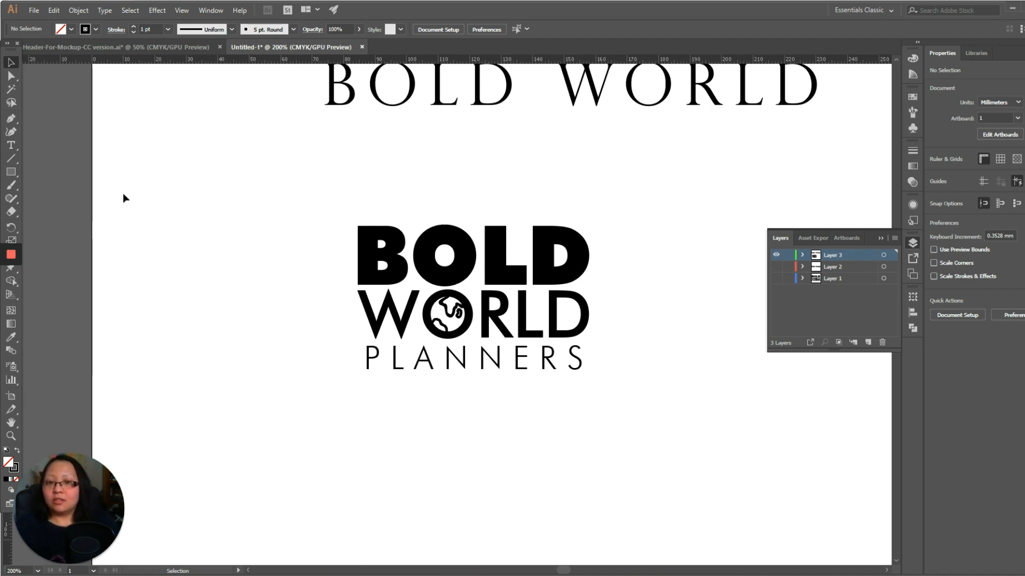
Step: Move all parts of the stacked BOLD WORLD PLANNERS logo slightly toward the artboard's left side and group them
scroll(585, 240, "up", 2)
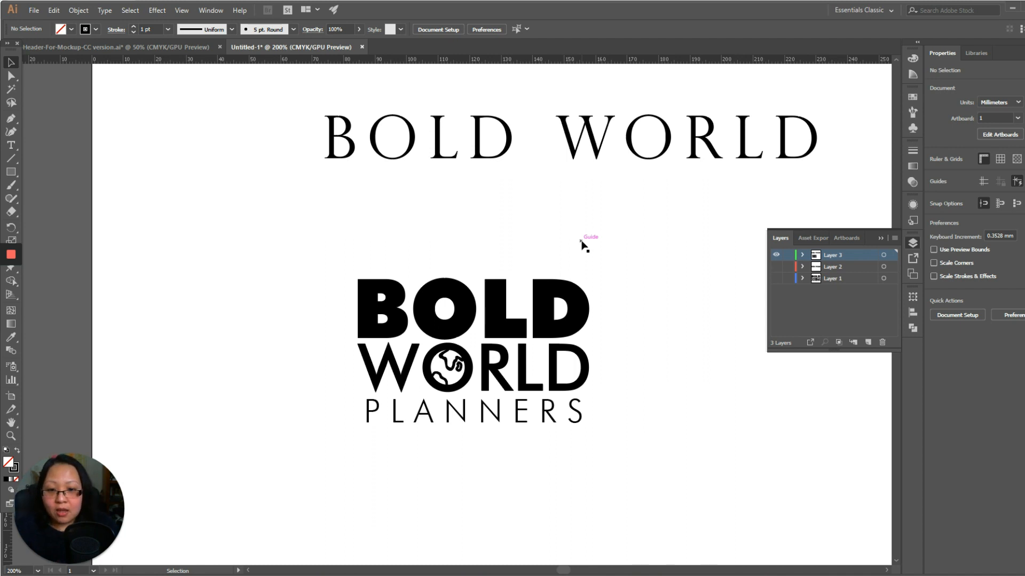
left_click_drag(313, 246, 664, 455)
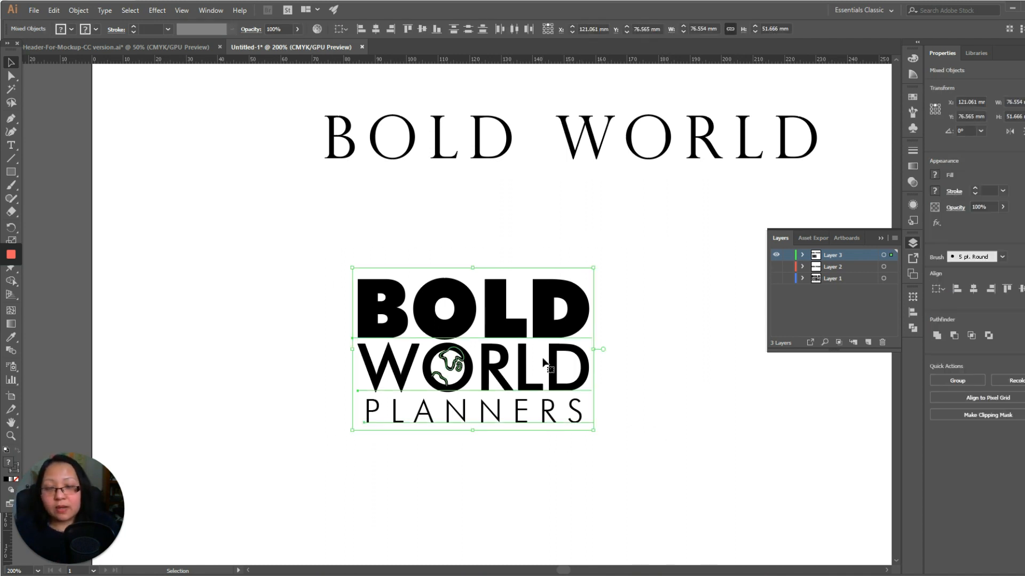
left_click_drag(543, 362, 466, 314)
left_click_drag(440, 273, 459, 316)
key("ctrl+g")
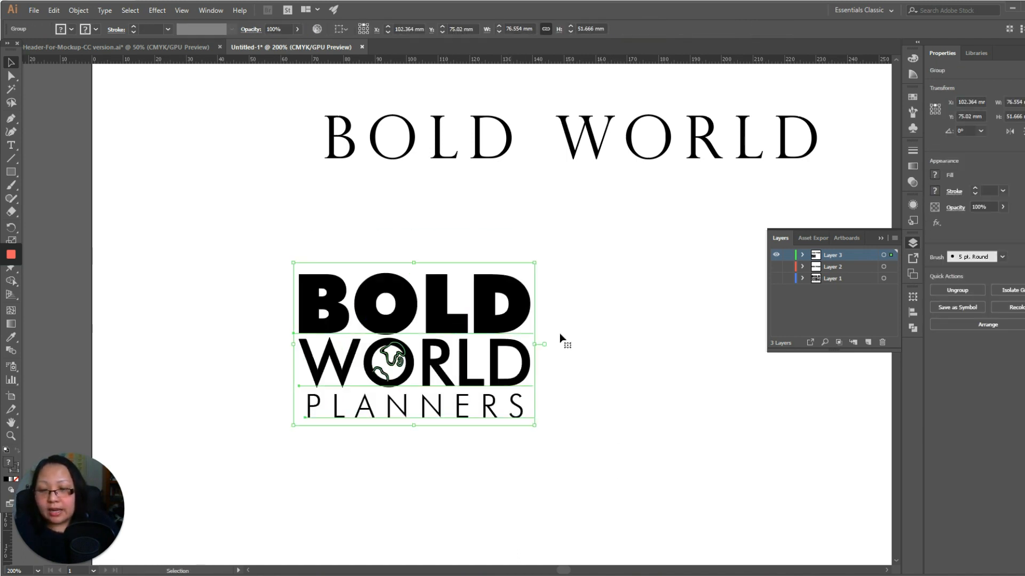
Step: Draw a square frame about 90.5 mm wide around the grouped logo
left_click(11, 173)
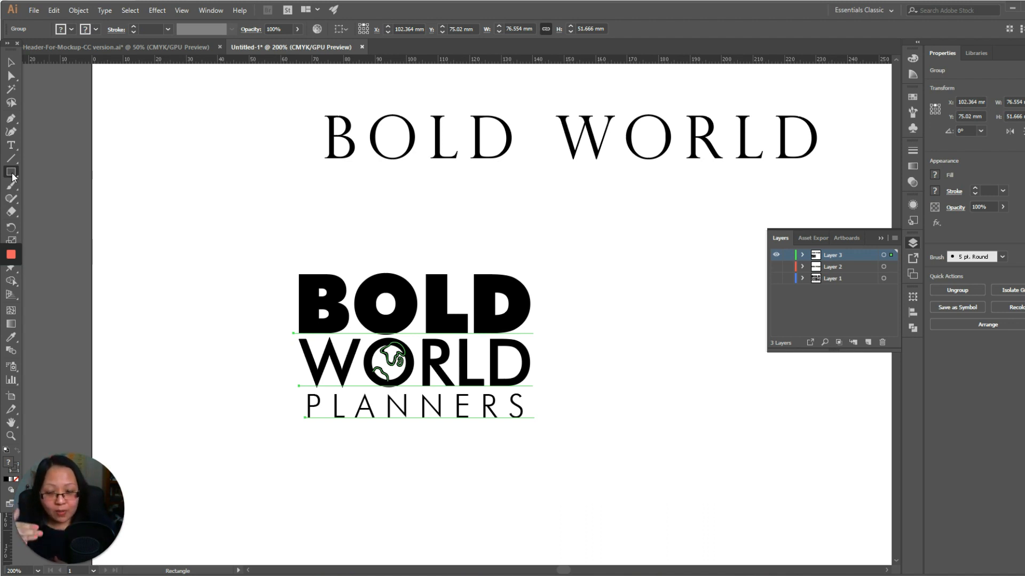
left_click_drag(269, 235, 558, 486)
left_click(12, 62)
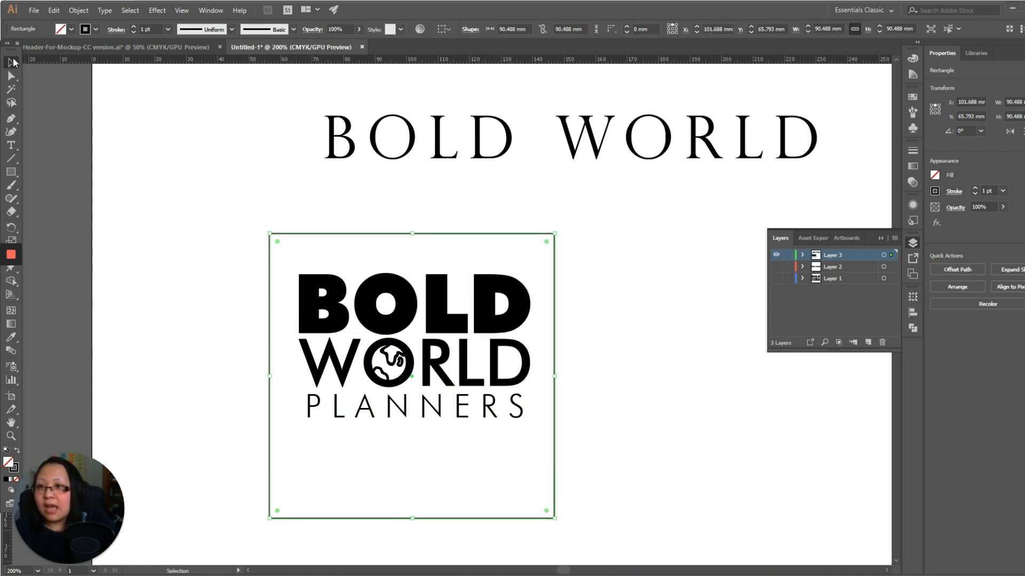
left_click(733, 311)
left_click(520, 342)
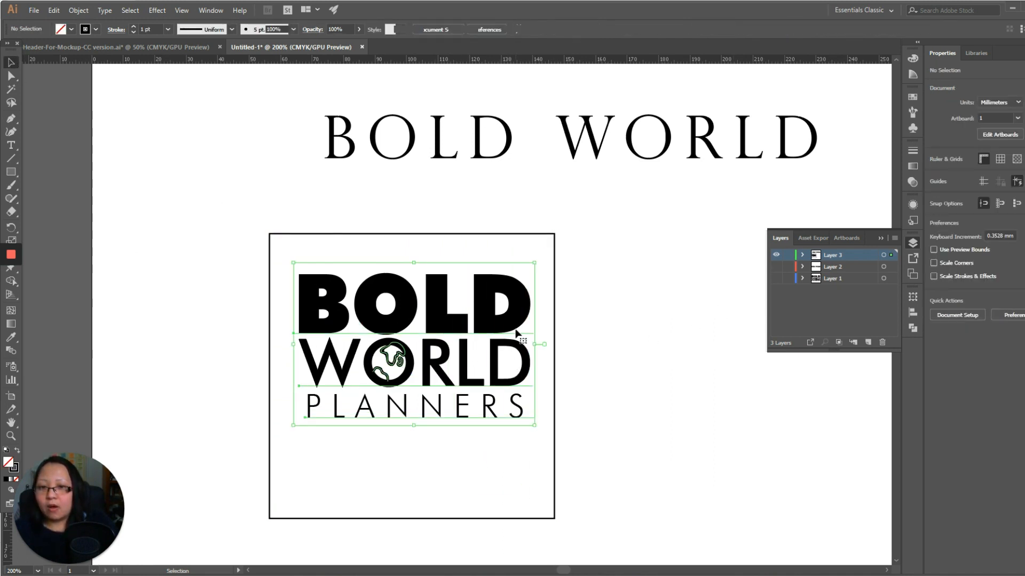
left_click(598, 399)
left_click(520, 409)
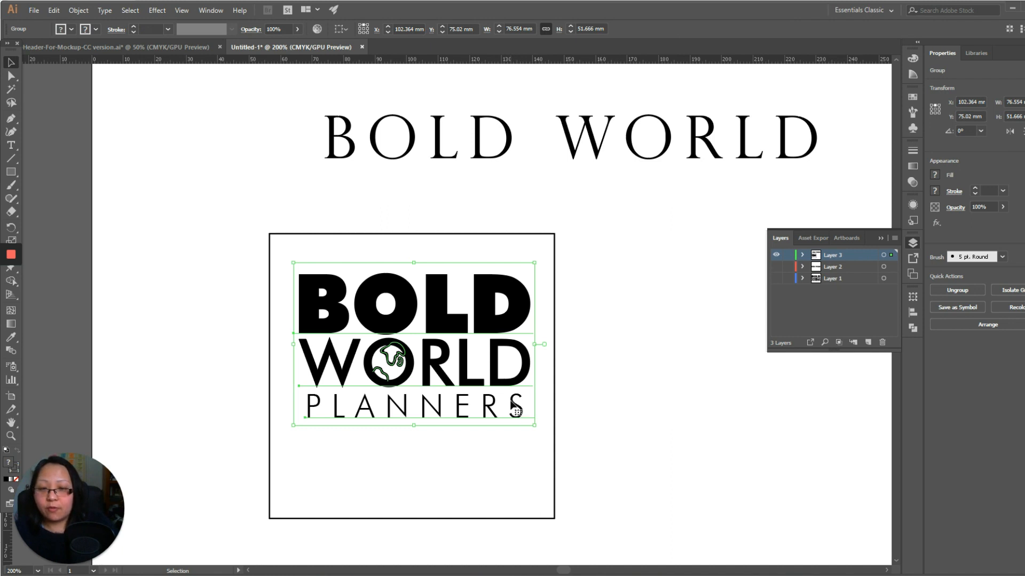
left_click(593, 374)
left_click(521, 411)
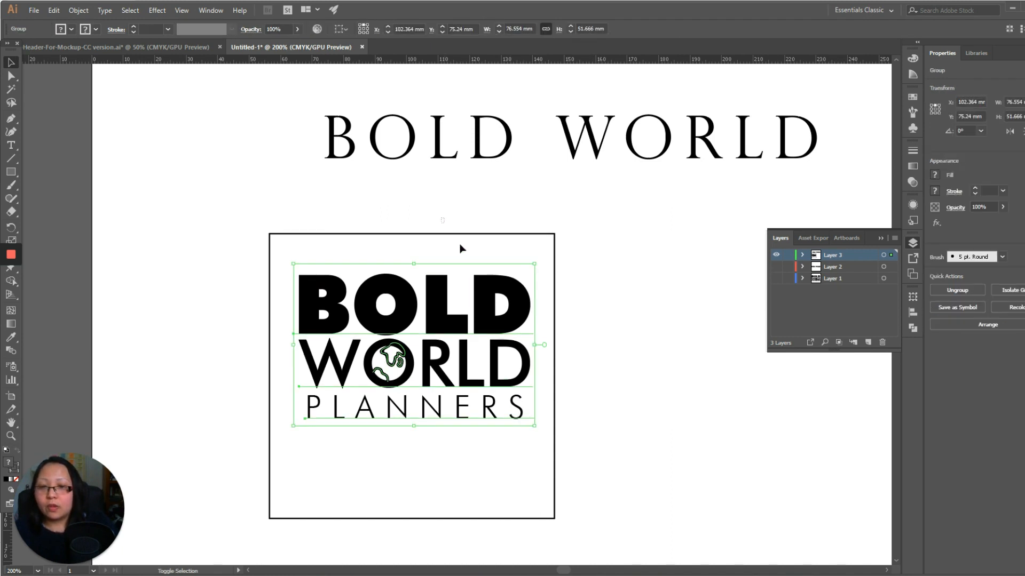
Step: Centre the logo group and the square frame on each other horizontally and vertically, using Align to Selection
left_click(450, 233)
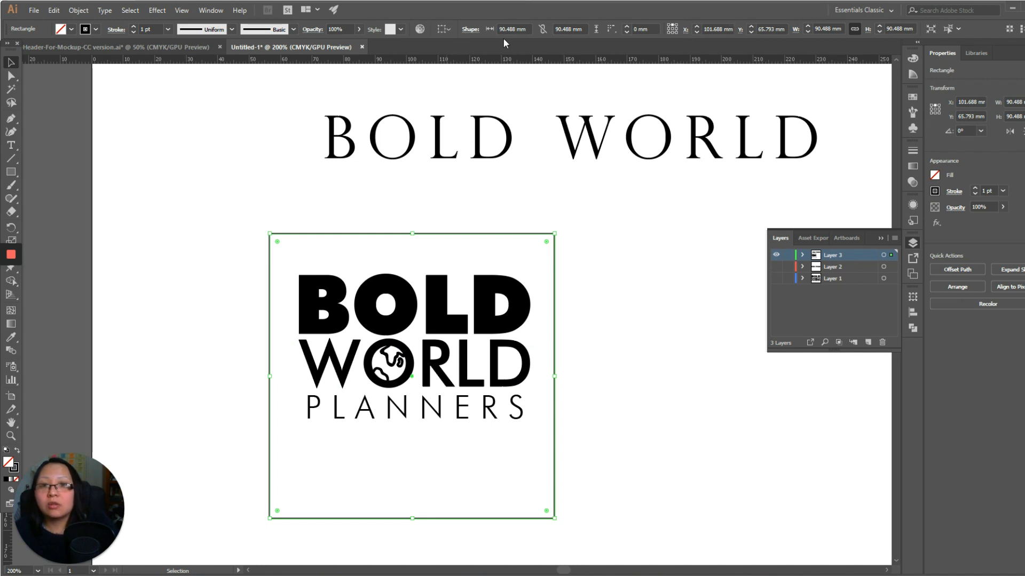
left_click(438, 31)
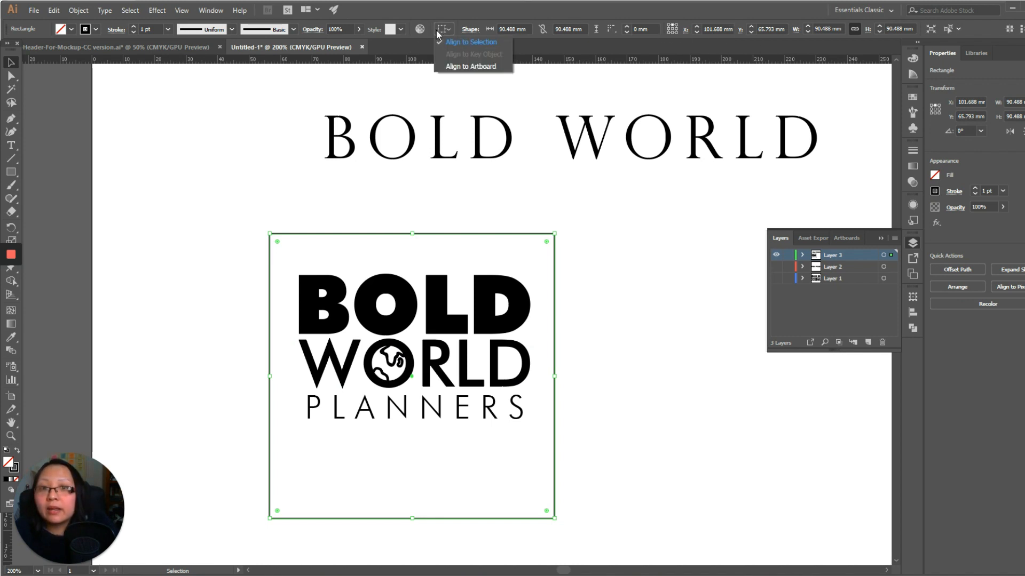
left_click(451, 45)
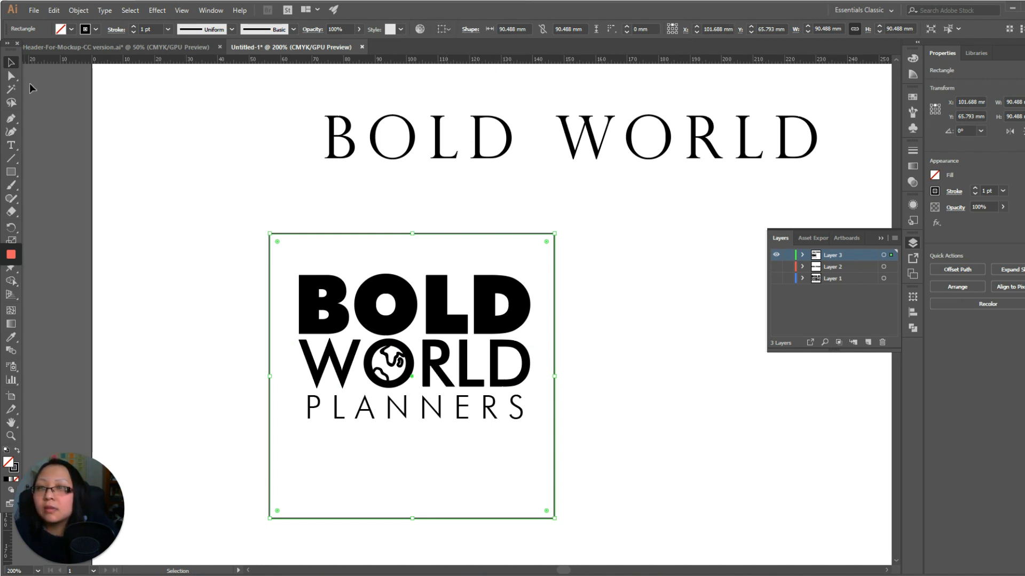
left_click_drag(245, 238, 645, 381)
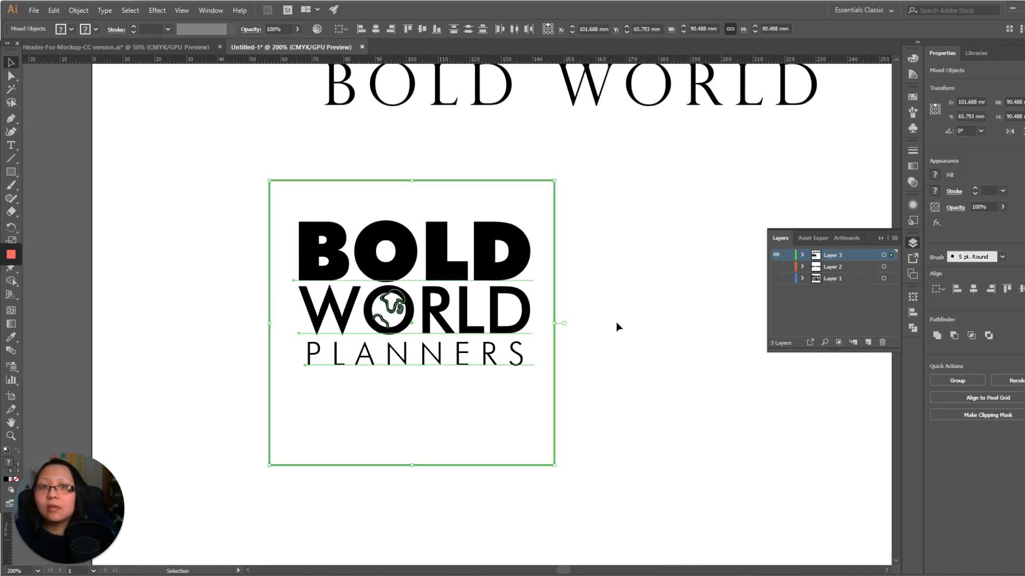
scroll(592, 261, "up", 1)
left_click(380, 30)
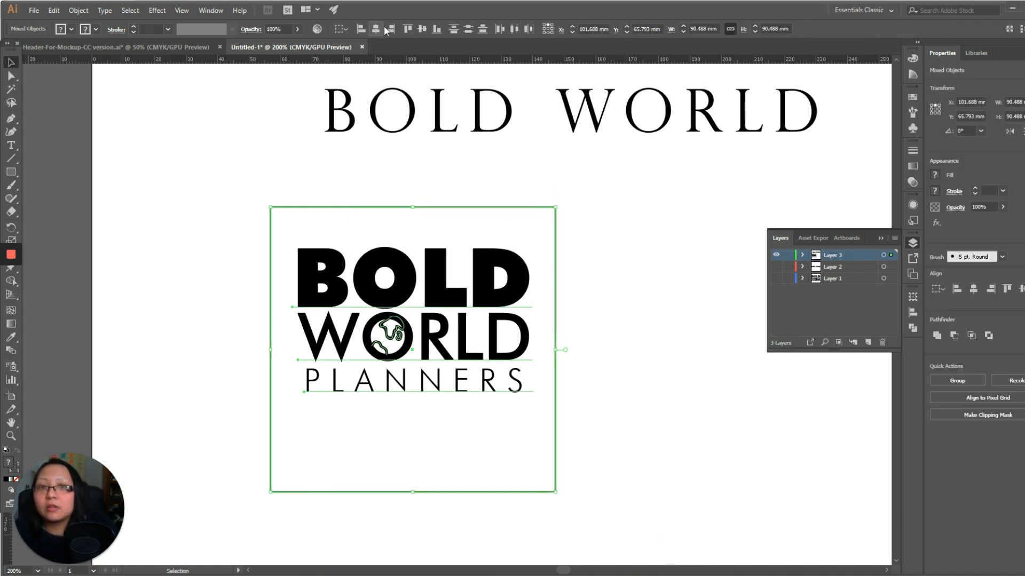
left_click(422, 30)
left_click(631, 401)
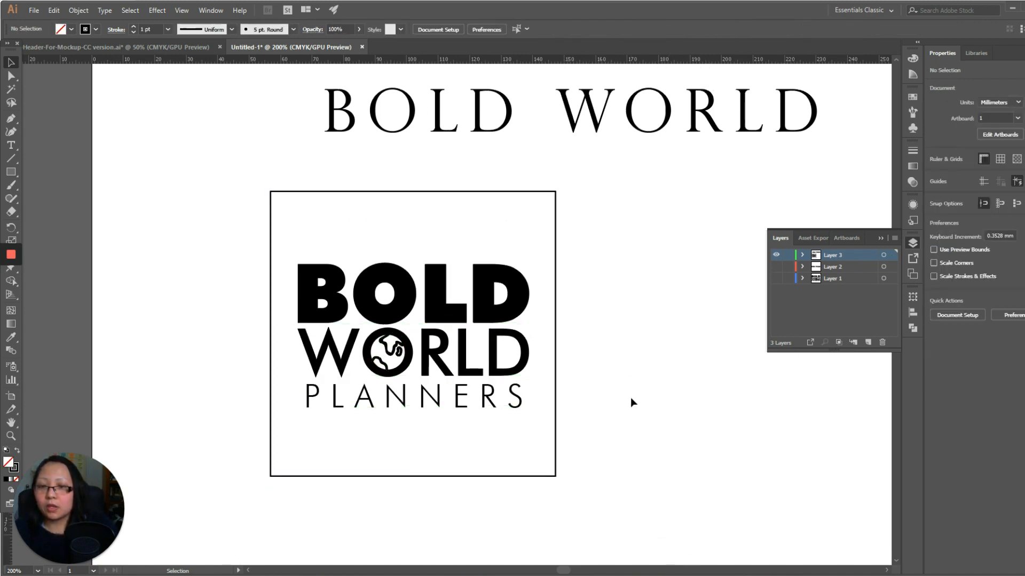
Step: Set the square frame's stroke weight to 0.5 pt
left_click(284, 191)
left_click(170, 30)
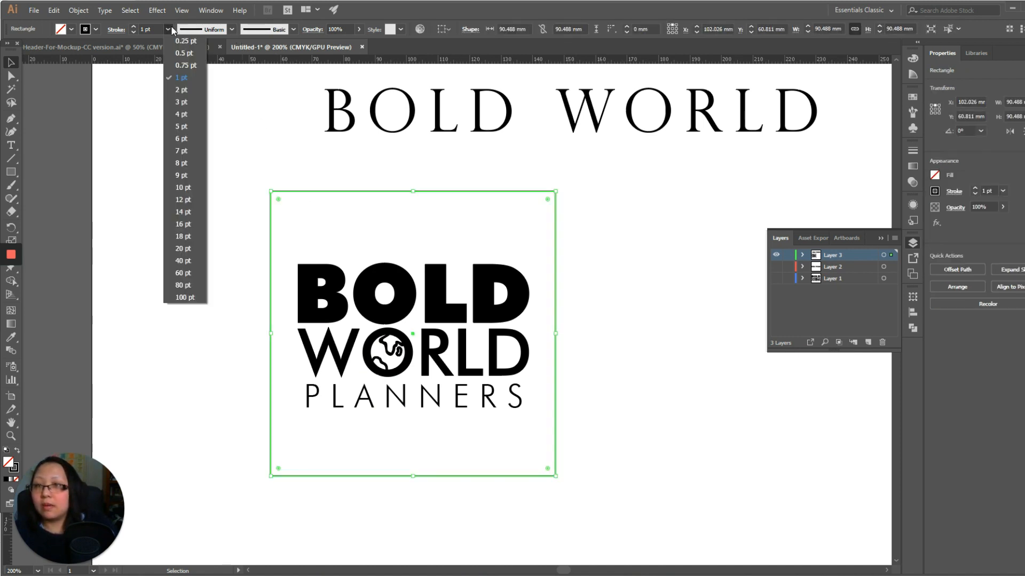
left_click(186, 54)
Step: Move the logo together with its square frame to the upper right area of the artboard
mouse_move(237, 166)
left_mouse_down()
mouse_move(236, 191)
mouse_move(594, 535)
mouse_move(595, 520)
left_mouse_up()
key("space")
left_click_drag(708, 464, 589, 386)
left_click_drag(401, 232, 804, 195)
key("space")
left_click_drag(662, 442, 432, 490)
key("space")
left_click_drag(555, 478, 595, 575)
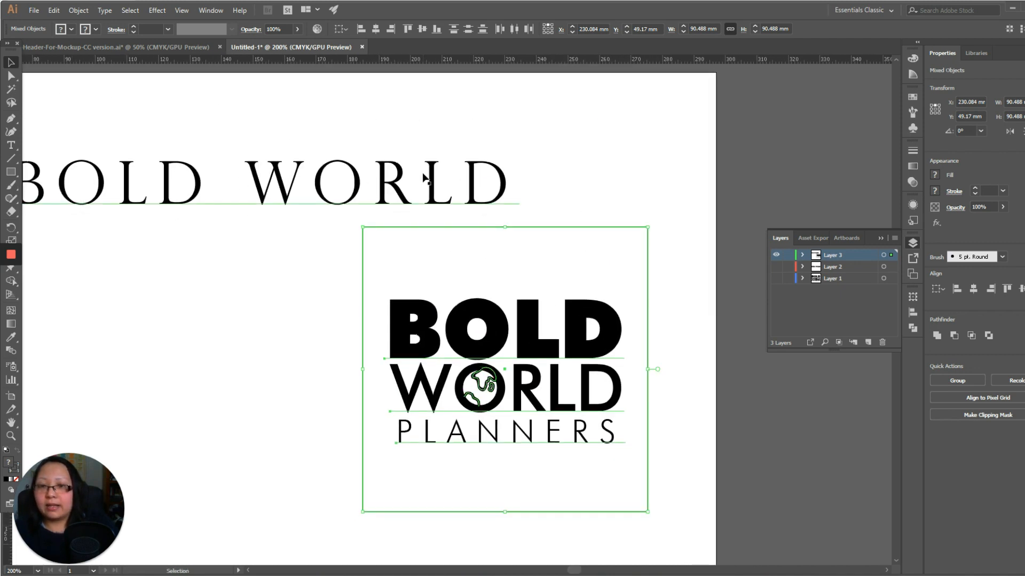
left_click_drag(539, 228, 527, 251)
key("space")
left_click_drag(610, 418, 714, 237)
left_click(521, 503)
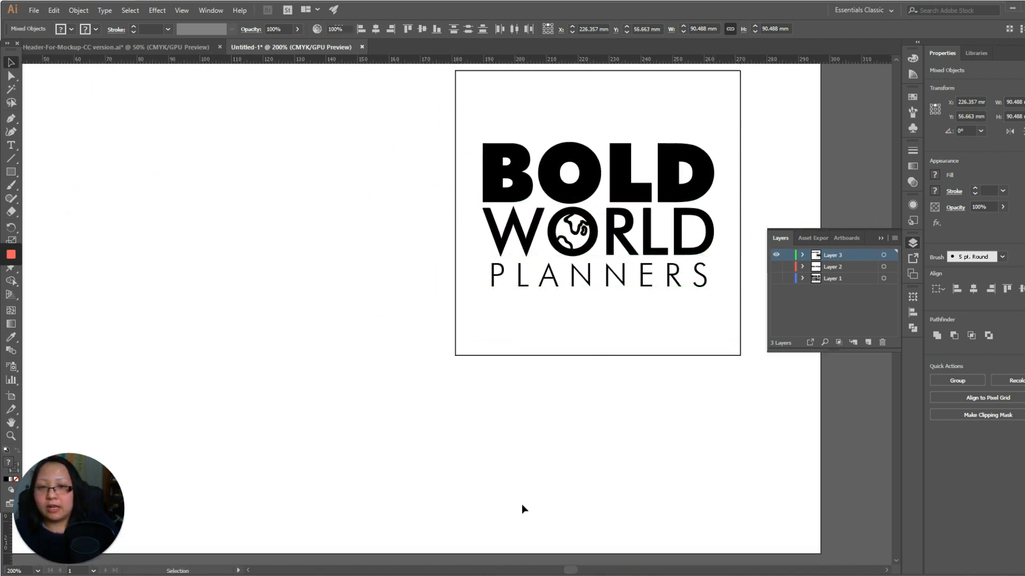
Step: Duplicate the logo group without its frame in the empty area below and cut the duplicate
left_click(594, 243)
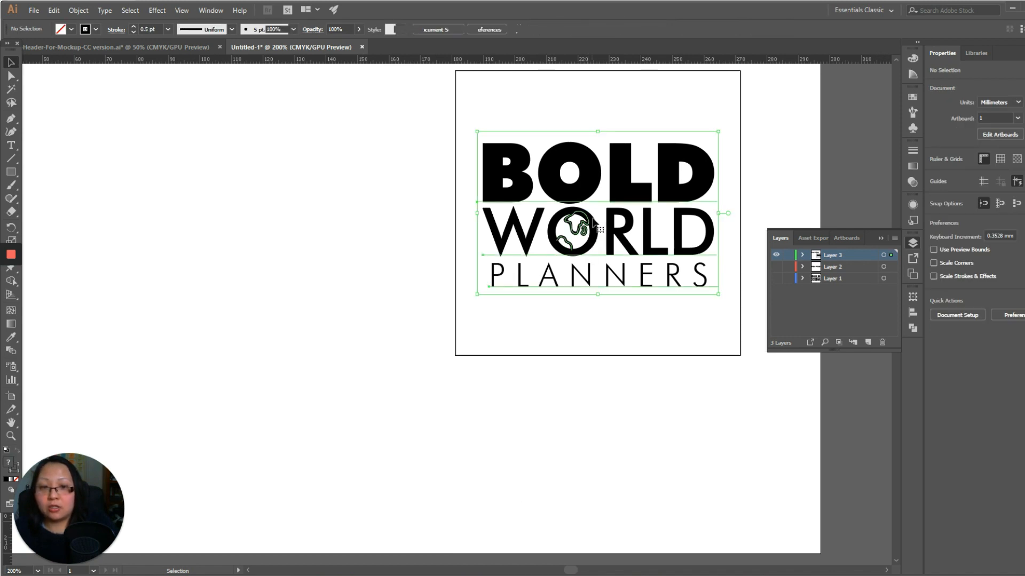
left_click_drag(596, 198, 248, 431)
key("space")
left_click_drag(519, 417, 614, 398)
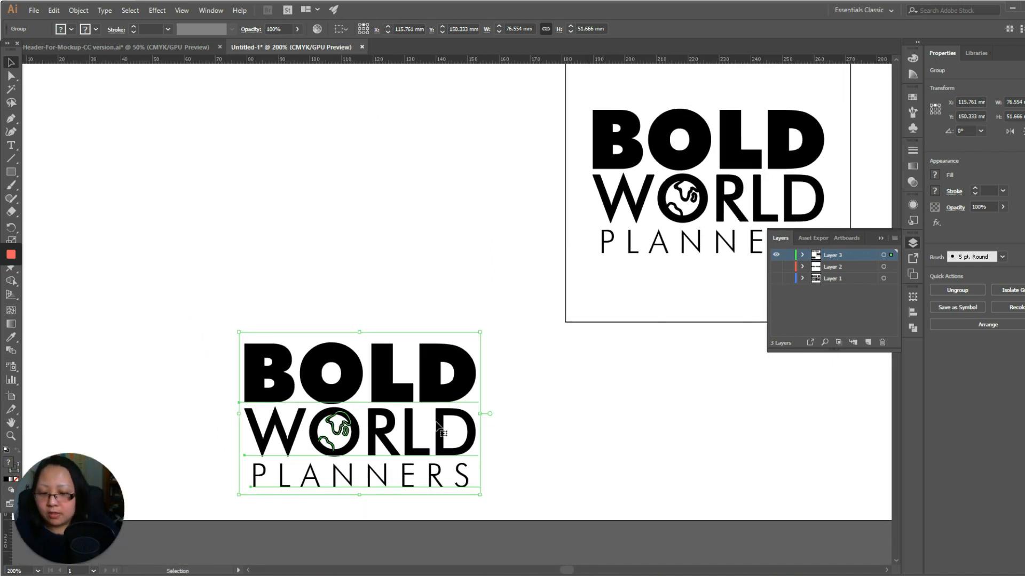
key("Delete")
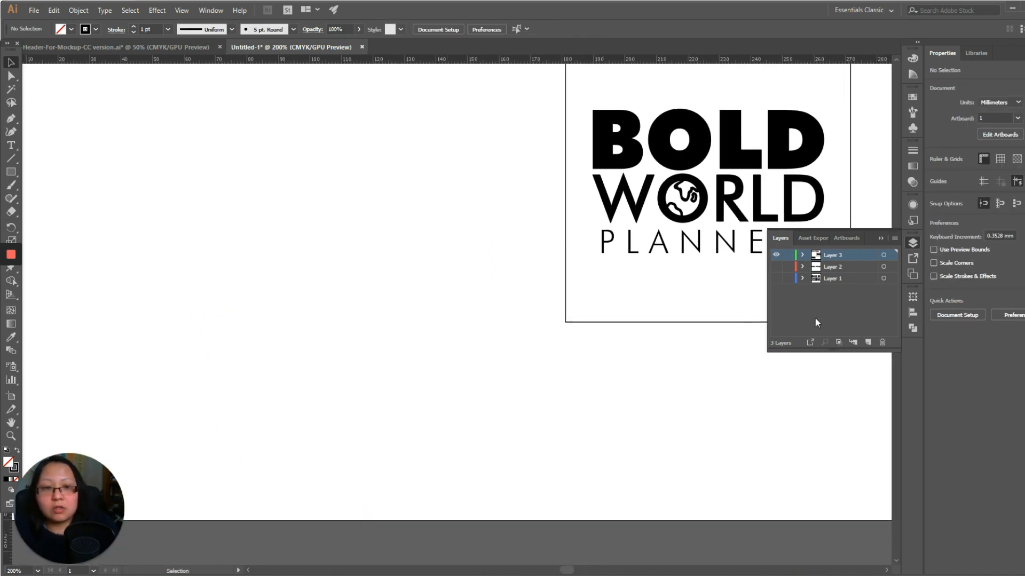
Step: Create a new layer, hide Layer 3, and paste the logo group onto the new layer
left_click(869, 342)
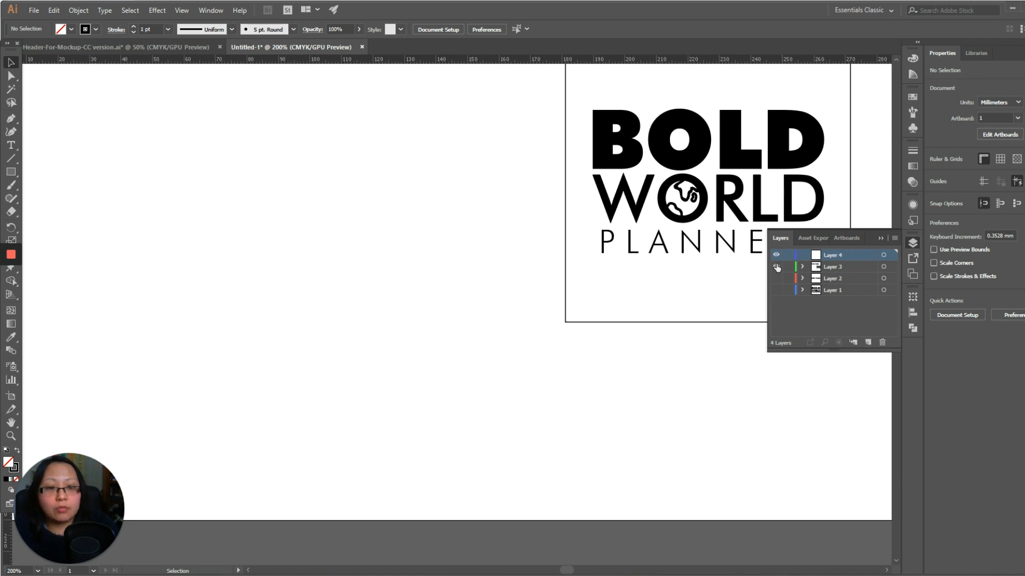
left_click(777, 267)
left_click_drag(416, 320, 462, 314)
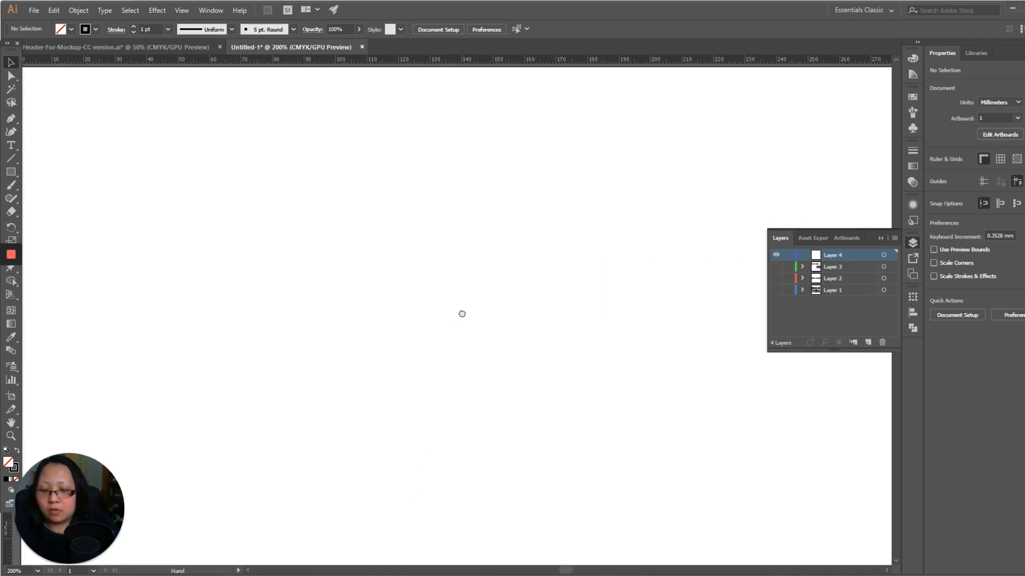
key("ctrl+v")
key("ctrl+minus")
key("ctrl+minus")
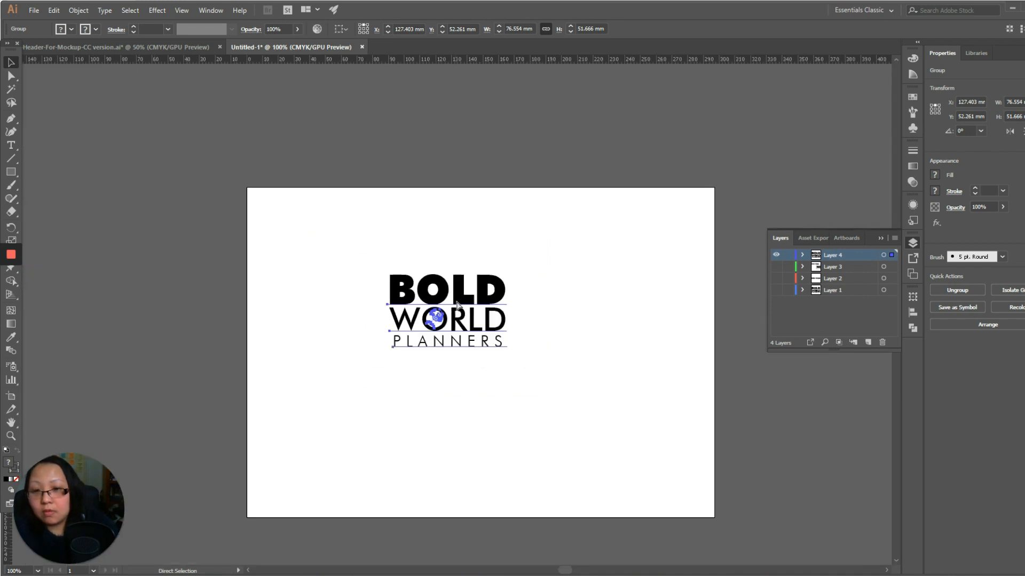
key("ctrl+plus")
key("v")
left_click(320, 339)
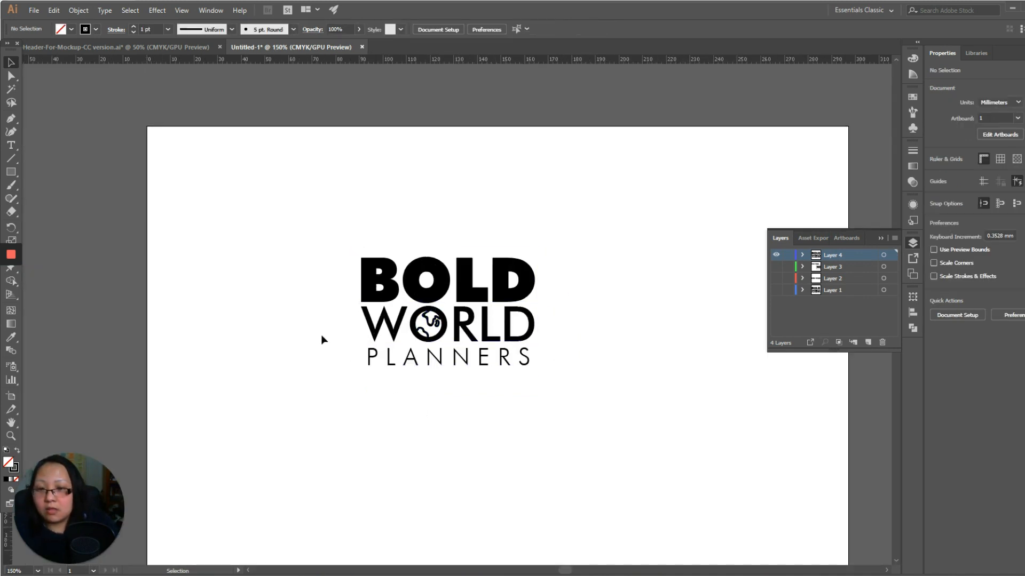
Step: Ungroup the pasted logo and group the word WORLD with the continent outlines inside its O
left_click(376, 368)
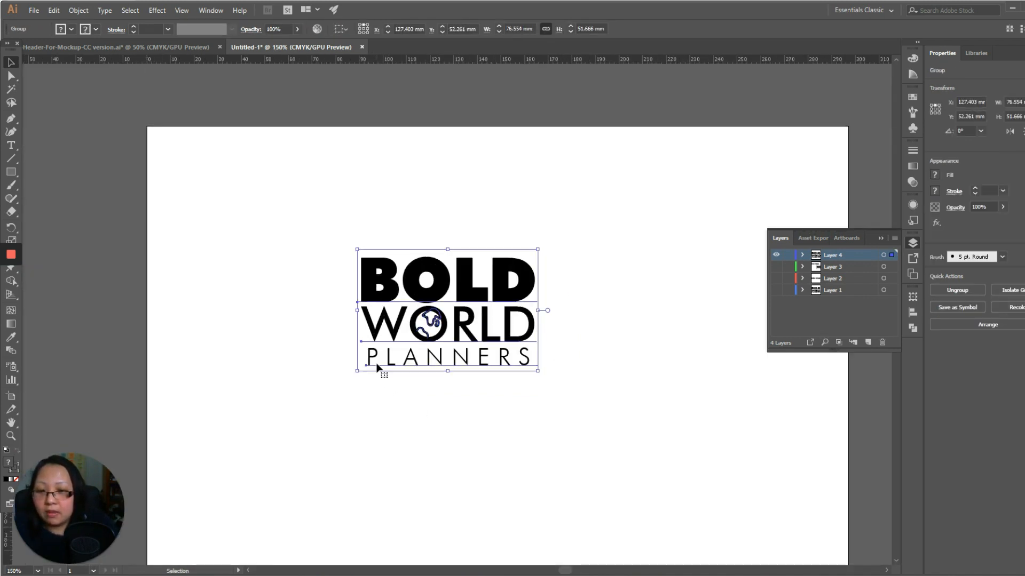
key("ctrl+shift+g")
left_click(388, 407)
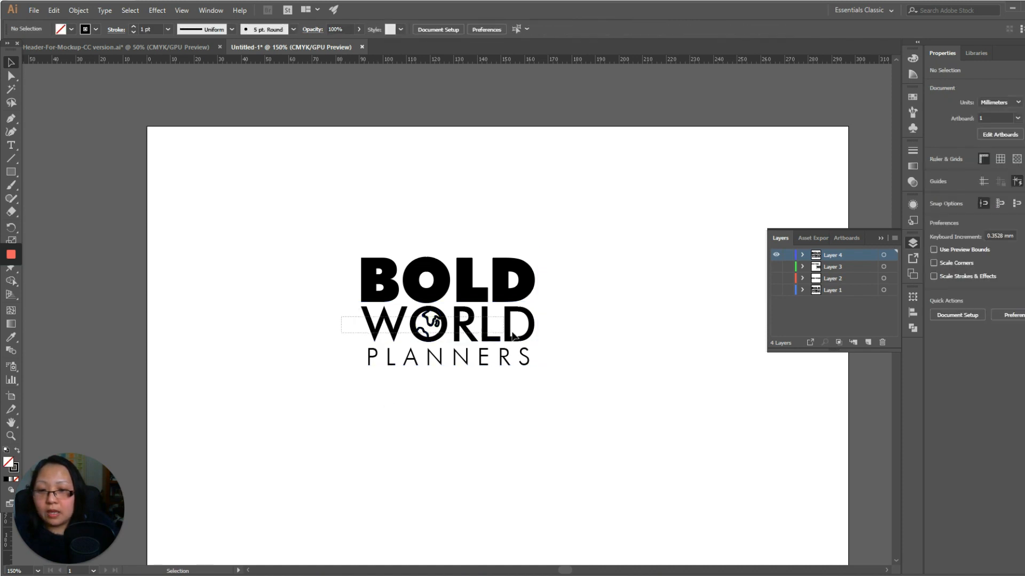
left_click(567, 337)
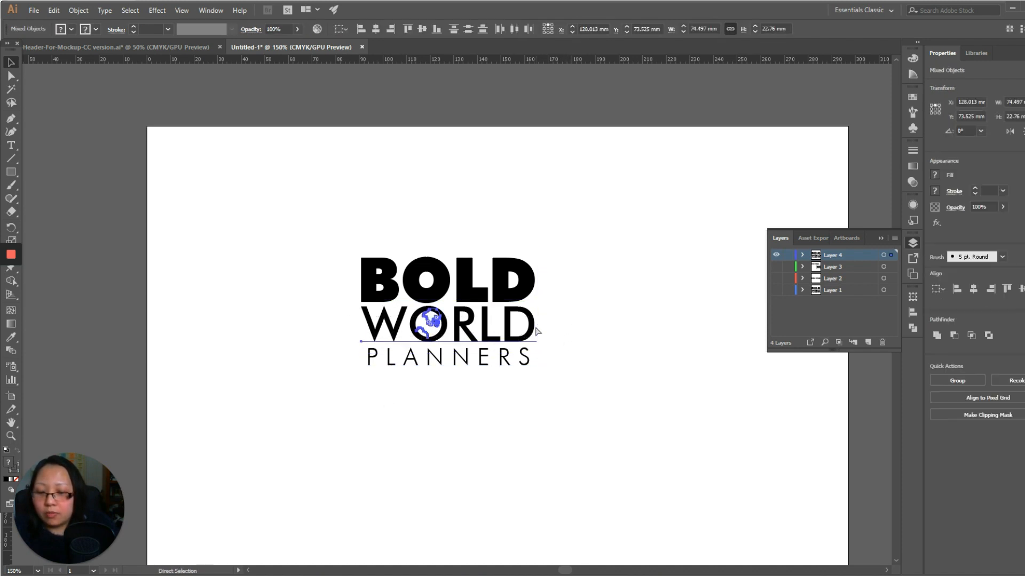
left_click(583, 328)
Step: Spread the words apart, with WORLD to the right of BOLD and PLANNERS below between them
left_click_drag(511, 330, 695, 286)
left_click(671, 339)
left_click_drag(620, 344, 534, 361)
left_click_drag(446, 312, 354, 313)
left_click(528, 295)
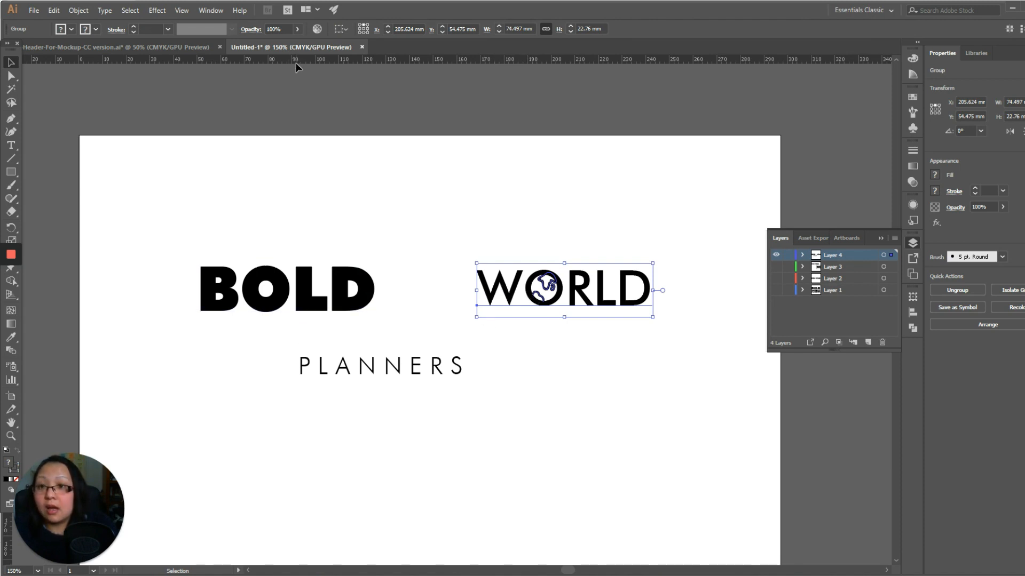
Step: Place horizontal guides at the baseline and top edge of BOLD, nudging BOLD up onto the lower guide
left_click_drag(297, 65, 314, 312)
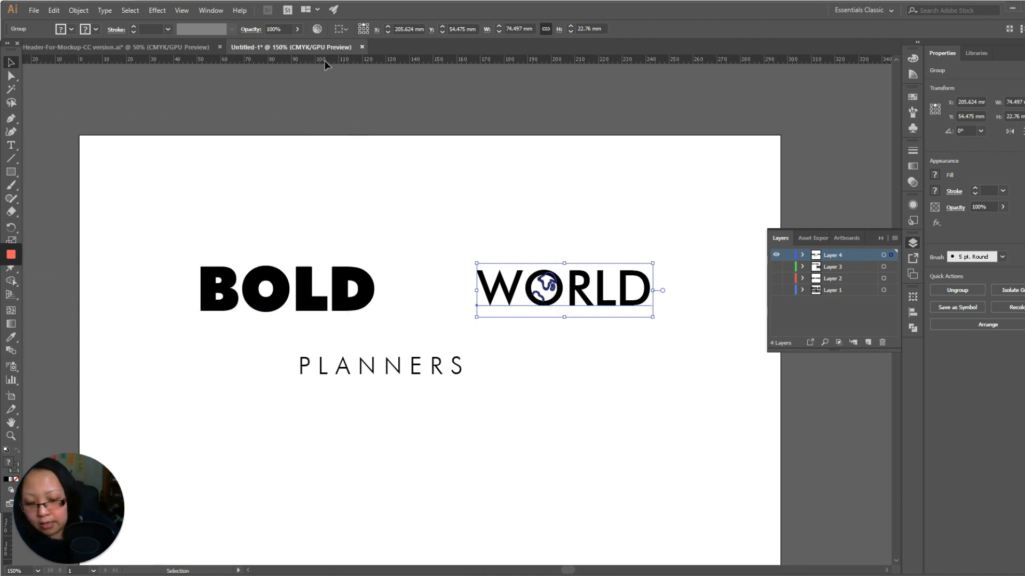
key("a")
key("ctrl+equal")
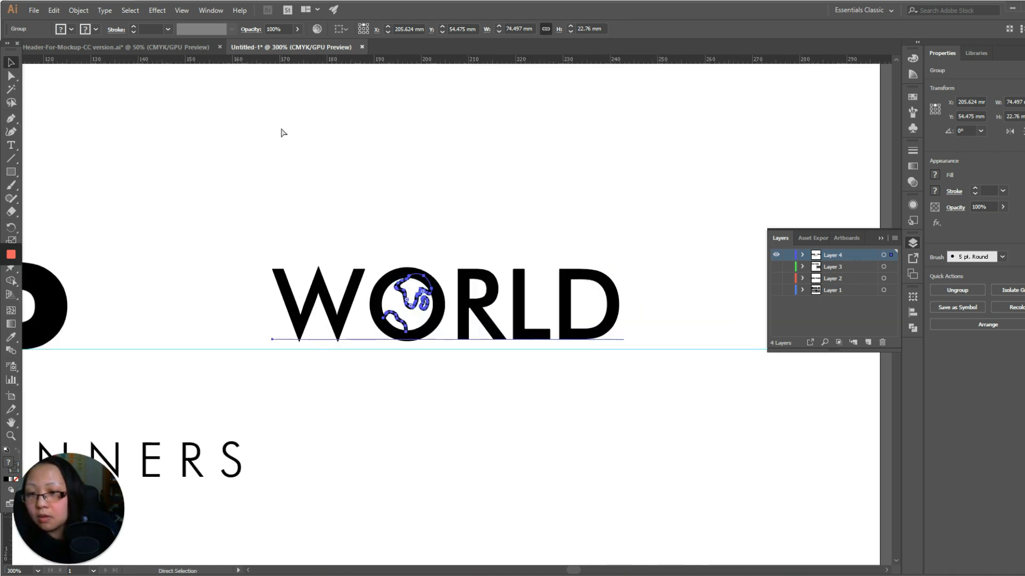
left_click_drag(174, 401, 680, 391)
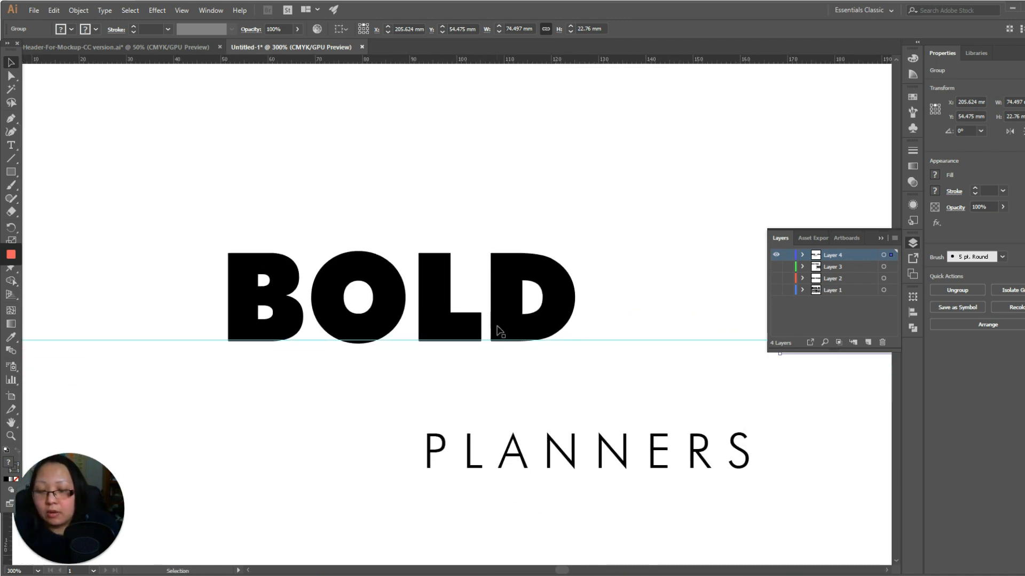
left_click(507, 340)
key("Up")
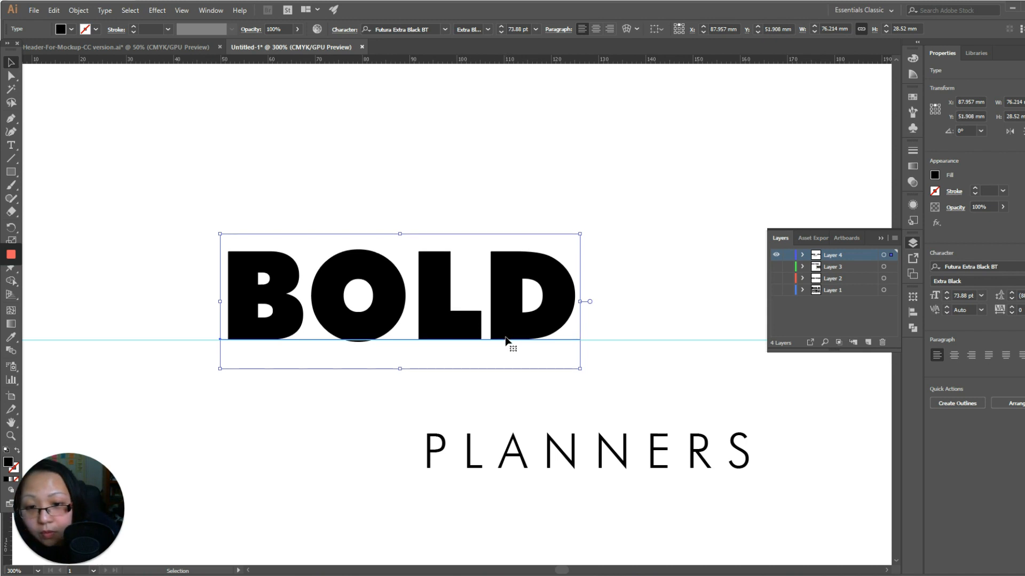
left_click_drag(441, 62, 492, 255)
Step: Move the WORLD group directly beside BOLD, with its letter tops on the upper guide
left_click_drag(663, 407, 375, 379)
left_click_drag(601, 275, 401, 270)
scroll(513, 370, "right", 5)
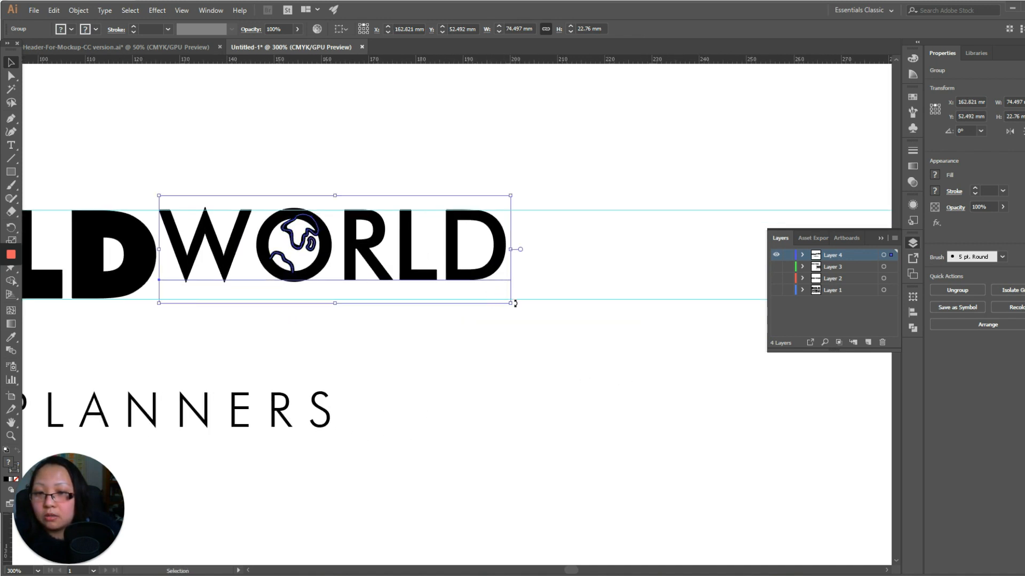
Step: Scale up the WORLD group proportionally to about 91 mm wide so its letters span the two guides like BOLD
left_click_drag(511, 305, 590, 336)
left_click(584, 376)
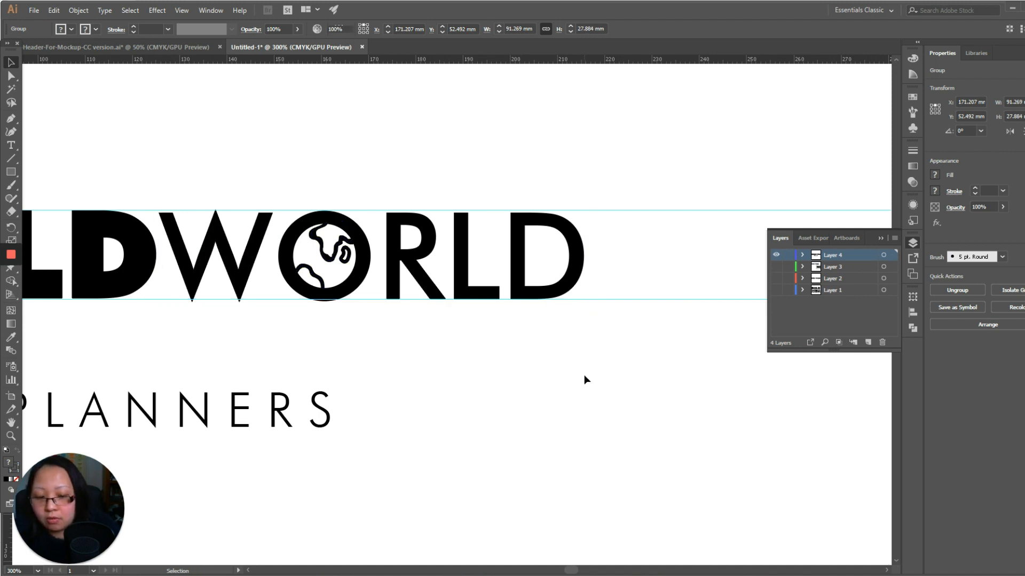
key("ctrl+minus")
key("ctrl+minus")
key("ctrl+minus")
key("ctrl+plus")
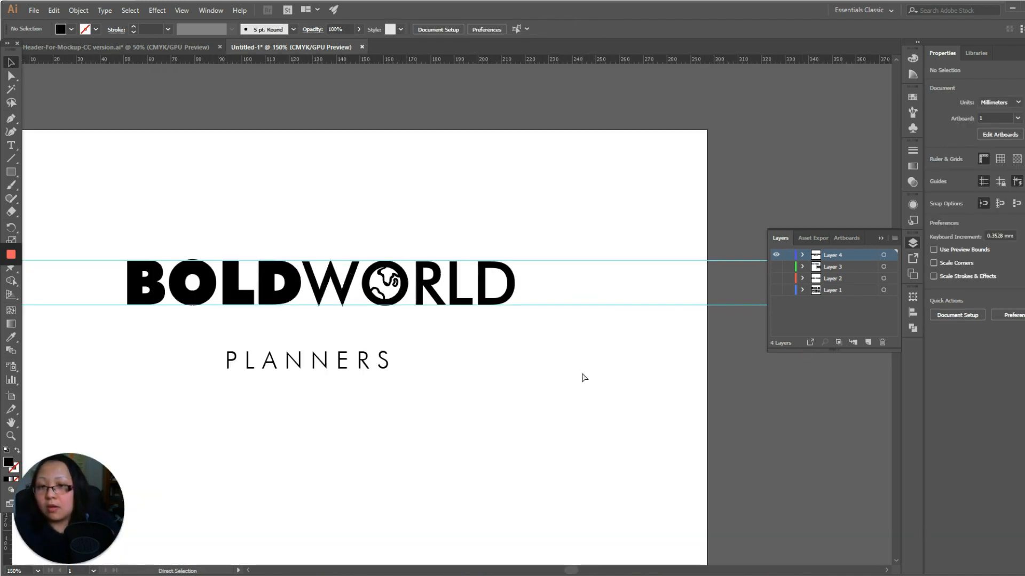
left_click_drag(329, 280, 339, 281)
left_click(466, 375)
key("ctrl+z")
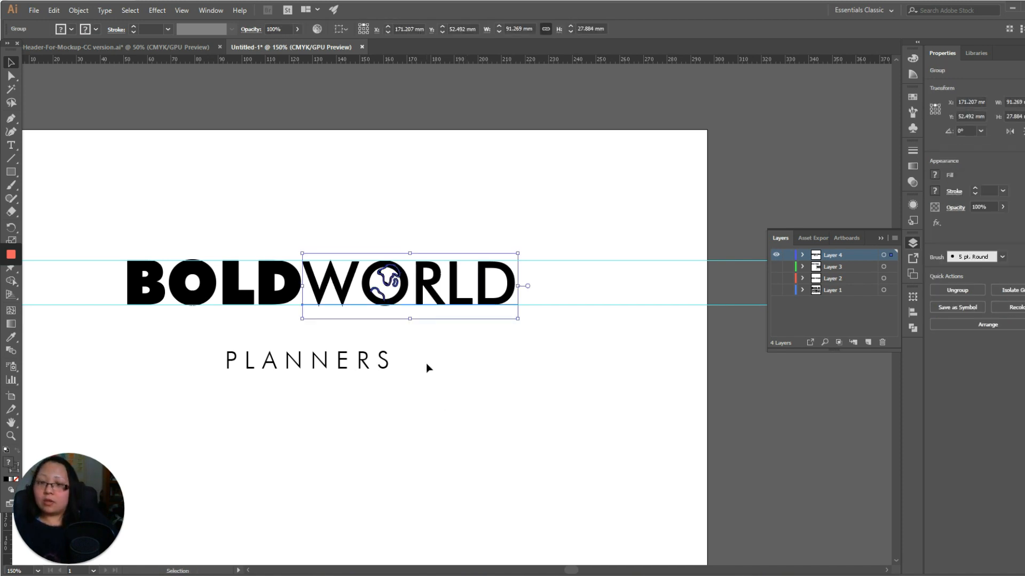
left_click(432, 368)
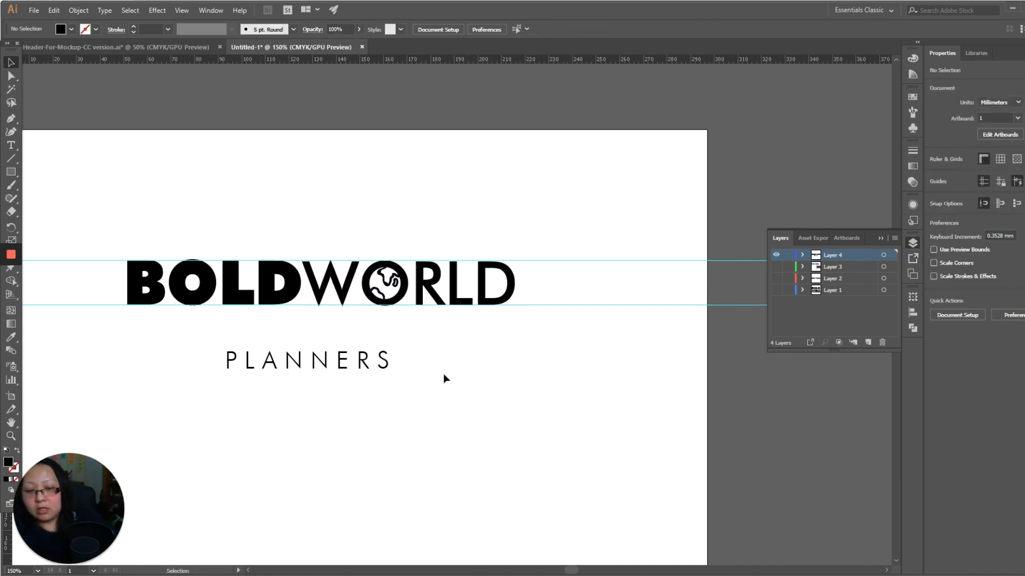
Step: Hide the guides and increase the kerning between the L and D of BOLD to 40
key("ctrl+1")
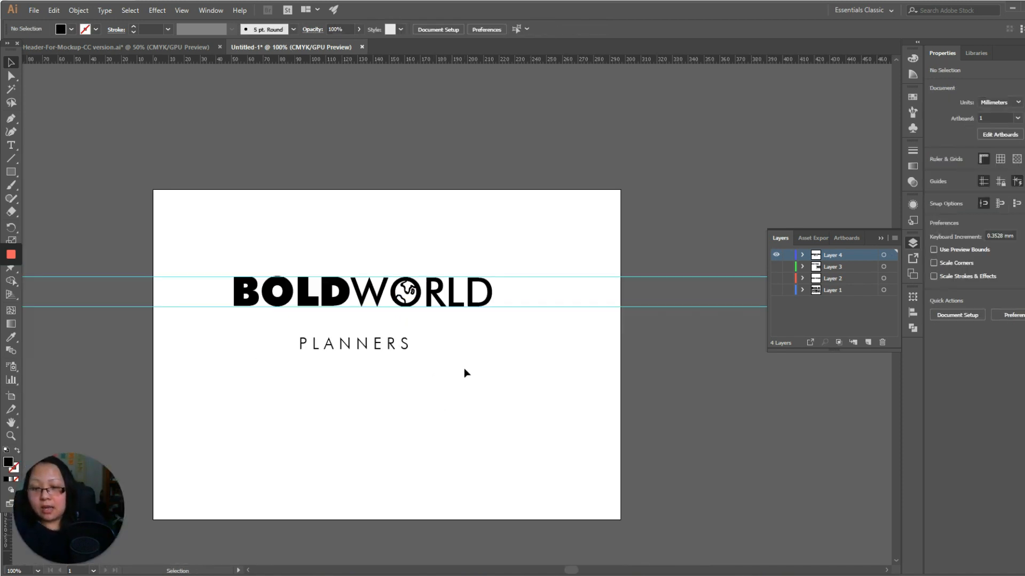
key("ctrl+semicolon")
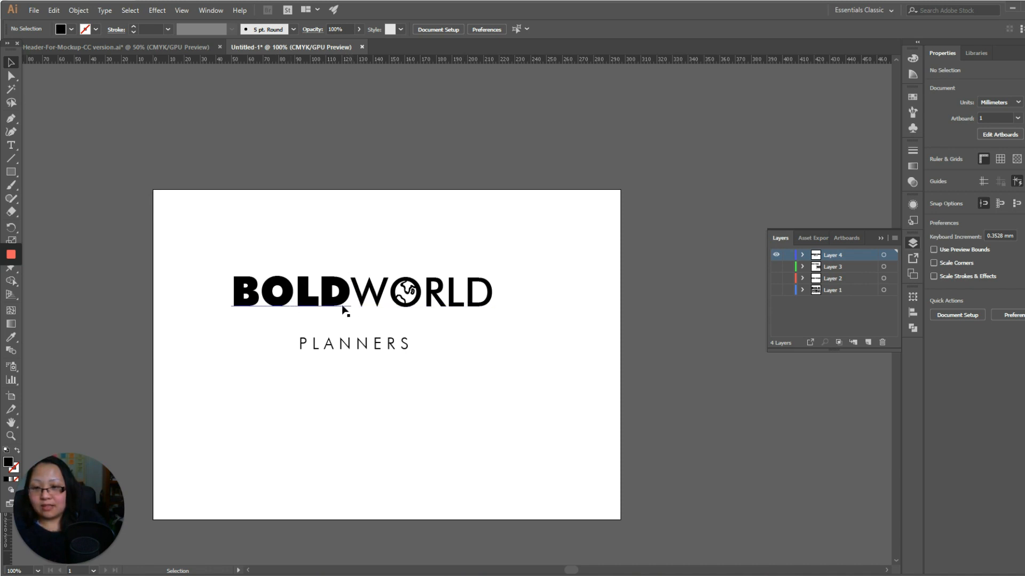
left_click(367, 295)
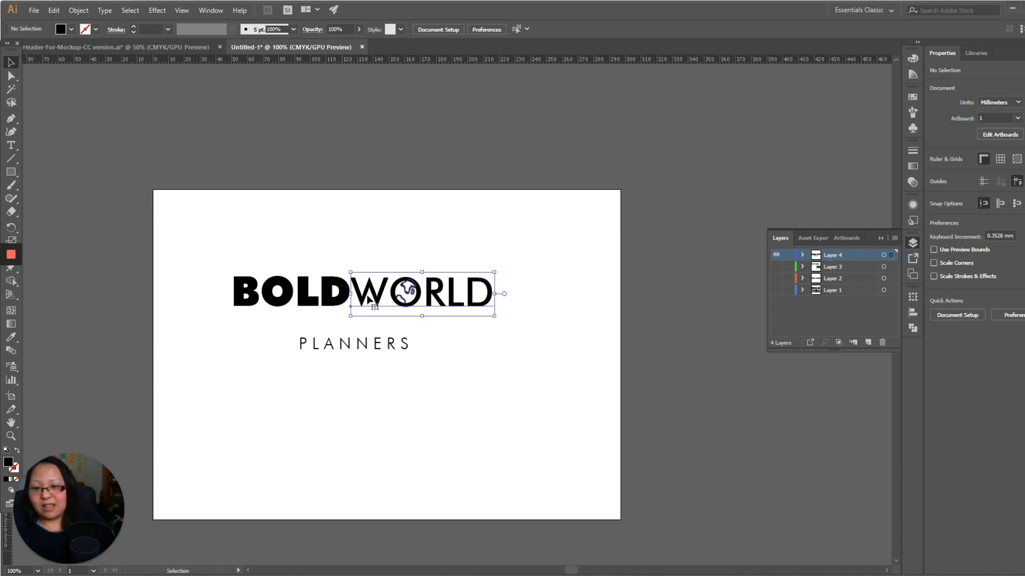
double_click(322, 301)
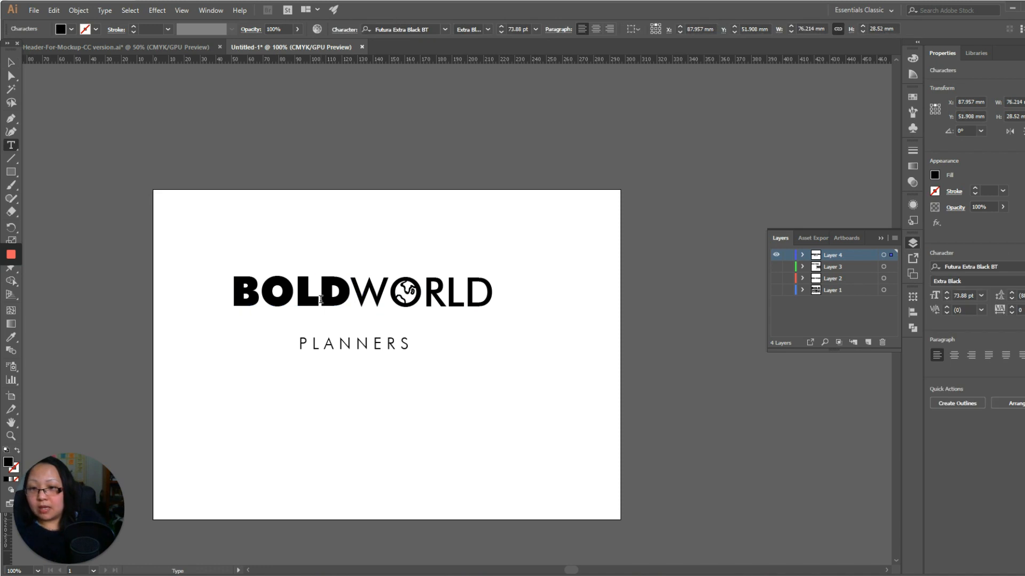
key("alt+Right")
key("alt+Right")
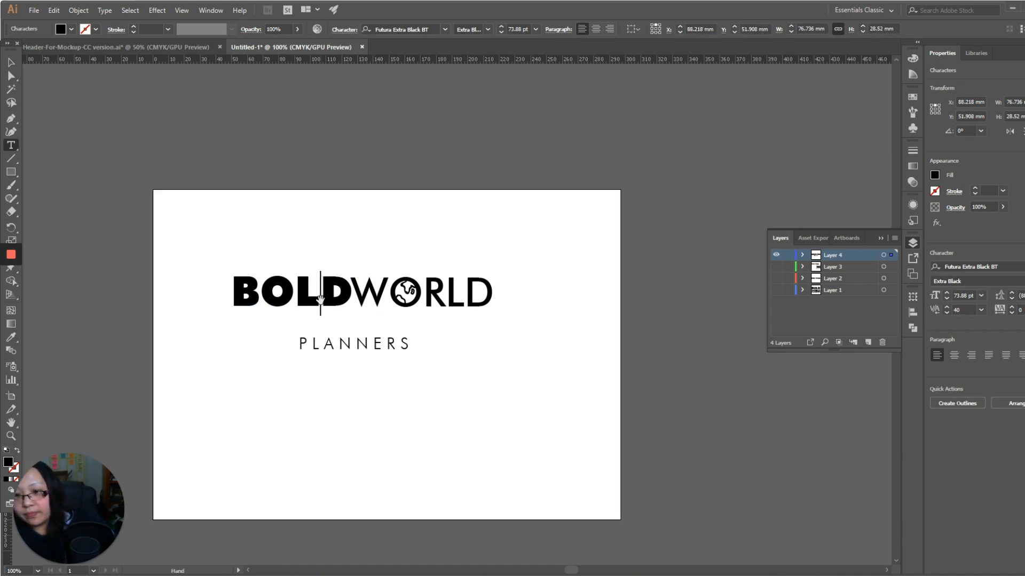
Step: Nudge the WORLD group slightly right, away from BOLD, and place PLANNERS directly beneath the right part of WORLD
left_click(11, 62)
left_click(425, 252)
left_click(395, 297)
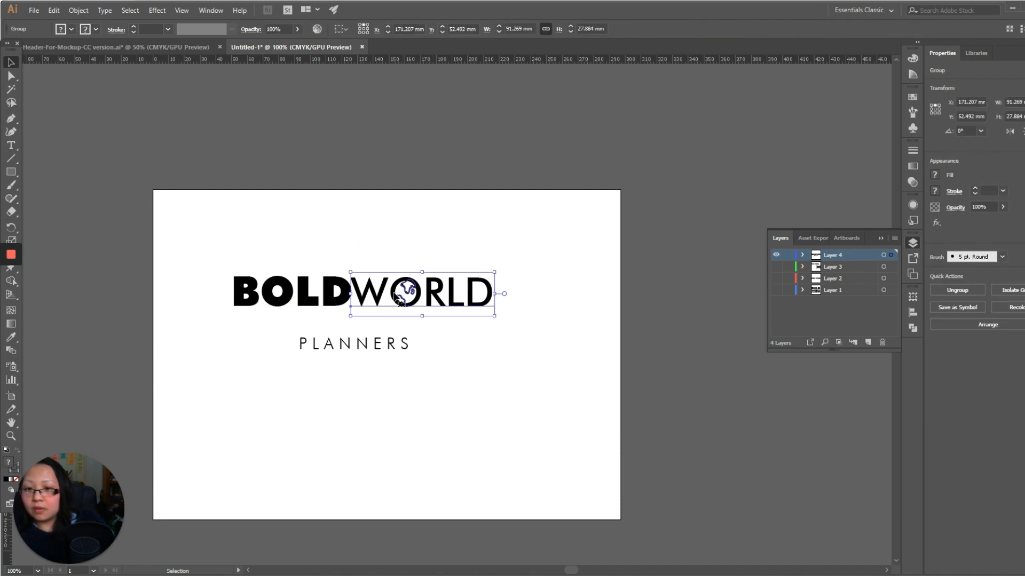
key("Right")
key("Right")
key("Right")
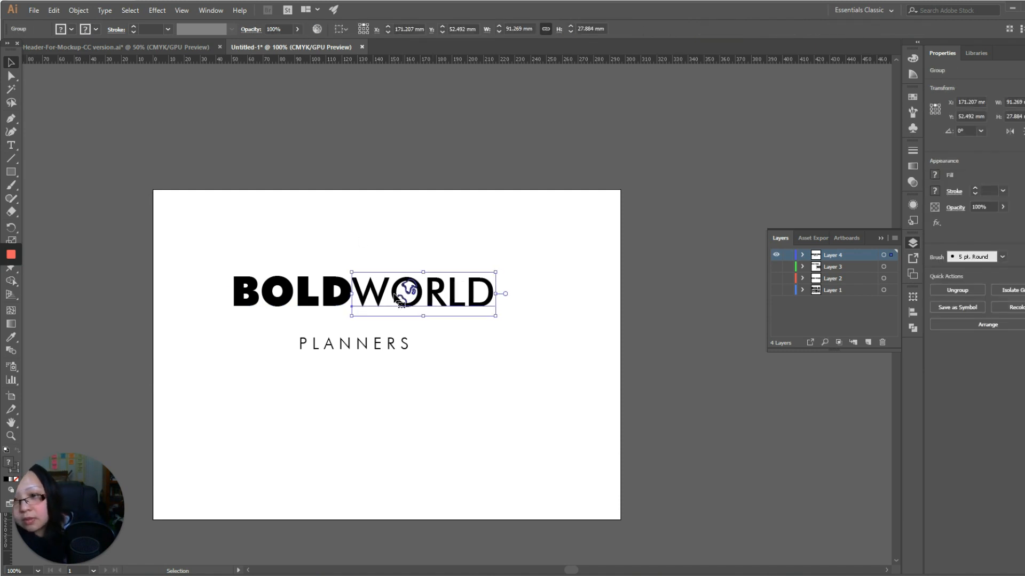
left_click(478, 414)
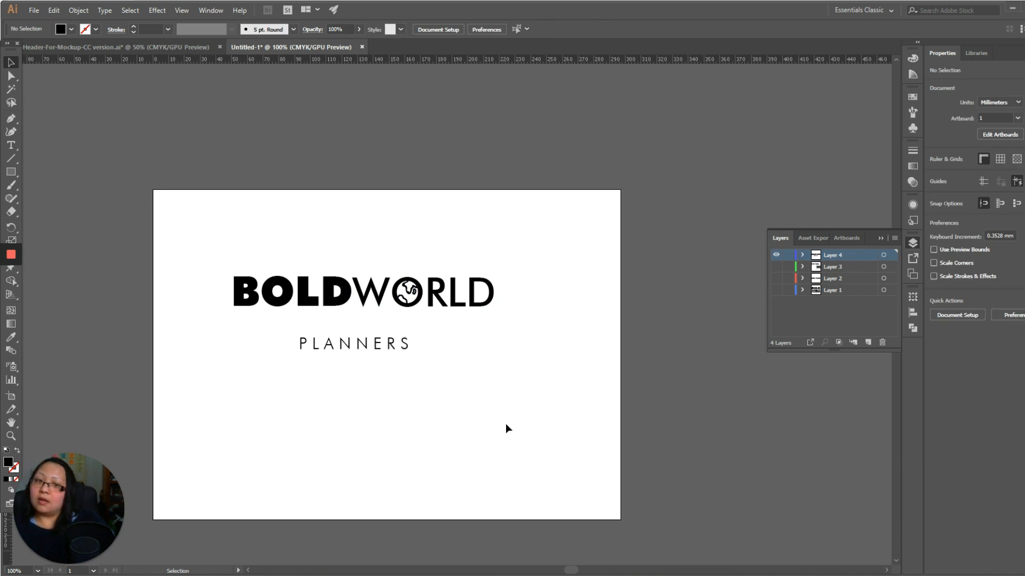
left_click_drag(402, 344, 478, 318)
left_click(516, 321)
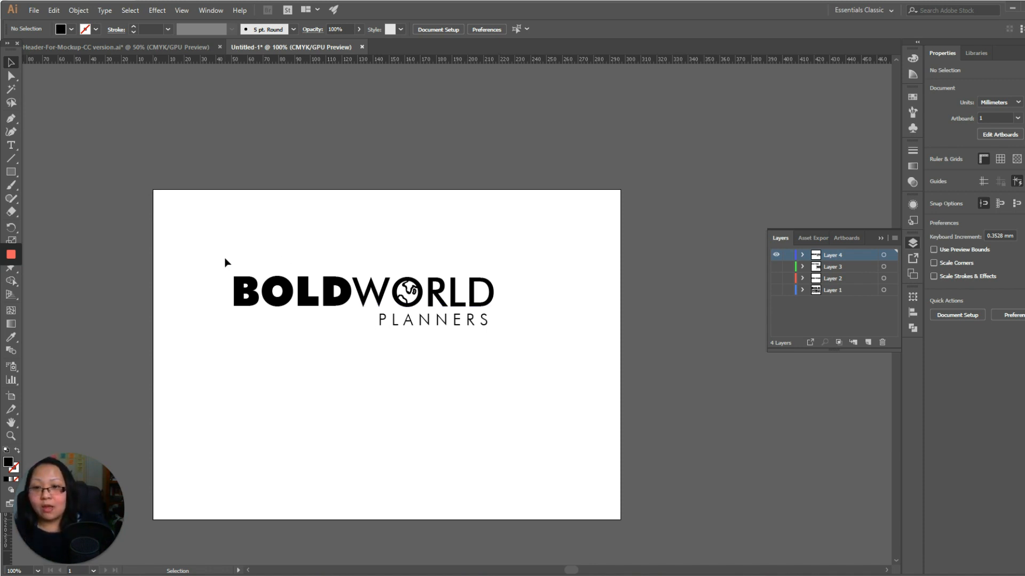
Step: Draw a rectangle about 201 by 54 mm around the horizontal logo, with no fill and a black stroke
left_click(10, 172)
left_click_drag(204, 263, 521, 346)
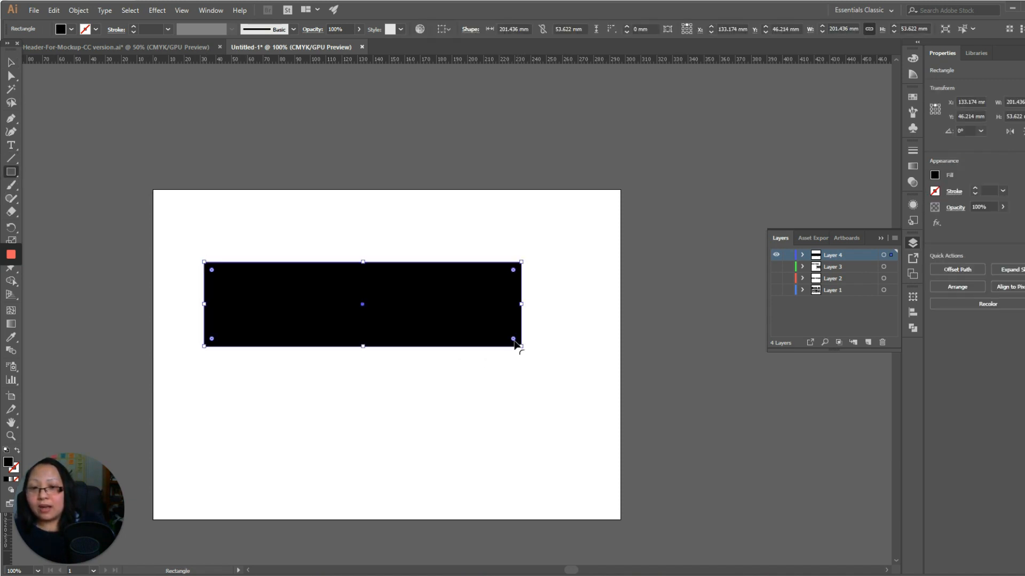
left_click(17, 452)
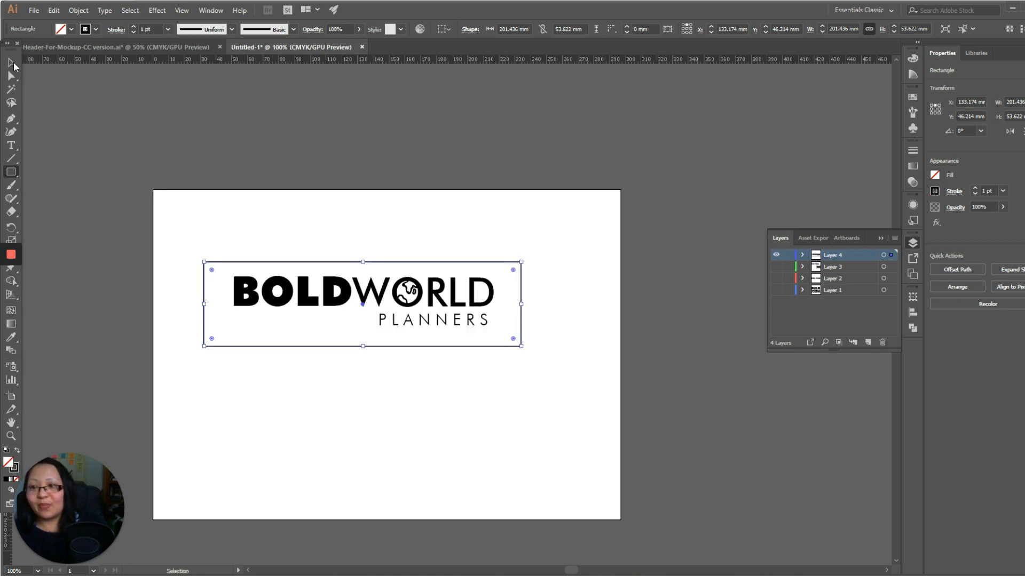
left_click(9, 62)
left_click(299, 216)
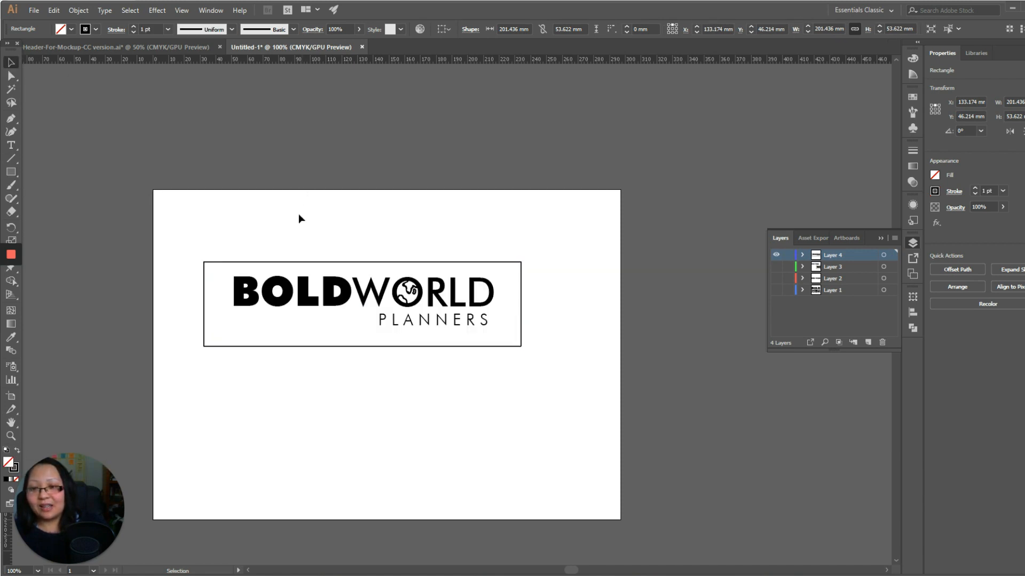
Step: Set the stroke weight of the frame around the horizontal logo to 0.5 pt
left_click(286, 266)
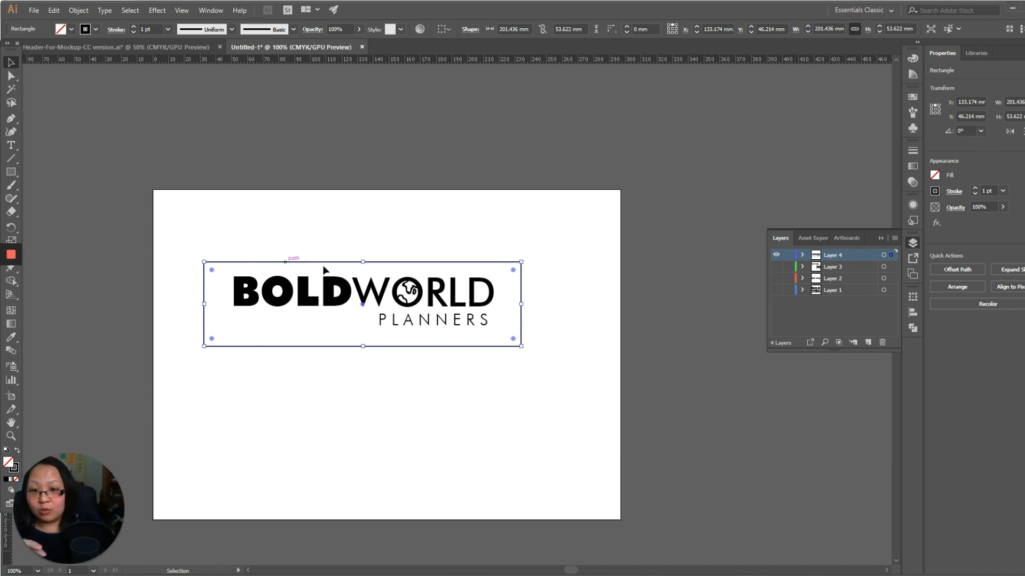
left_click(168, 30)
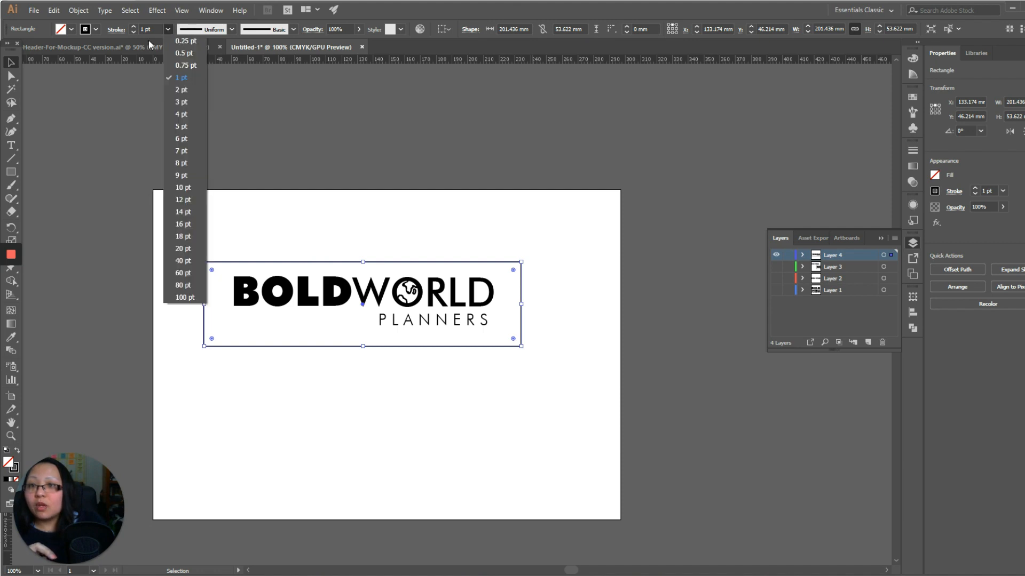
left_click(189, 53)
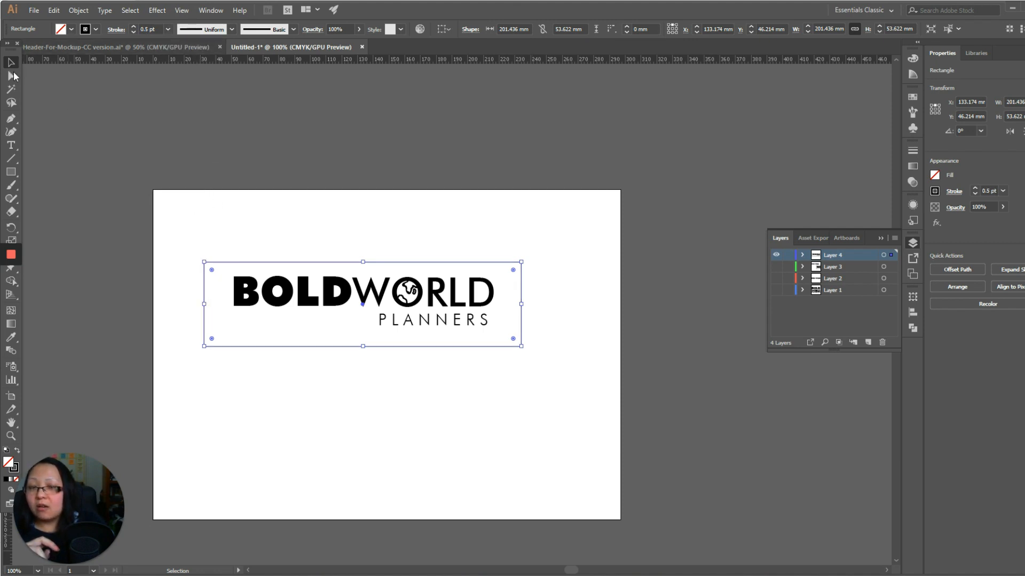
Step: Extend the frame's upper edge upward so the frame is about 59 mm high
left_click(372, 246)
left_click(376, 262)
left_click_drag(364, 262, 362, 253)
left_click(451, 229)
left_click_drag(211, 230, 508, 381)
left_click(540, 382)
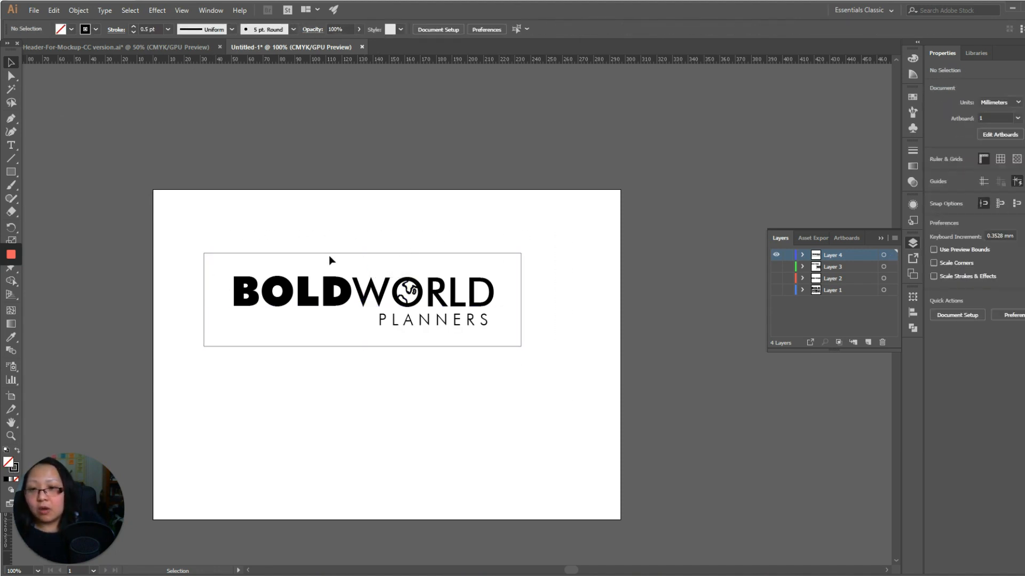
Step: Group BOLD, WORLD and PLANNERS of the horizontal logo, leaving the frame out of the group
left_click(346, 294)
left_click(429, 294, "shift")
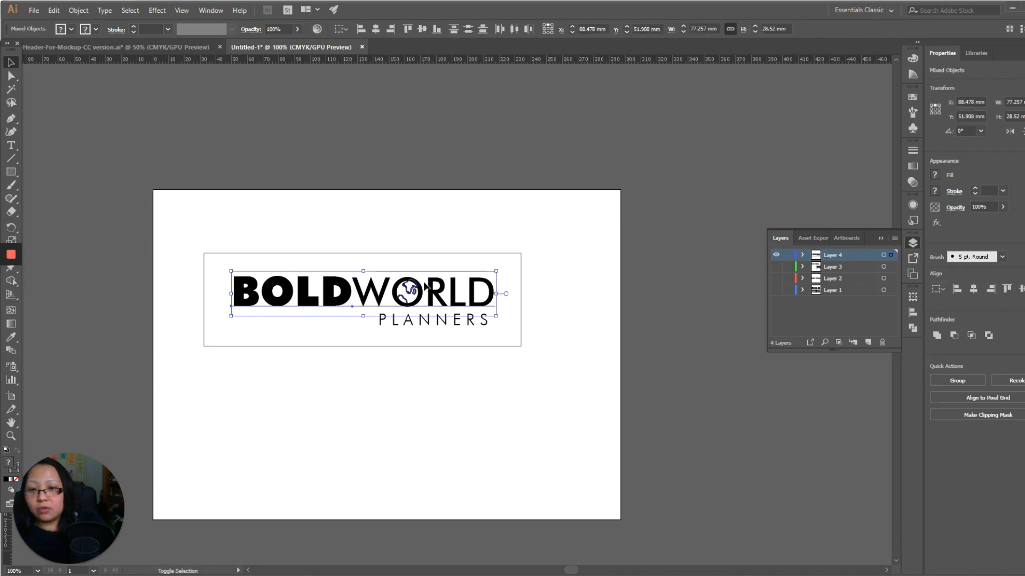
left_click(229, 236)
left_click_drag(229, 236, 512, 353)
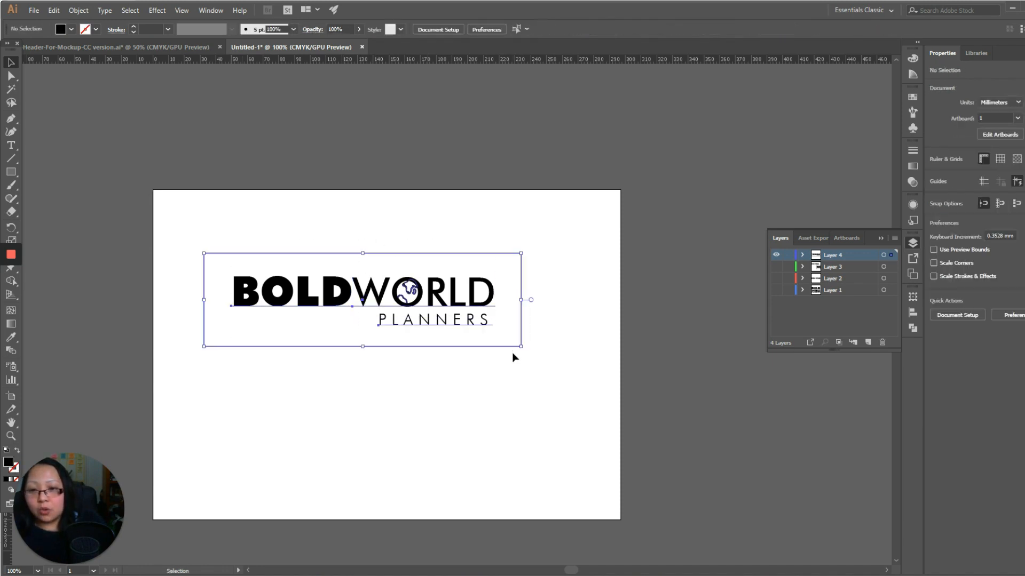
left_click(521, 321, "shift")
key("ctrl+g")
left_click(578, 350)
Step: Centre the grouped words horizontally in their frame and move the framed logo slightly down and right on the artboard
left_click_drag(419, 269, 417, 266)
left_click(529, 229)
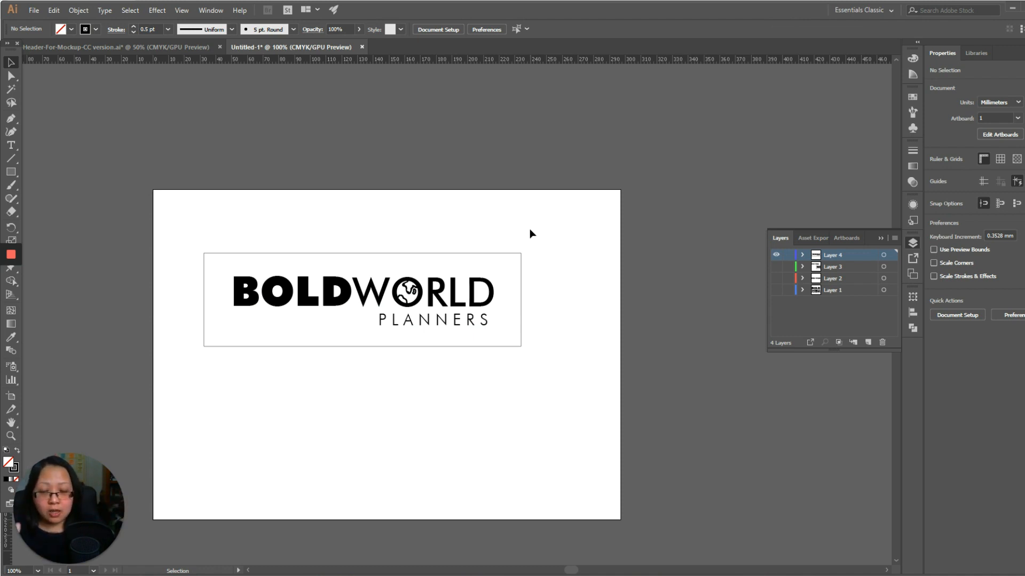
left_click_drag(281, 237, 497, 341)
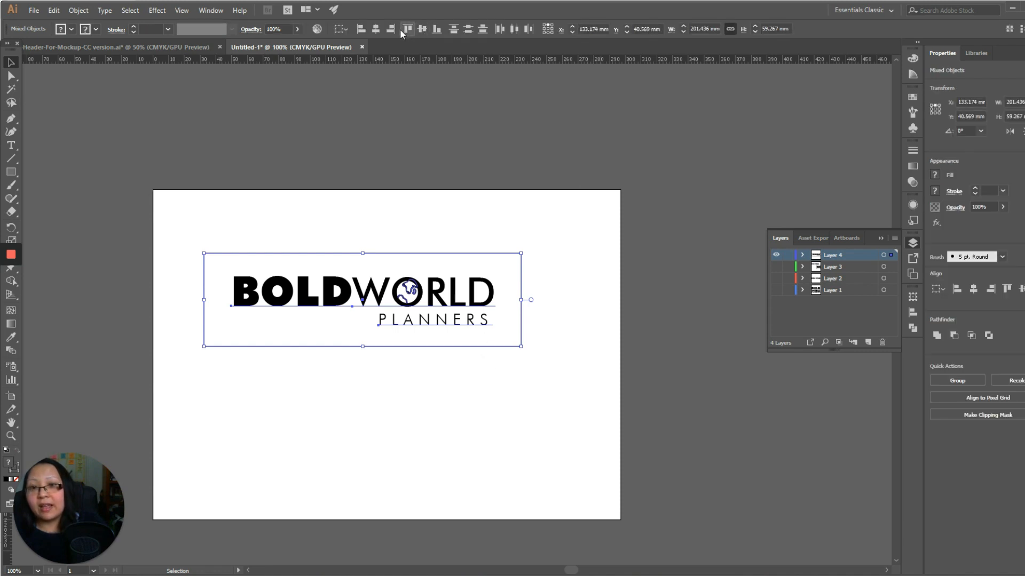
left_click(465, 214)
left_click_drag(228, 244, 520, 373)
left_click_drag(464, 324, 477, 350)
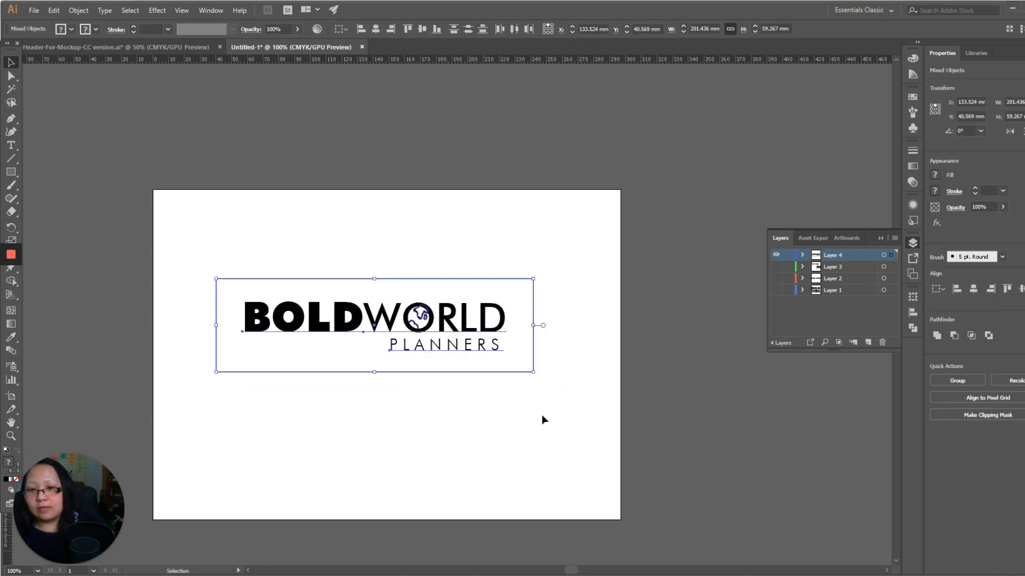
left_click(555, 441)
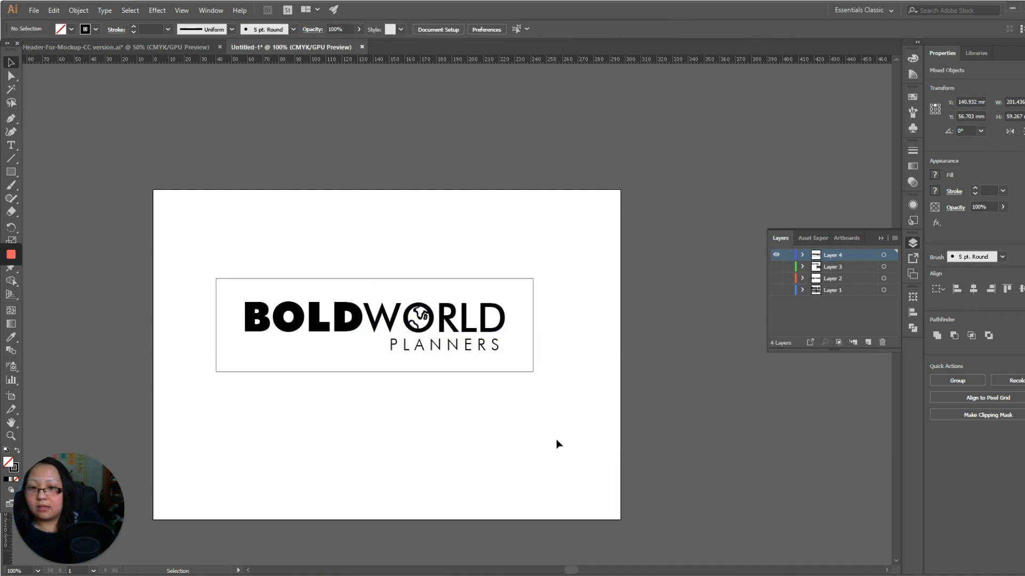
Step: Show Layer 3 instead of Layer 4 and copy its framed stacked logo
left_click(776, 255)
left_click(777, 267)
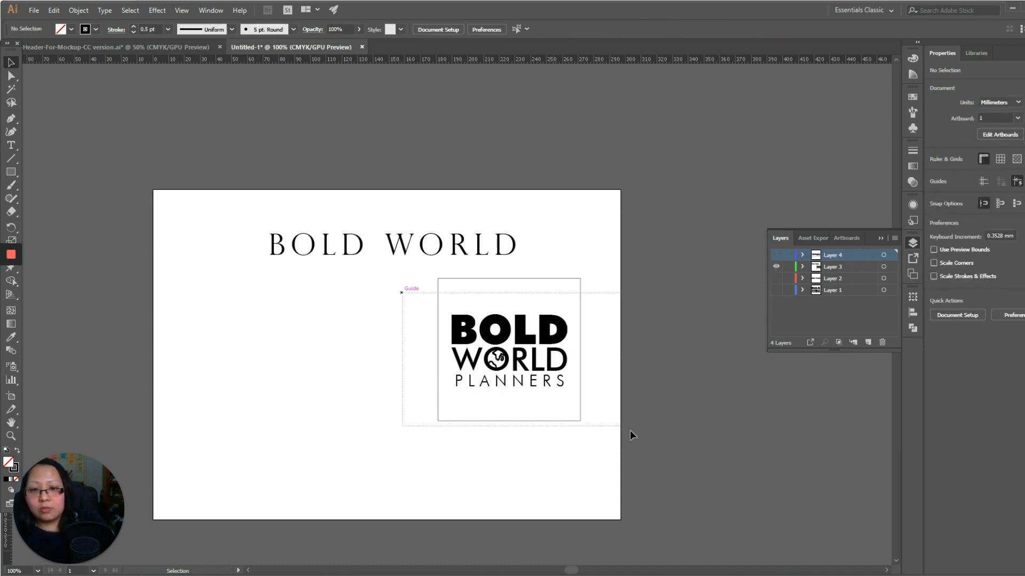
left_click_drag(619, 424, 629, 429)
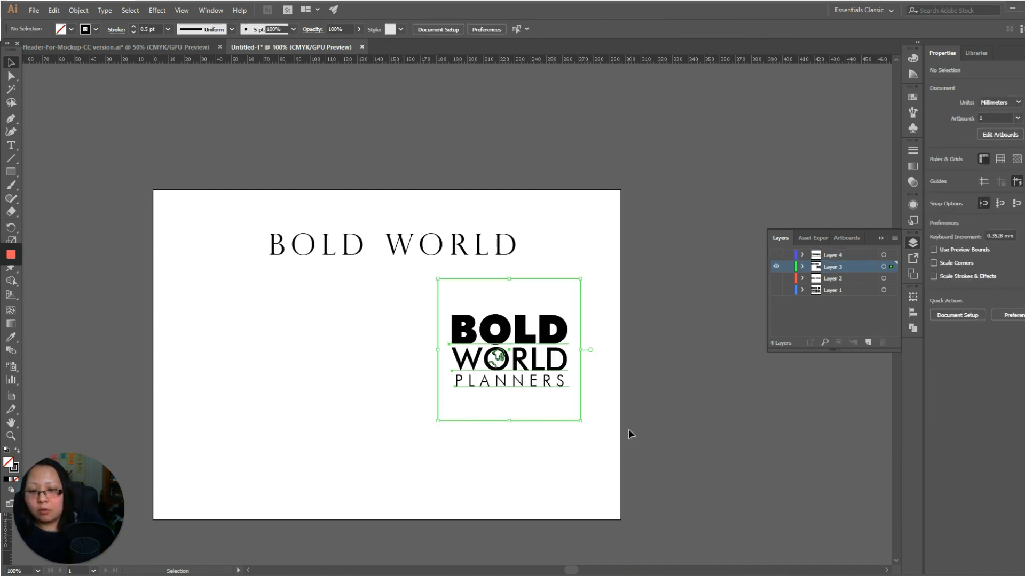
Step: Return to Layer 4 with Layer 3 hidden, and move the framed horizontal logo straight down the artboard
left_click(776, 266)
left_click(777, 255)
left_click(842, 256)
left_click_drag(275, 251, 542, 382)
left_click_drag(469, 325, 469, 409)
left_click(470, 320)
Step: Paste the framed stacked logo into Layer 4 and position it above the horizontal logo
key("ctrl+v")
left_click_drag(462, 295, 402, 262)
left_click(520, 330)
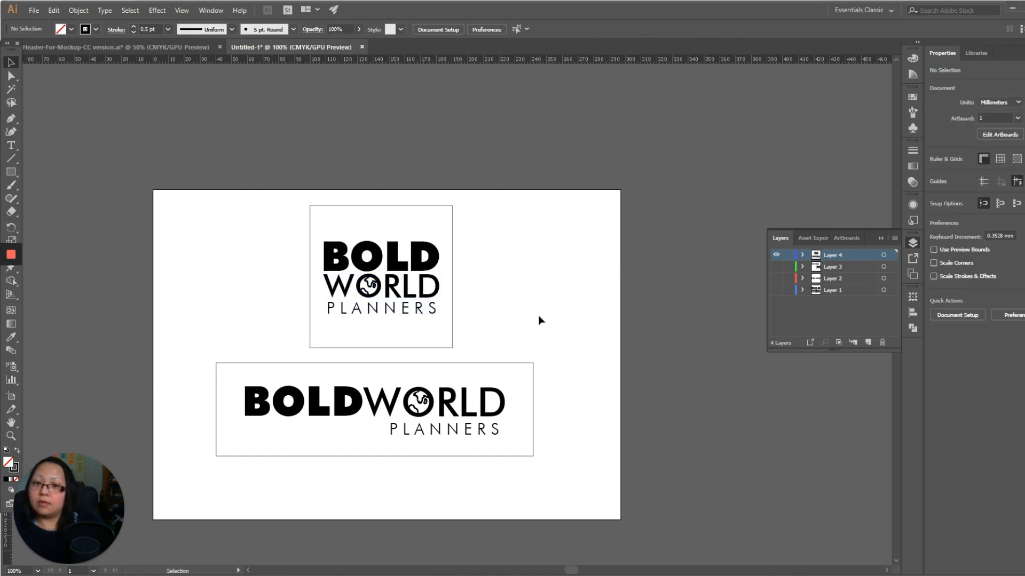
Step: Align the framed stacked logo to the artboard's horizontal centre
left_click_drag(247, 209, 485, 348)
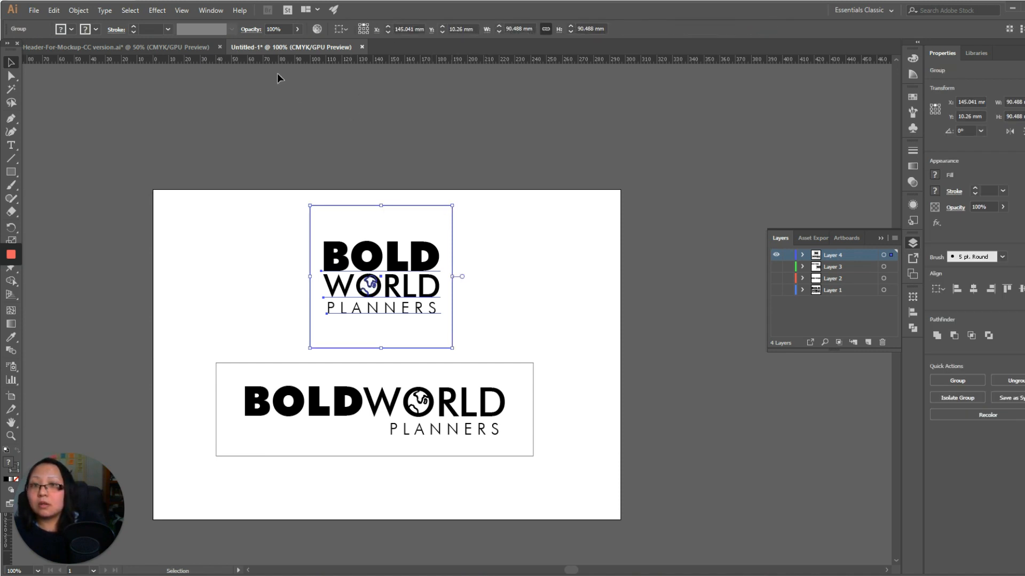
left_click(345, 30)
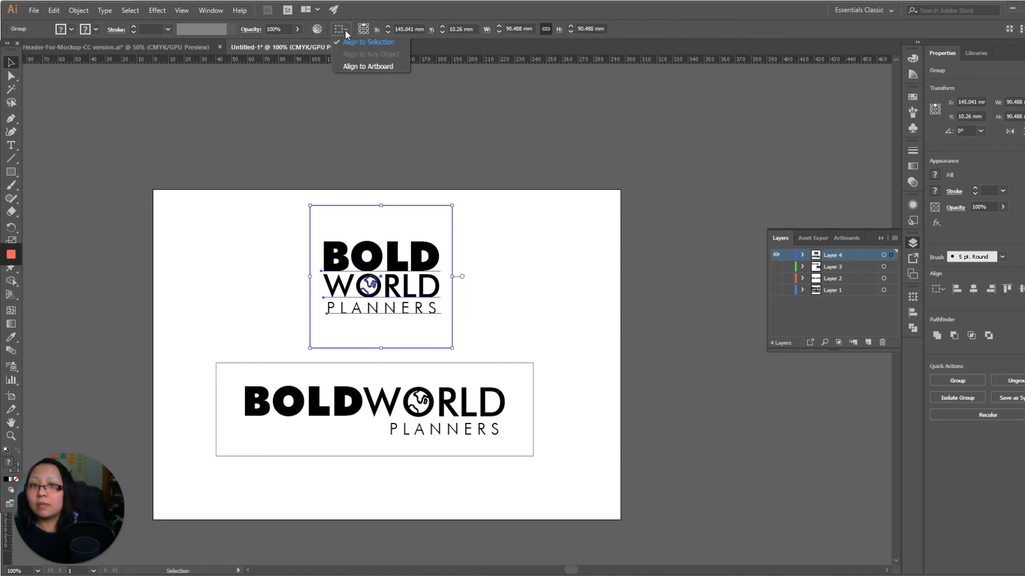
left_click(360, 65)
left_click(377, 29)
left_click(572, 306)
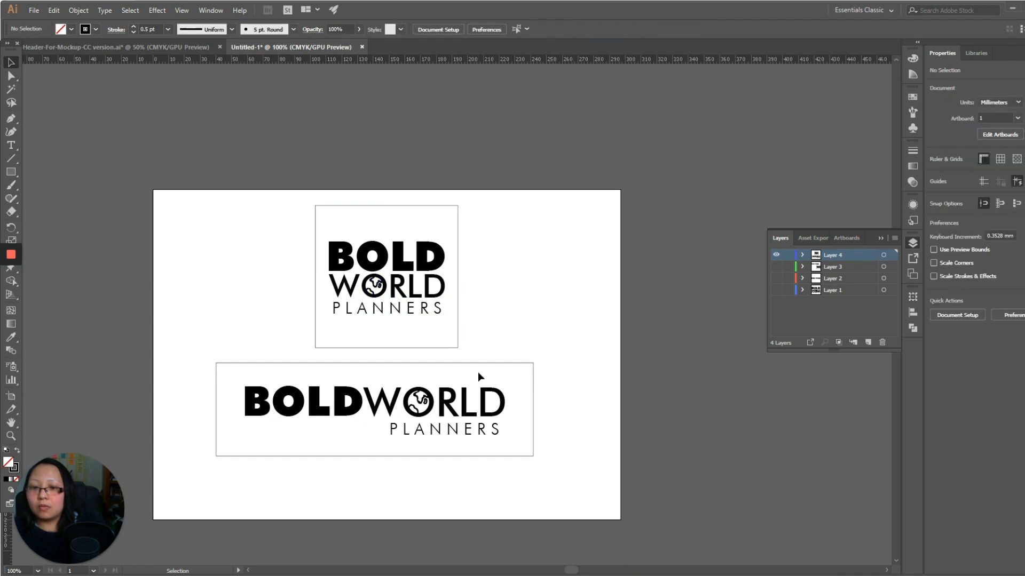
Step: Align the framed horizontal logo to the artboard's horizontal centre and group its lettering with the frame
left_click_drag(331, 361, 451, 468)
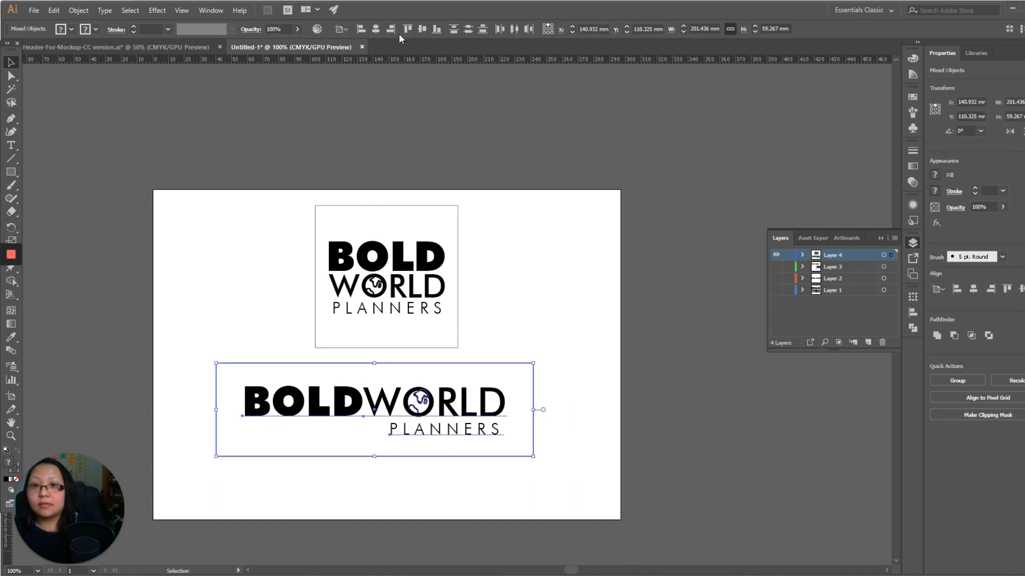
left_click(578, 273)
left_click(449, 418)
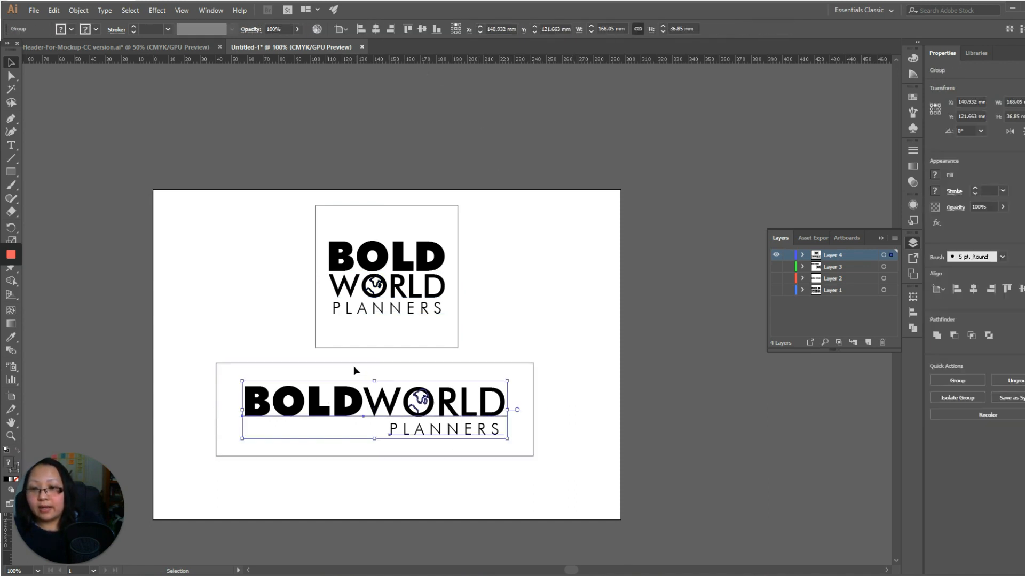
left_click(565, 357)
left_click(503, 426)
left_click(452, 364, "shift")
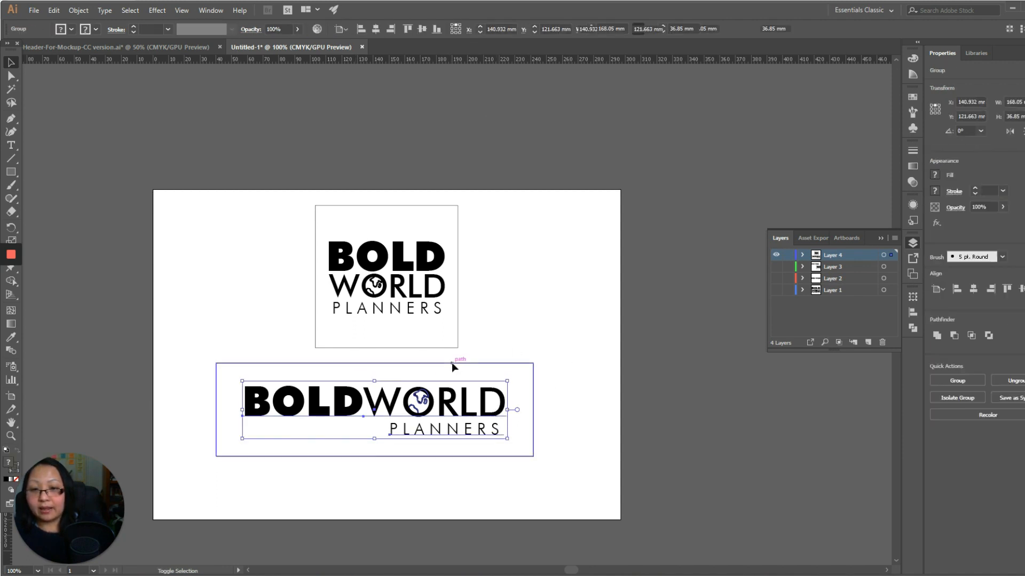
left_click(378, 27)
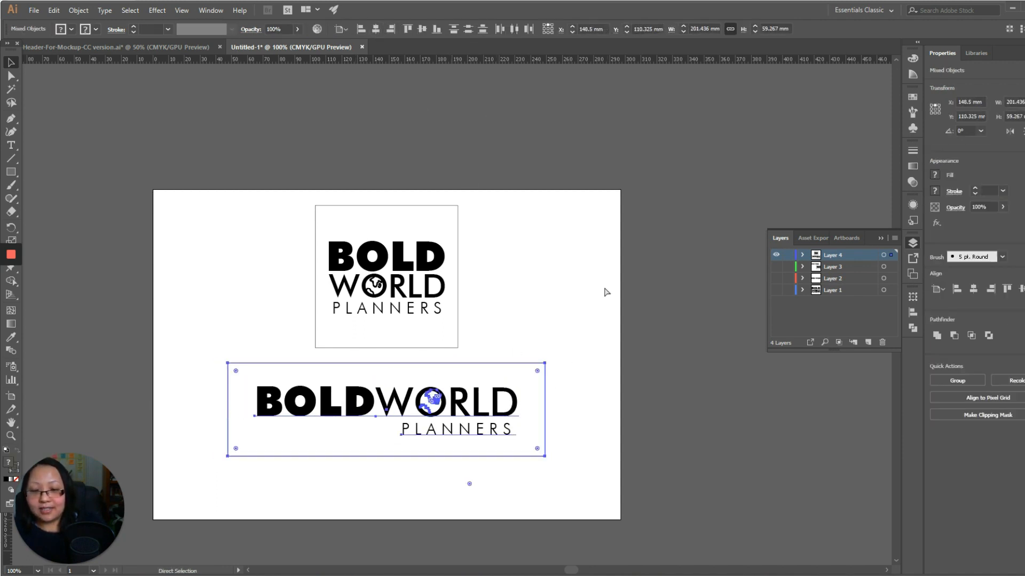
key("ctrl+g")
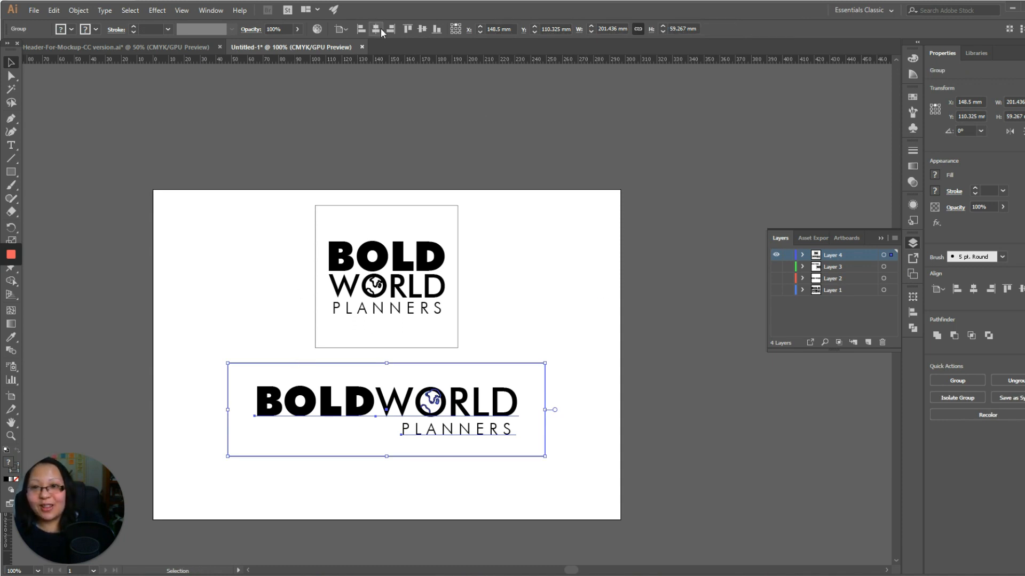
Step: Select both framed logos and move them straight down the artboard by about 4 mm
left_click(283, 292)
left_click_drag(268, 207, 576, 519)
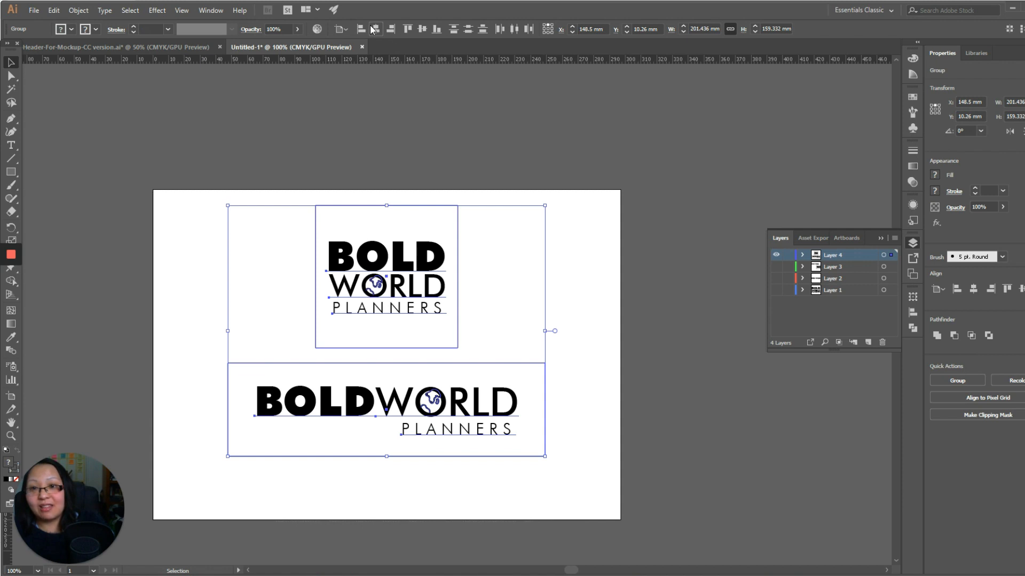
left_click_drag(423, 255, 423, 261)
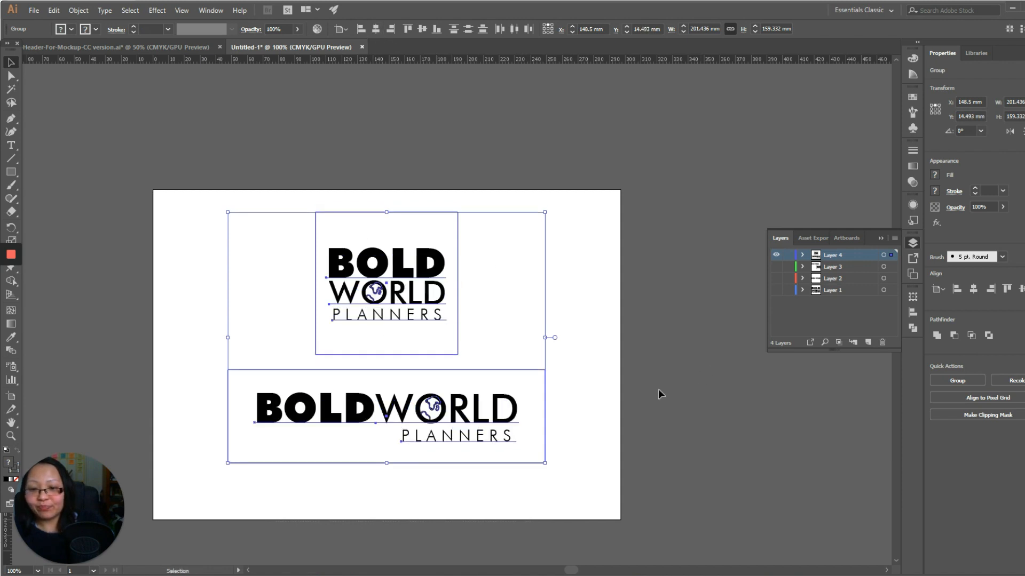
left_click(654, 405)
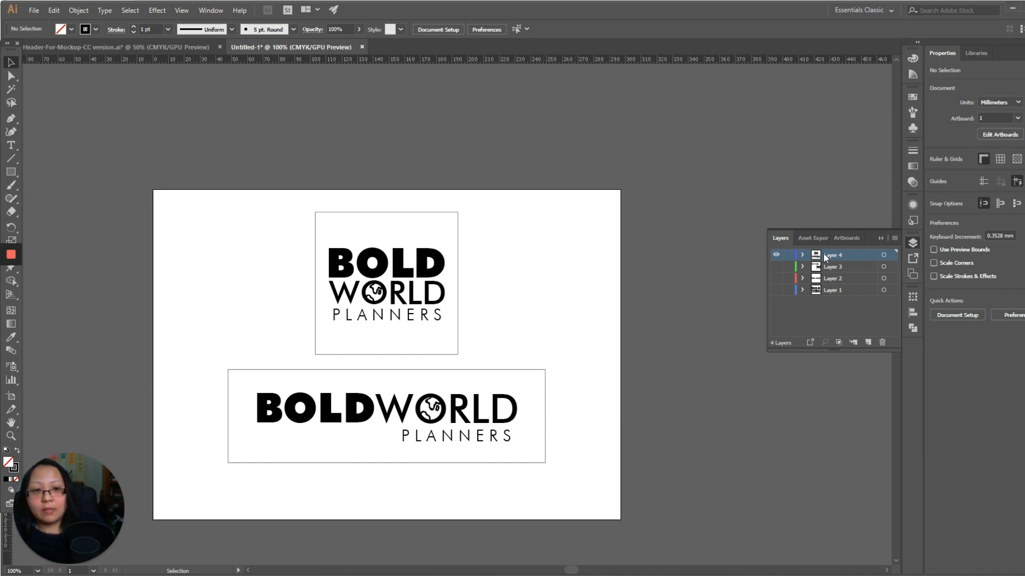
Step: Duplicate Layer 4, hide the original, and make the copy the active layer
left_click_drag(825, 255, 868, 343)
left_click(777, 266)
left_click(840, 256)
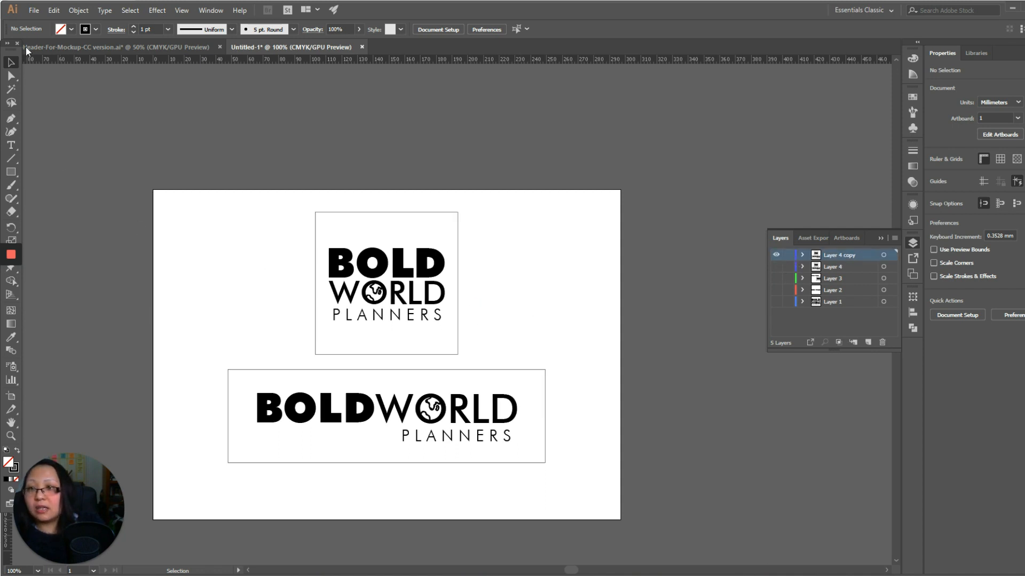
Step: Show the colour swatches and ungroup the framed stacked logo so its words can be selected individually
left_click(910, 58)
left_click(911, 59)
left_click(912, 98)
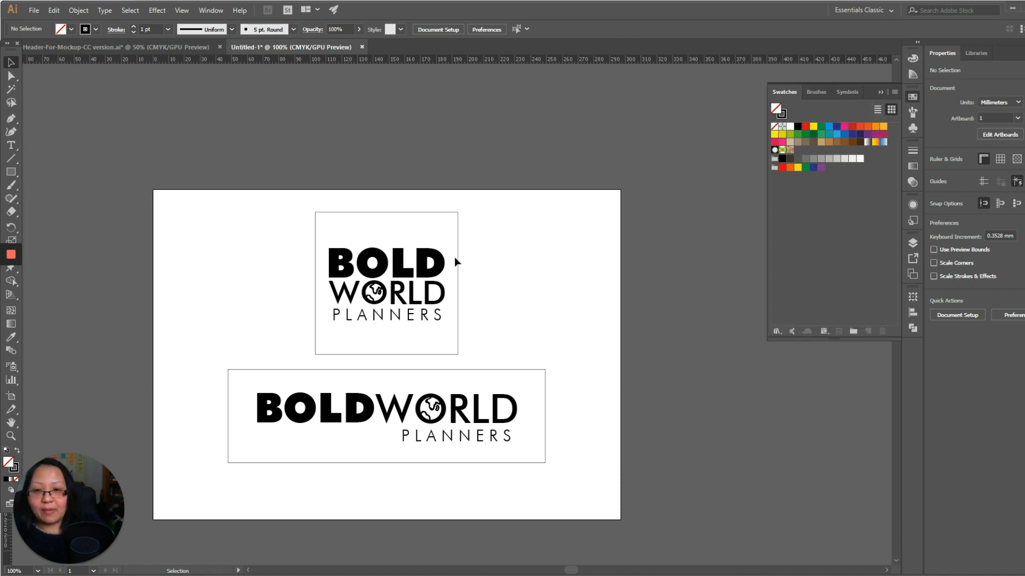
left_click(372, 258)
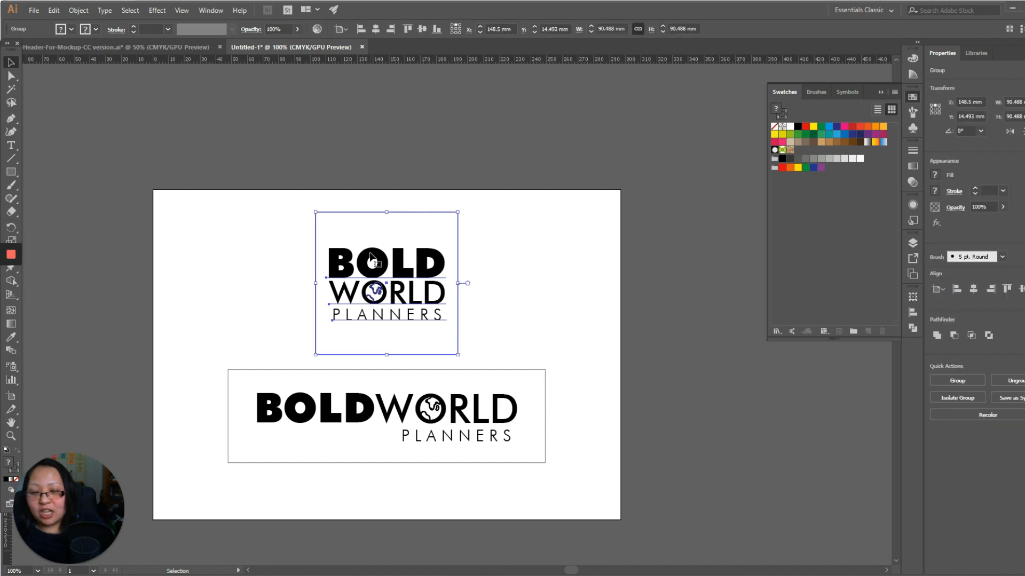
key("ctrl+g")
key("ctrl+shift+g")
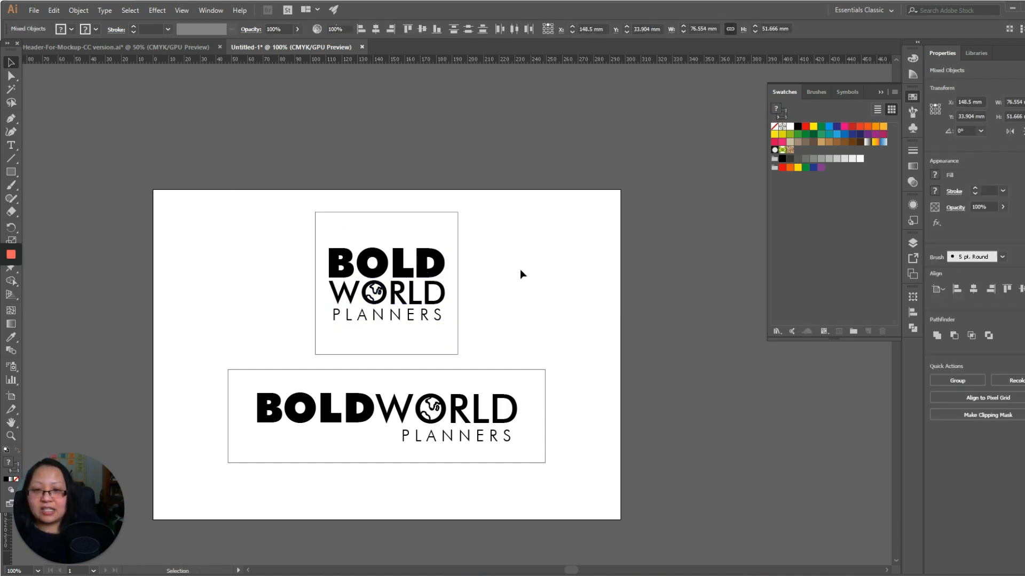
left_click(541, 265)
left_click(421, 295)
left_click(420, 264)
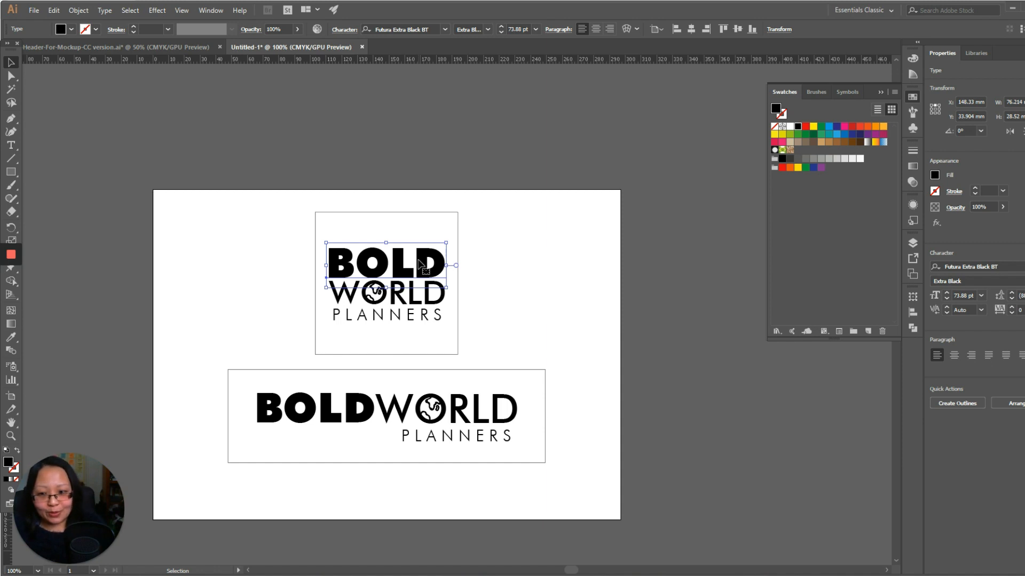
left_click(496, 263)
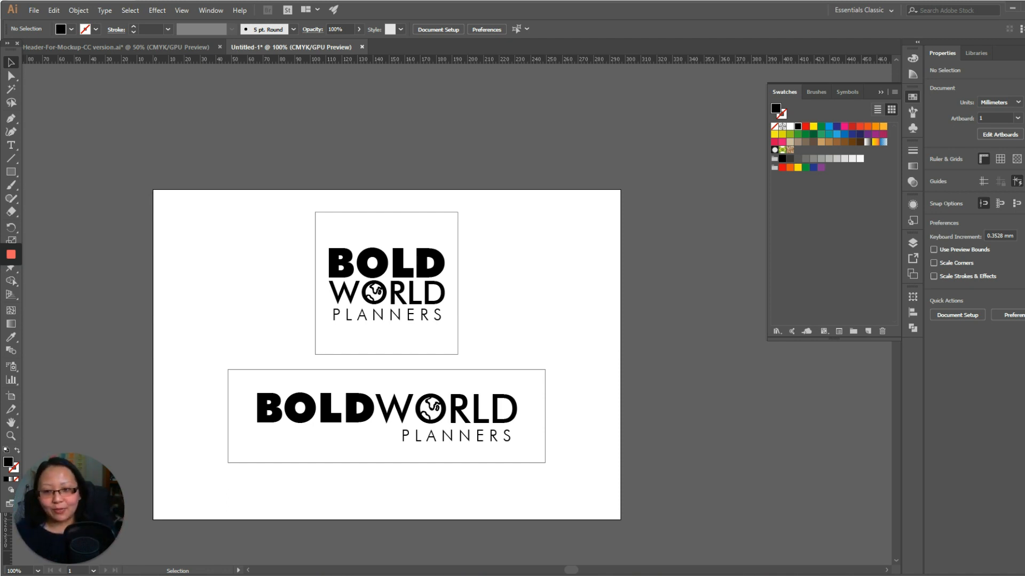
Step: Fill BOLD in the stacked logo with the dark blue swatch and try remixing it to 1944dd
left_click(430, 273)
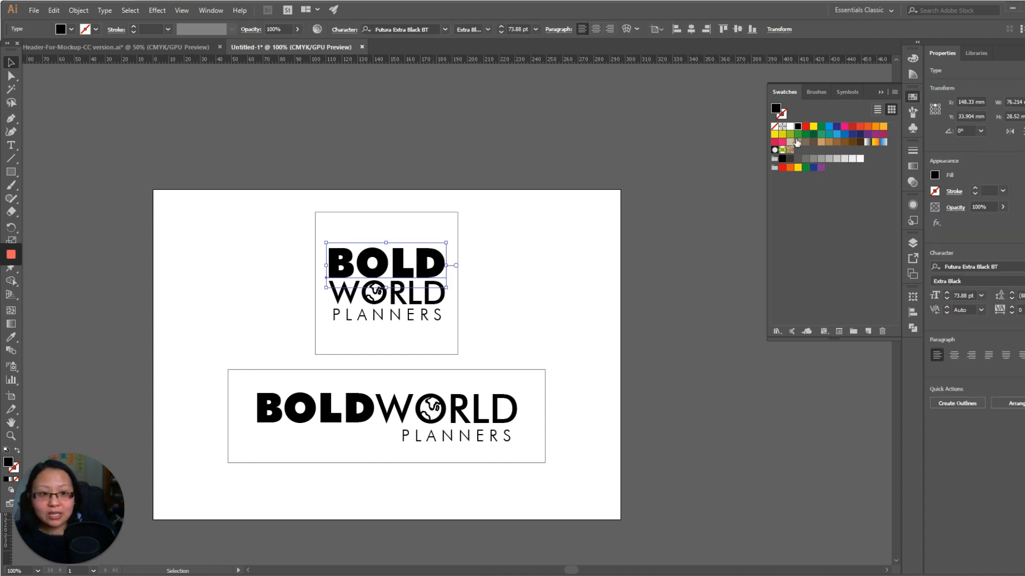
left_click(836, 126)
key("t")
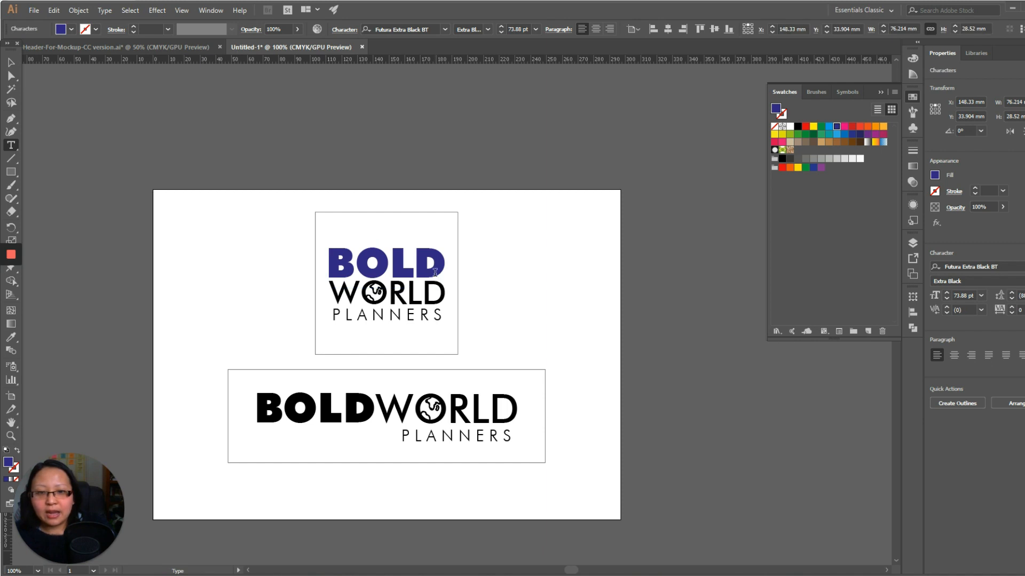
double_click(775, 111)
left_click(505, 285)
left_click_drag(505, 285, 513, 237)
left_click(552, 272)
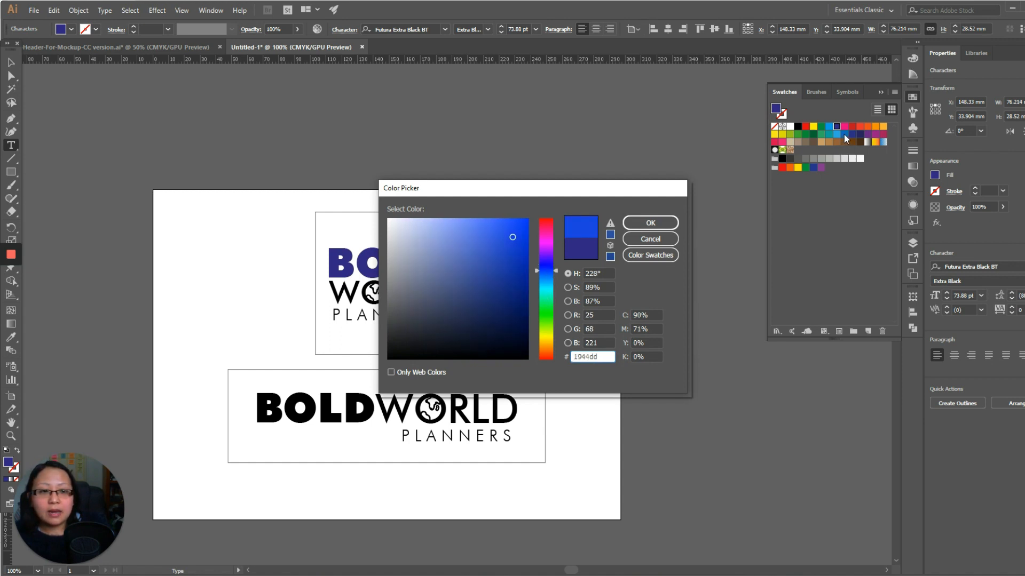
left_click(650, 223)
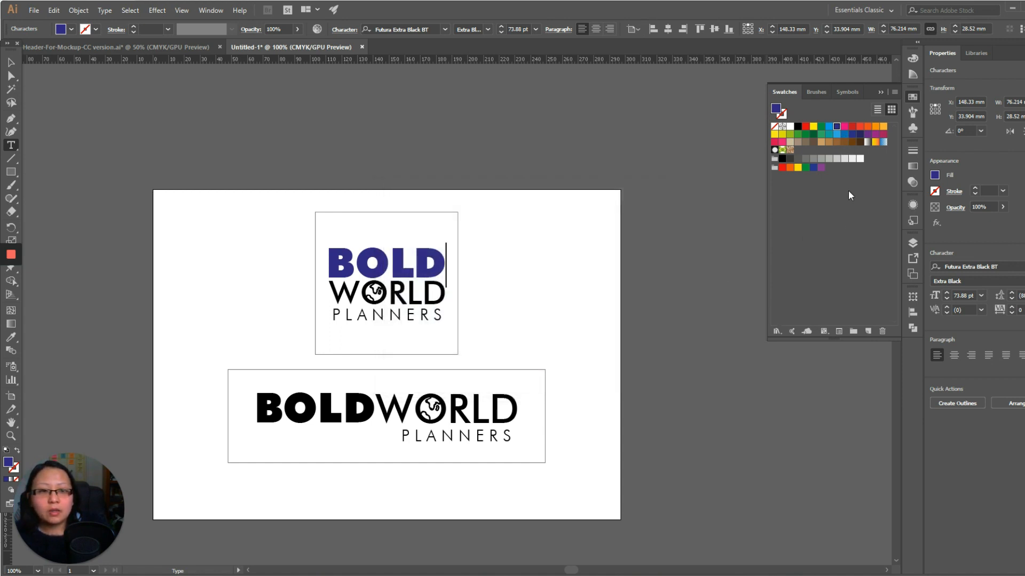
Step: Fill BOLD in the stacked logo with the medium blue swatch and darken it to 0f5787
left_click(844, 134)
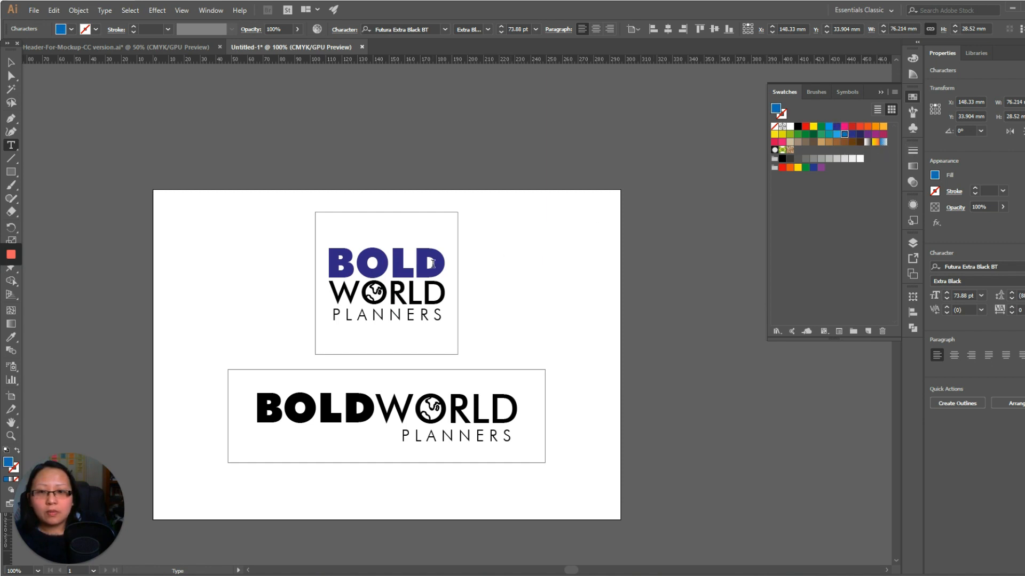
left_click(10, 62)
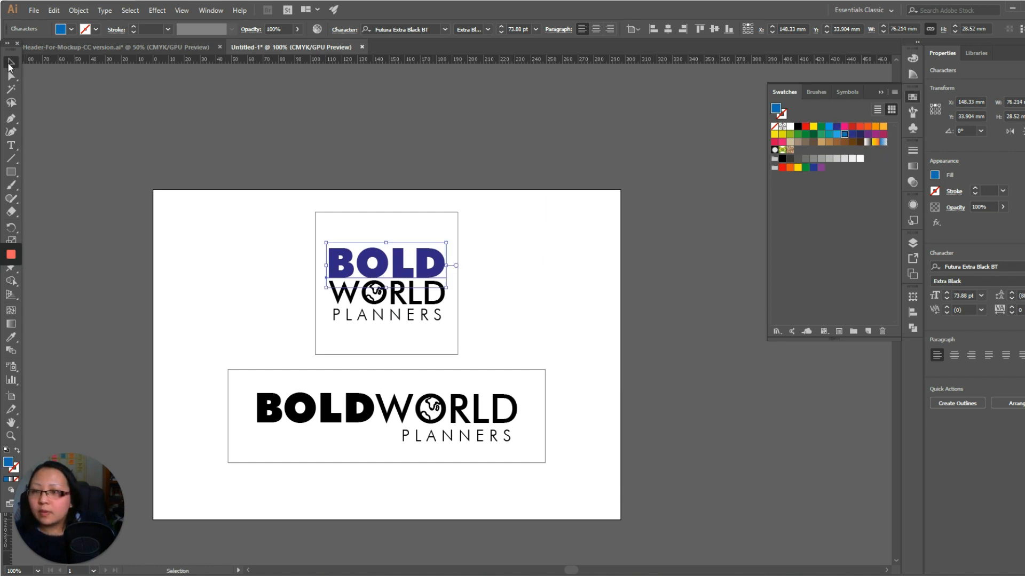
left_click(844, 134)
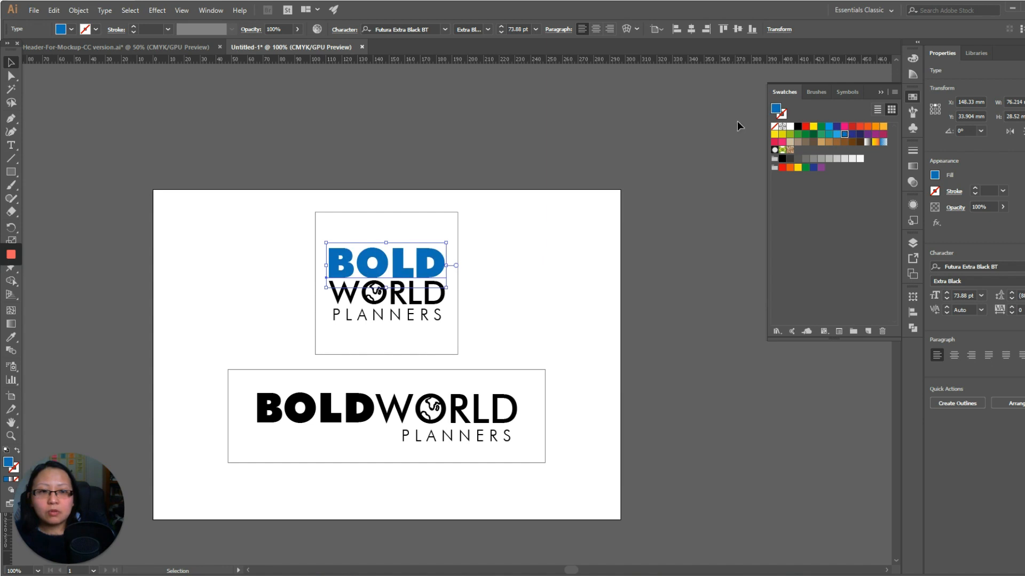
double_click(776, 110)
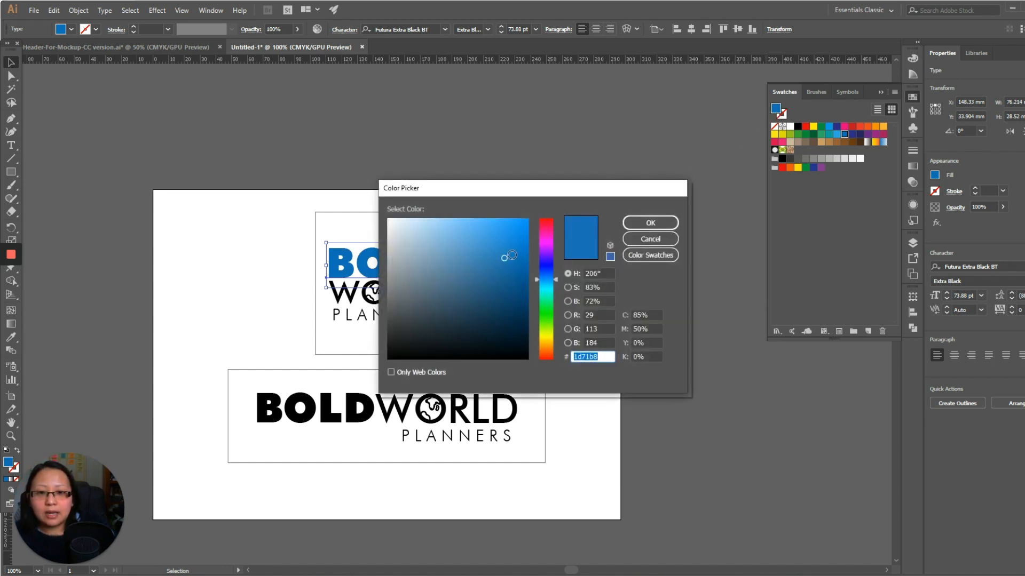
left_click(514, 282)
left_click_drag(515, 283, 511, 289)
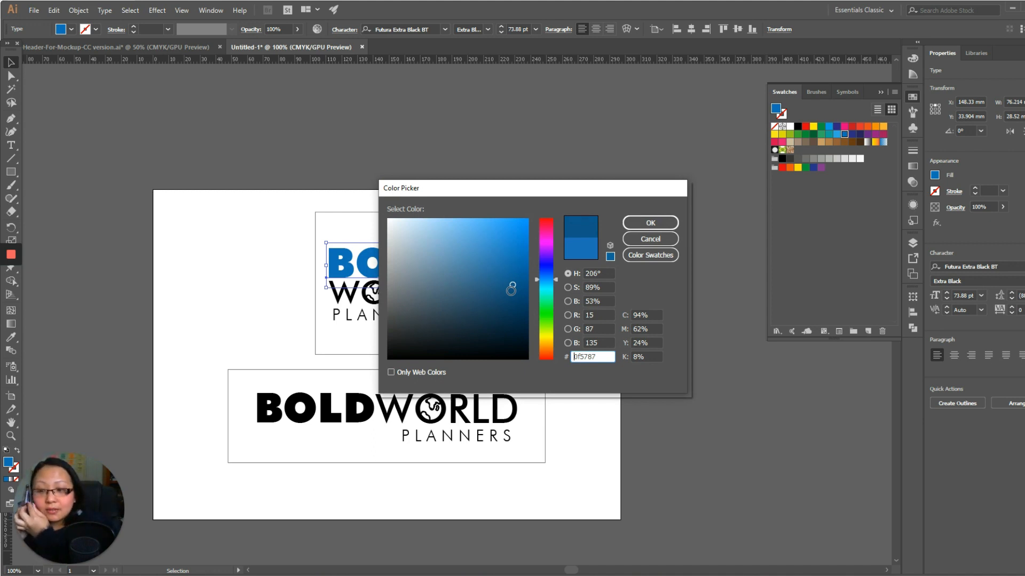
left_click(650, 224)
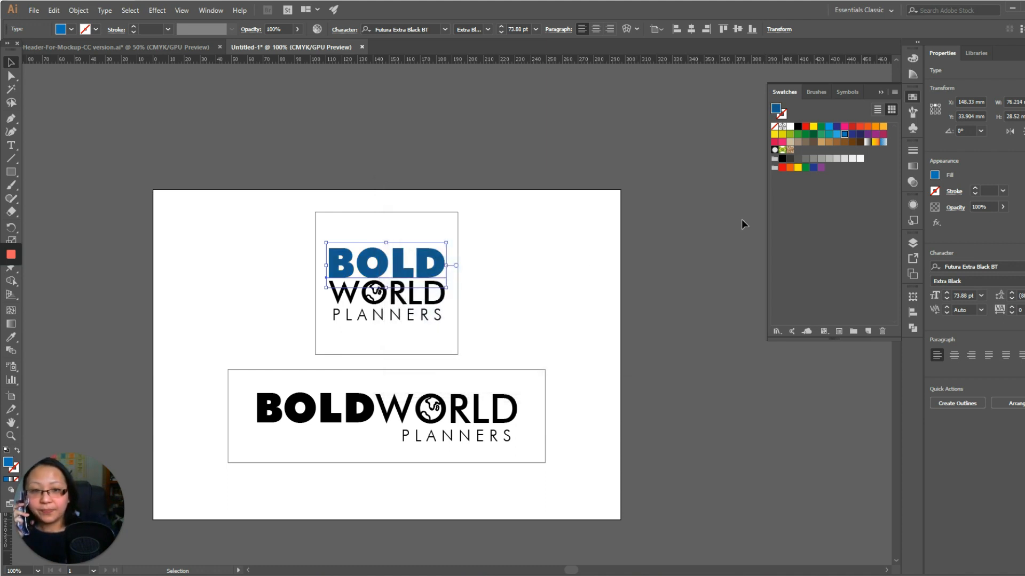
Step: Remix the fill of BOLD in the stacked logo to a medium blue with a hue of 217°
double_click(776, 113)
left_click(519, 268)
left_click(510, 268)
left_click(547, 274)
left_click(491, 259)
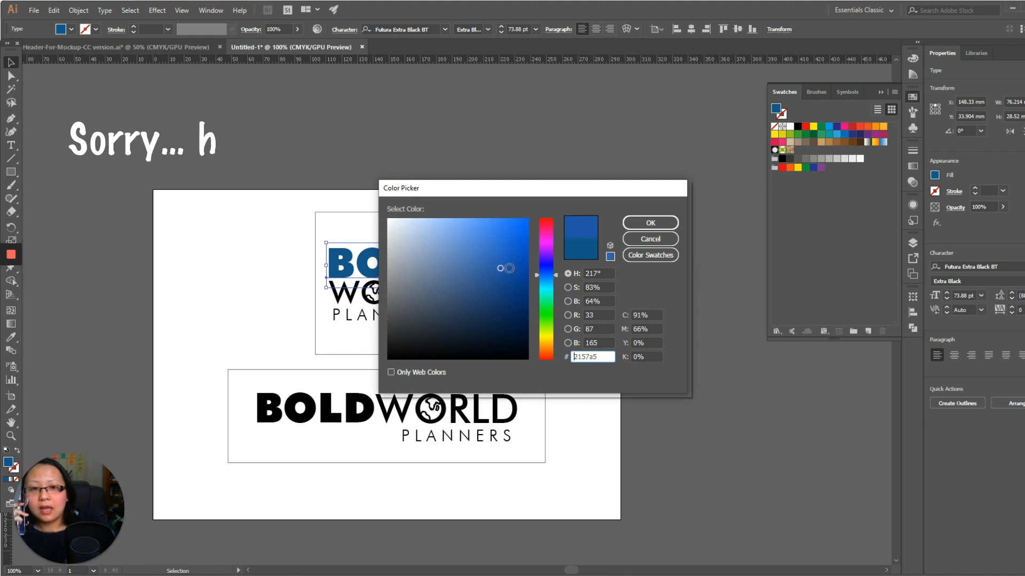
left_click(512, 272)
left_click(650, 224)
Step: Fill WORLD in the stacked logo with golden yellow ffce00, leaving the globe black, and clear the selection
left_click(386, 294)
double_click(387, 294)
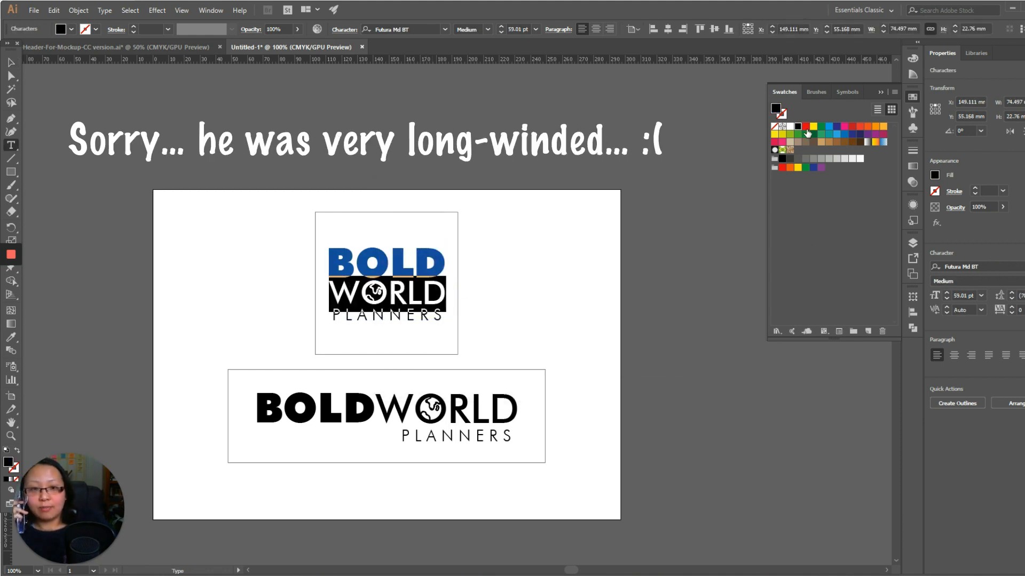
left_click(813, 127)
double_click(776, 113)
left_click(520, 225)
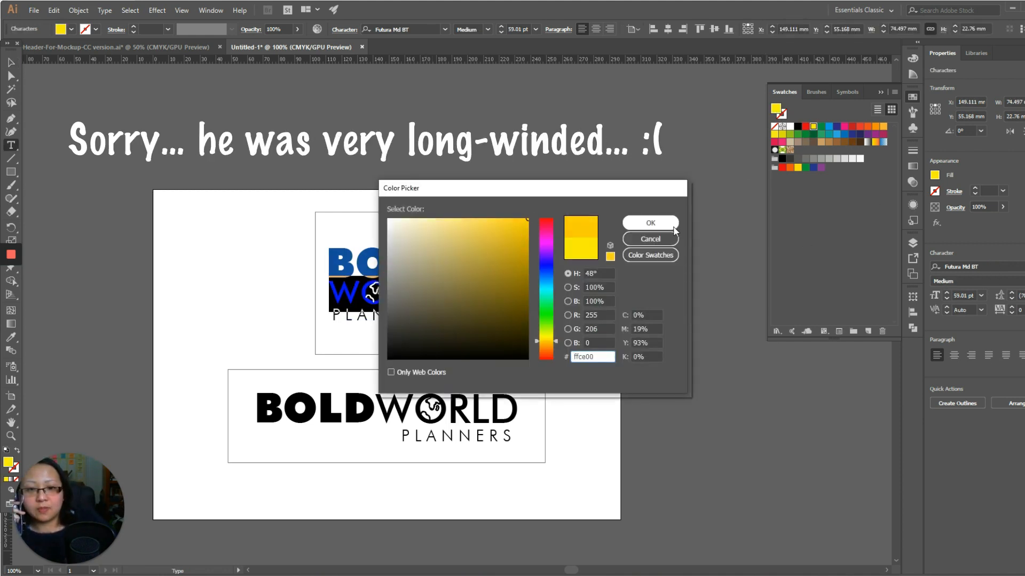
left_click(651, 219)
left_click(11, 62)
left_click(428, 275, "shift")
key("ctrl+shift+a")
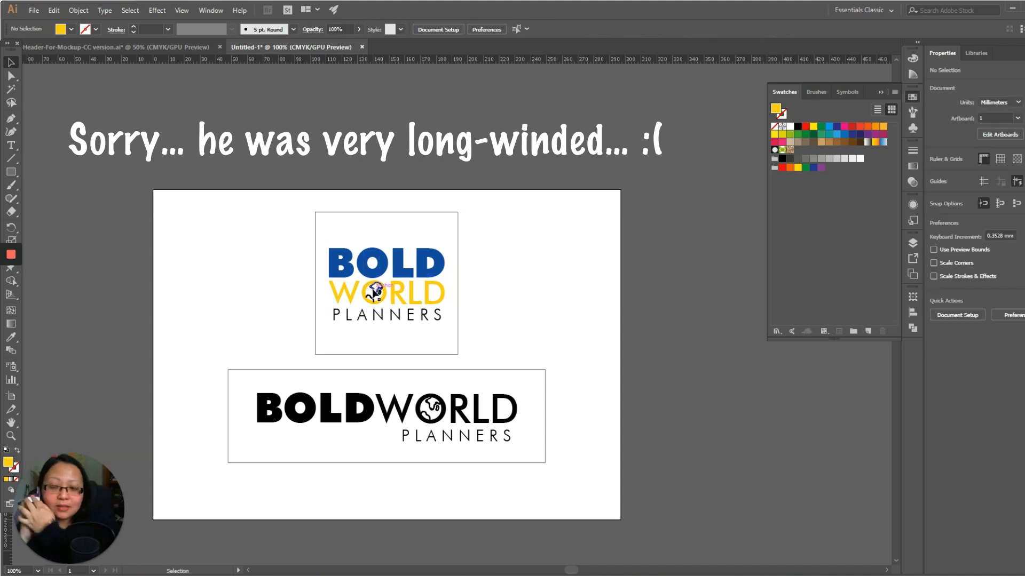
Step: Try the brighter yellow swatch on WORLD in the stacked logo, then restore its golden yellow fill
left_click(458, 311)
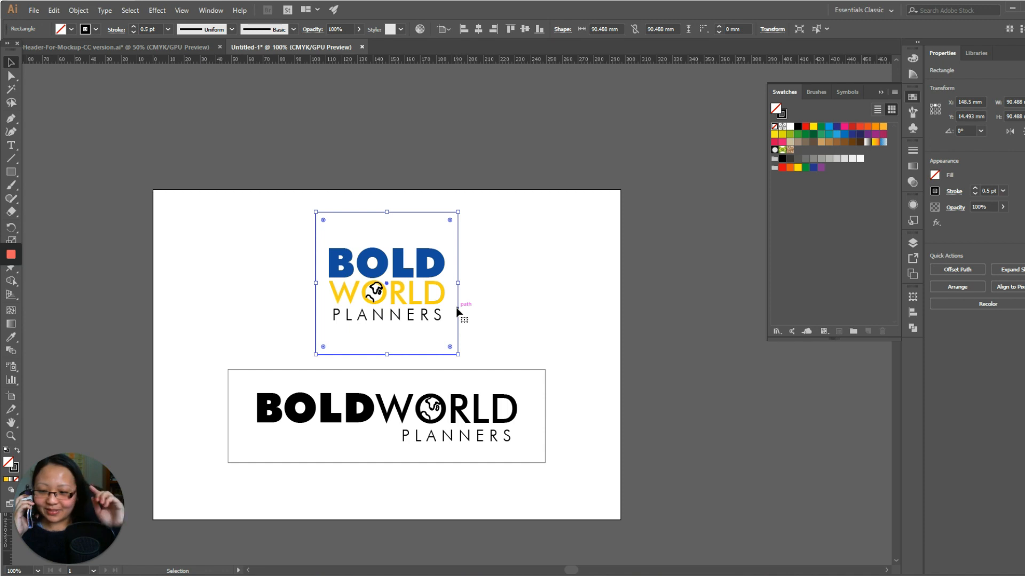
left_click(517, 277)
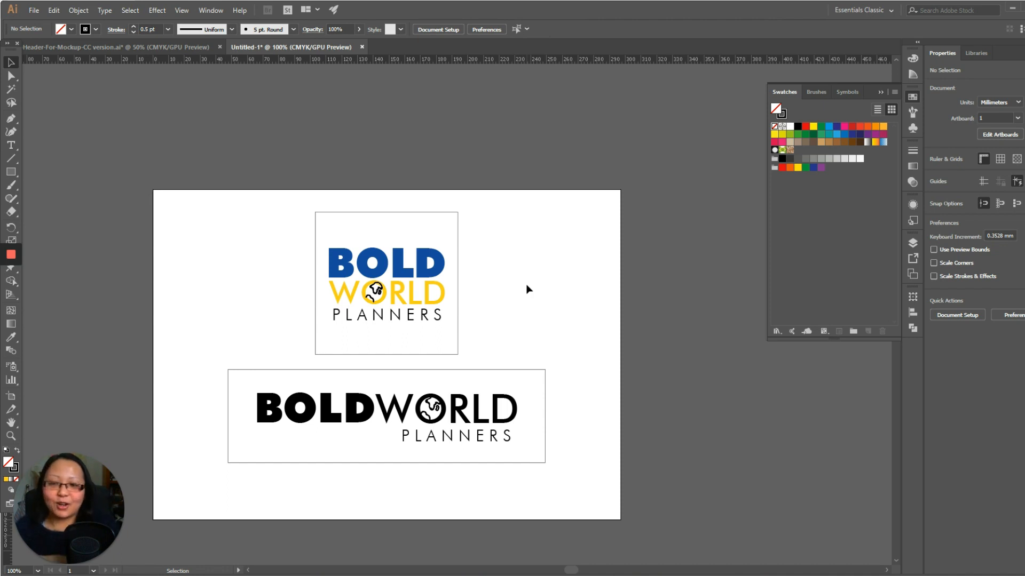
left_click(378, 288)
left_click_drag(290, 279, 409, 298)
left_click(402, 217, "shift")
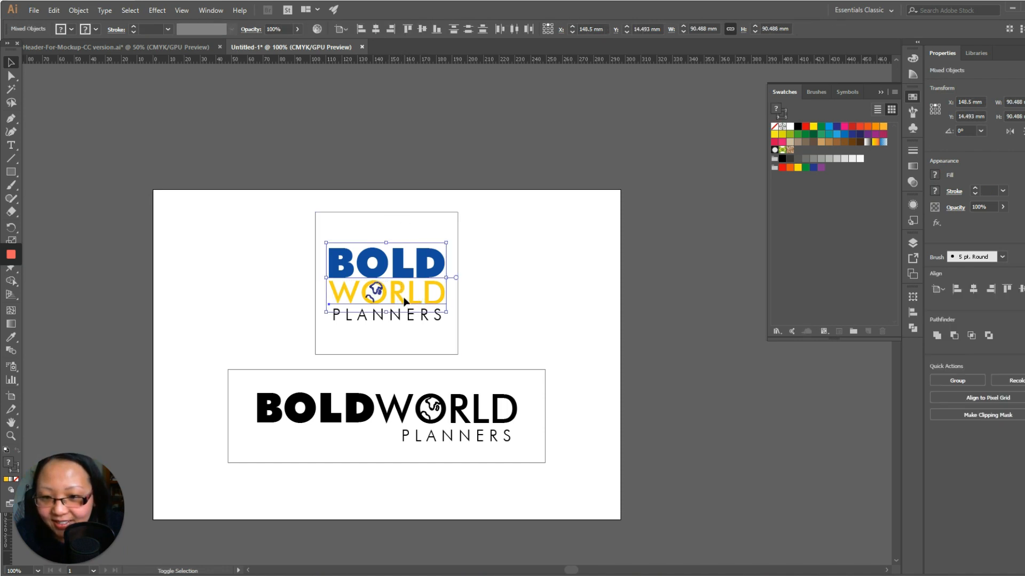
left_click(403, 269, "shift")
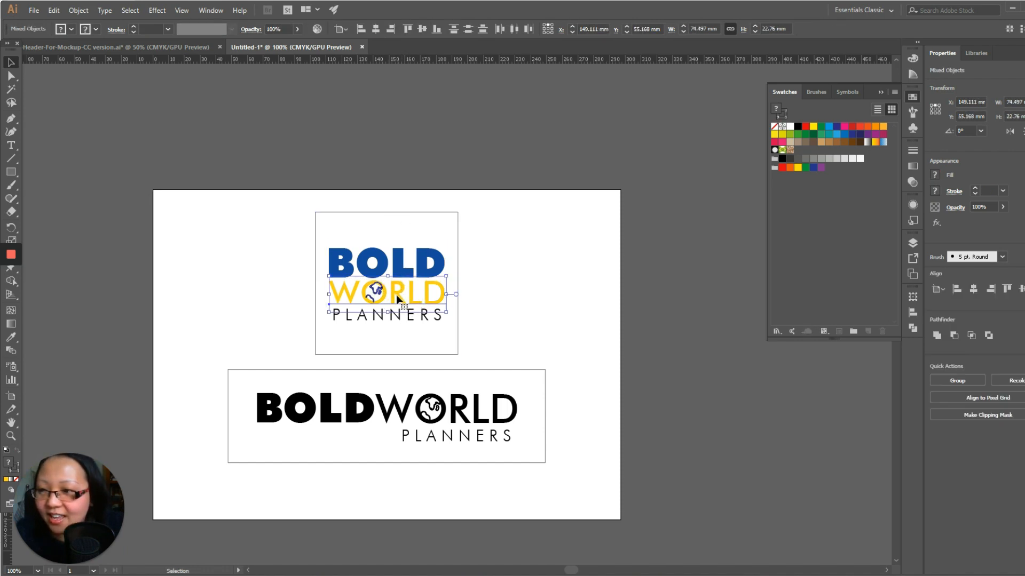
left_click(384, 293, "shift")
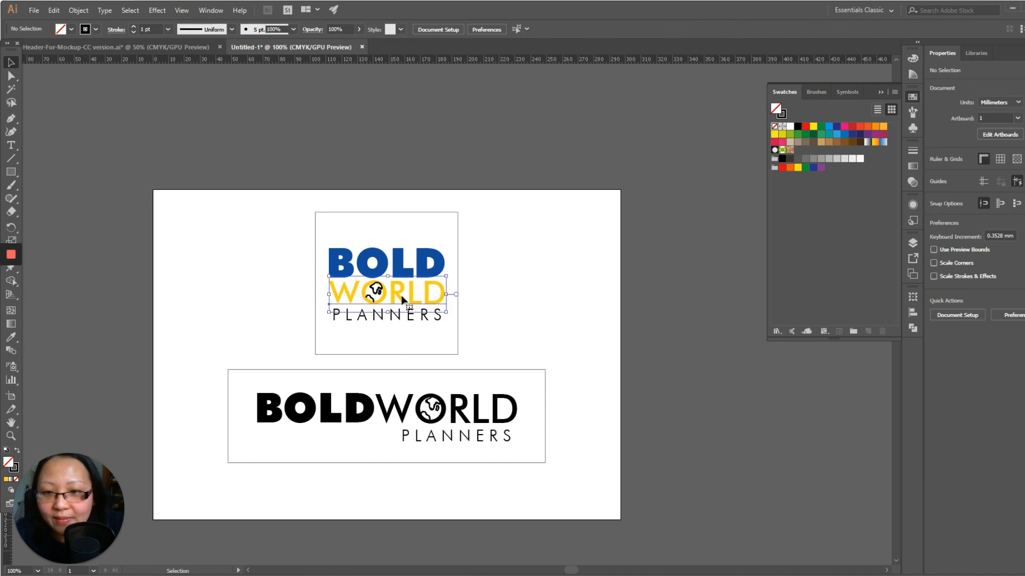
left_click(814, 129)
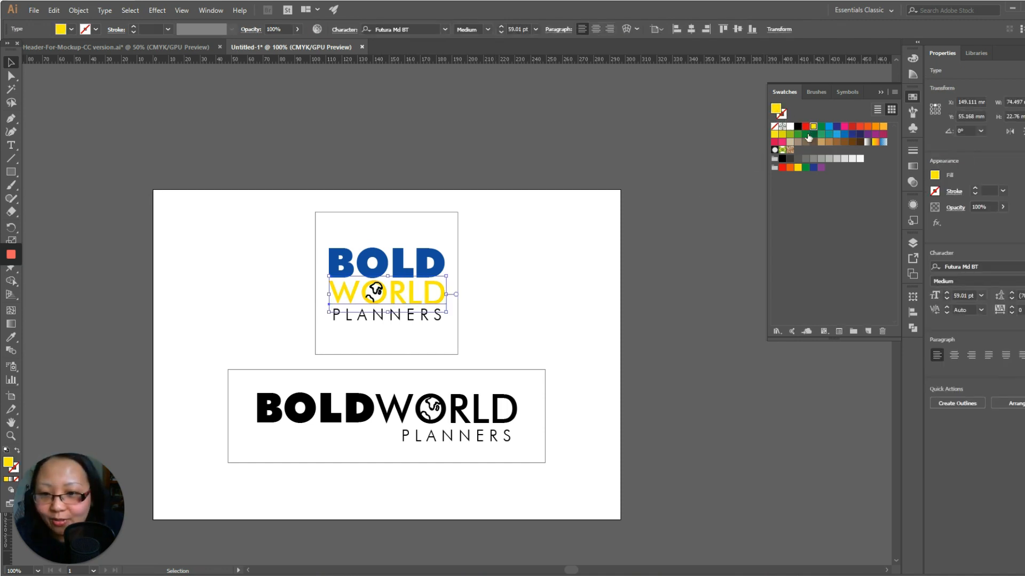
left_click(480, 279)
key("a")
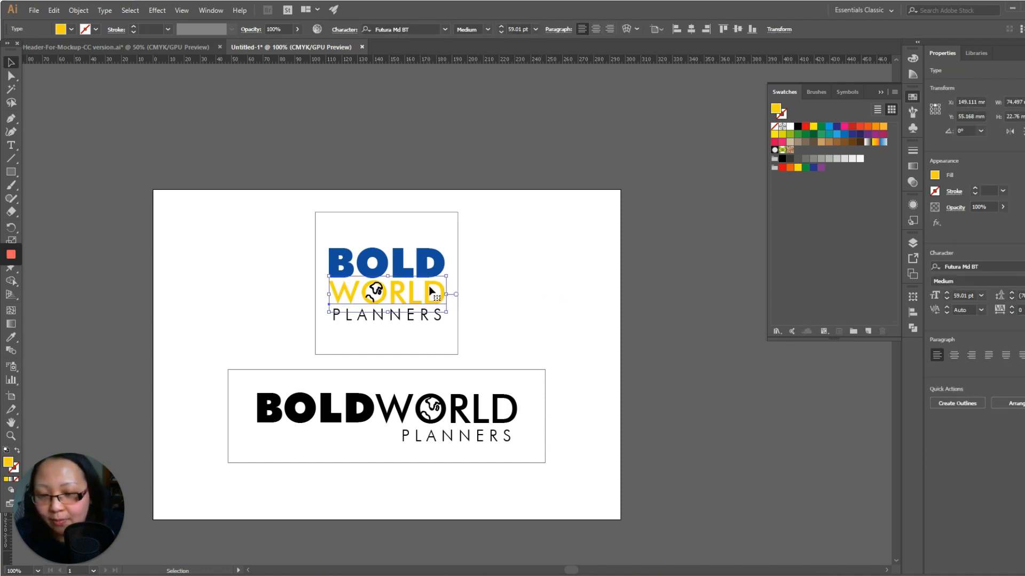
left_click_drag(277, 279, 431, 307)
key("a")
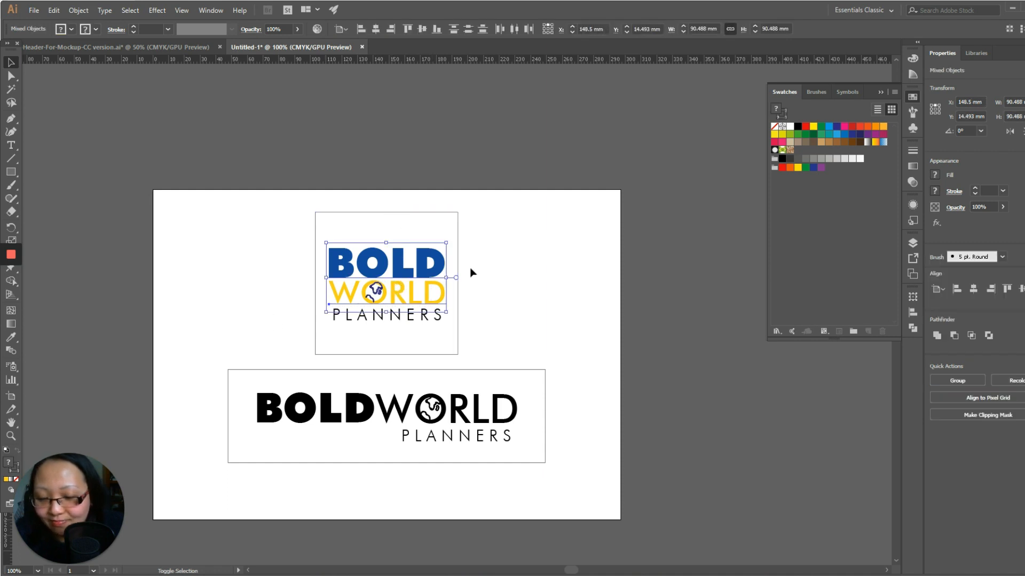
key("ctrl+=")
key("ctrl+=")
key("ctrl+=")
key("ctrl+=")
key("v")
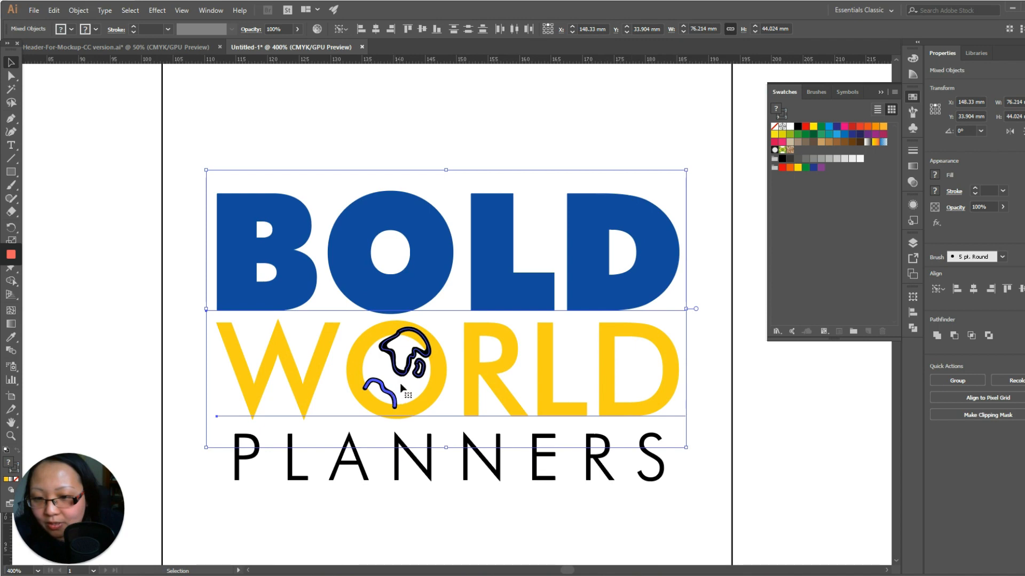
left_click(763, 400)
left_click(393, 401)
left_click(413, 374, "shift")
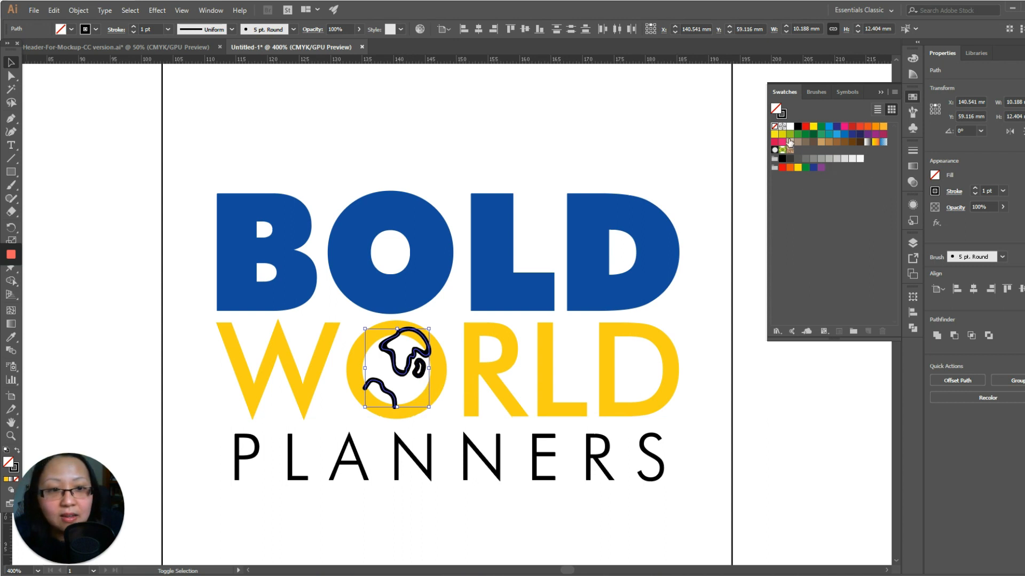
Step: Save the golden yellow fill of WORLD in the stacked logo as a new swatch
left_click(697, 307)
left_click(665, 347)
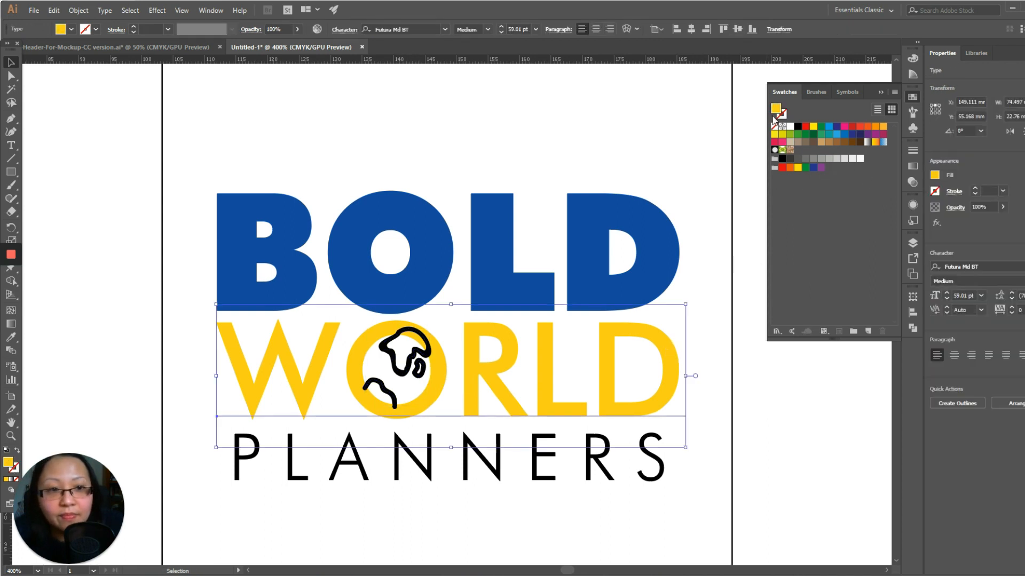
left_click_drag(782, 122, 798, 149)
Step: Apply the saved golden yellow swatch to the strokes of the globe paths in the stacked logo and clear the selection
left_click(134, 330)
left_click_drag(135, 330, 507, 406)
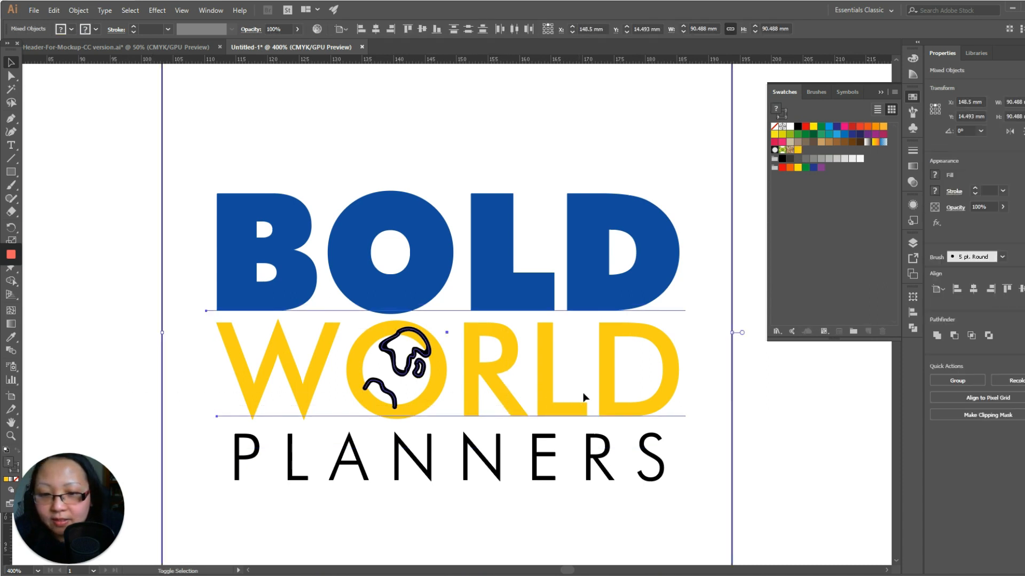
left_click(723, 405, "shift")
left_click(481, 254, "shift")
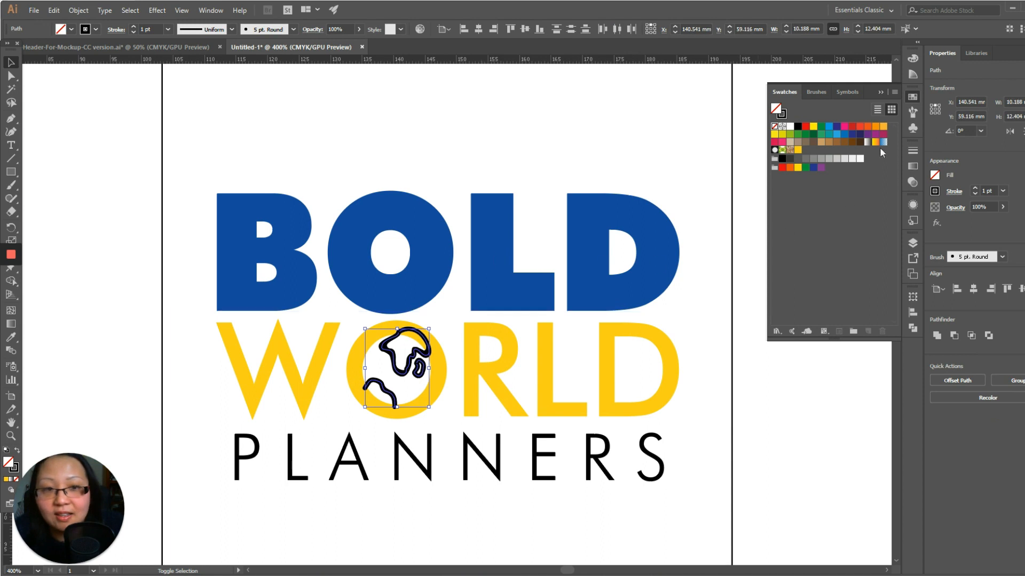
key("x")
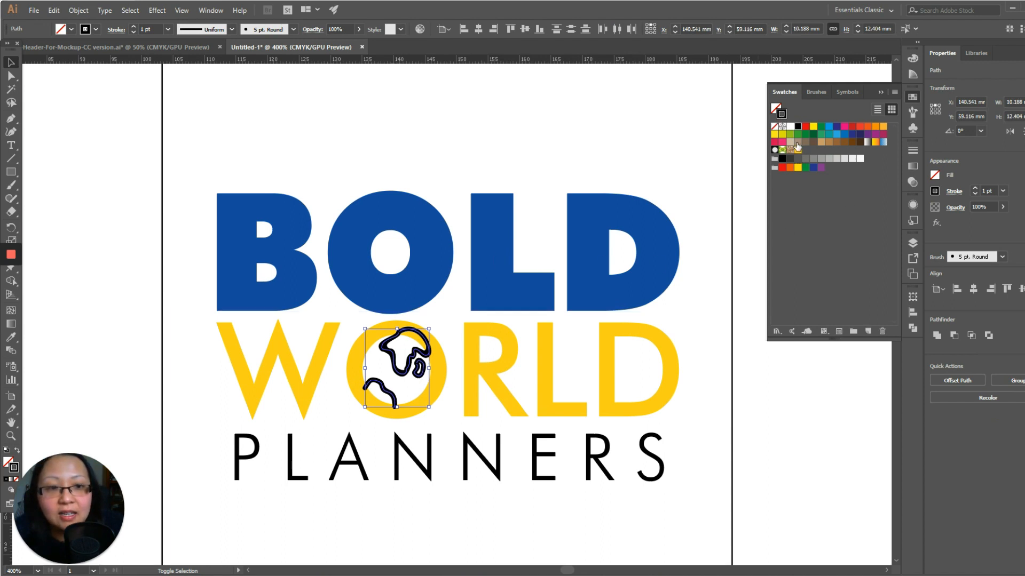
left_click(798, 150)
left_click(790, 438)
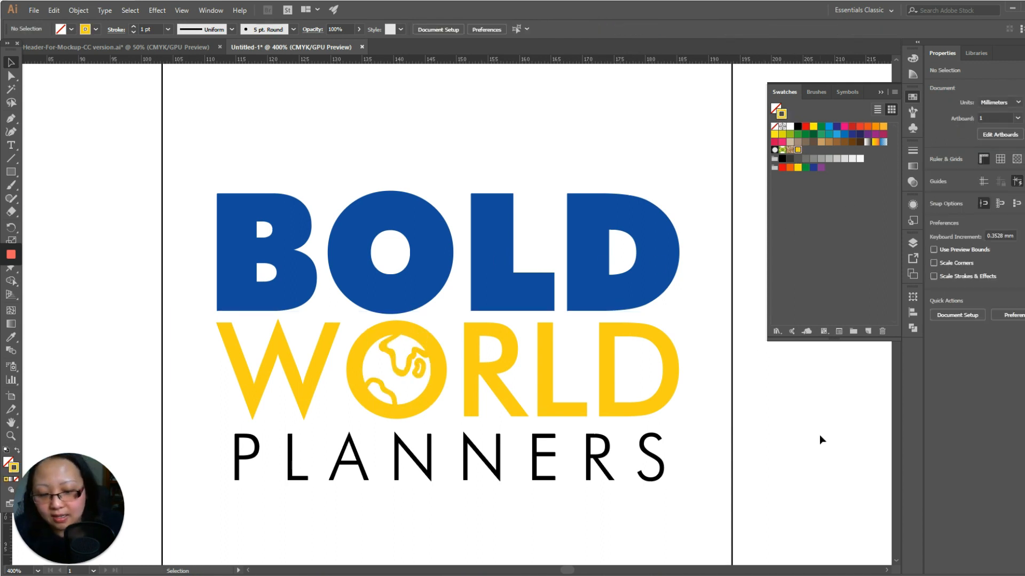
Step: Fill WORLD in the horizontal logo with the saved golden yellow swatch
key("ctrl+minus")
key("ctrl+minus")
key("ctrl+minus")
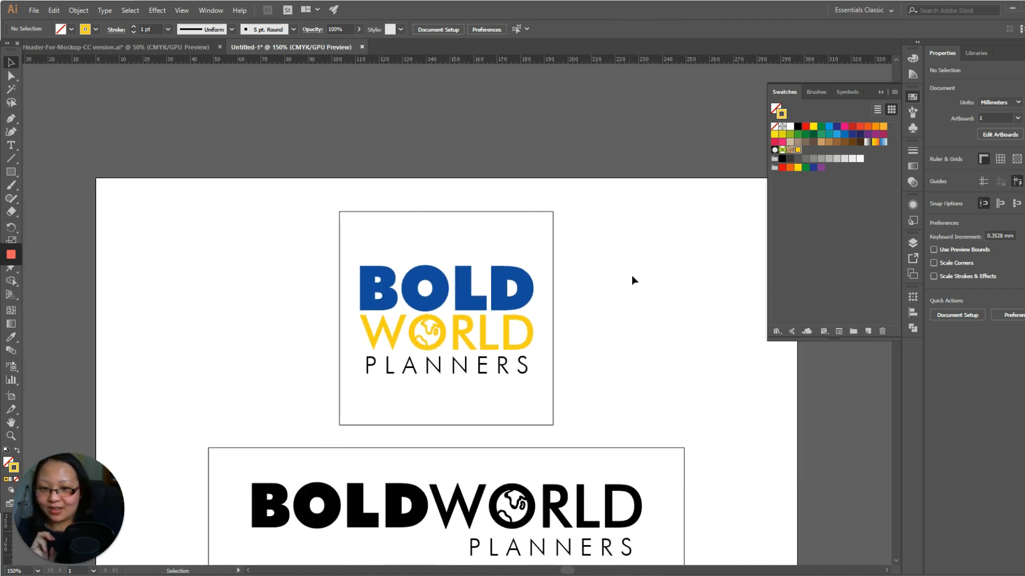
scroll(632, 280, "down", 5)
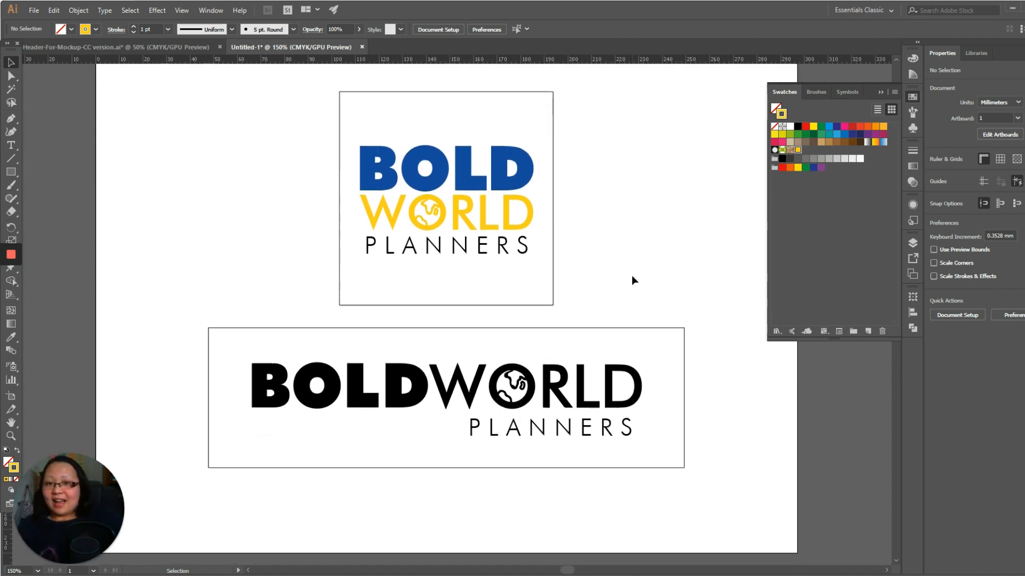
left_click(443, 407)
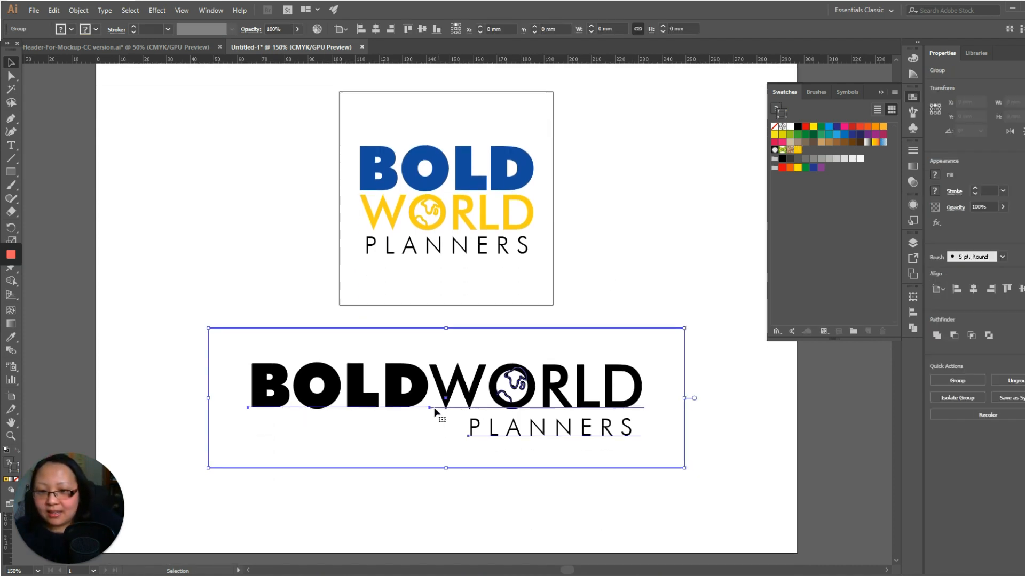
left_click(735, 443)
left_click(415, 404)
left_click(798, 150)
Step: Apply the saved golden yellow swatch to the strokes of the globe paths in the horizontal logo and clear the selection
left_click(563, 346)
left_click_drag(486, 316, 536, 402)
left_click(548, 391, "shift")
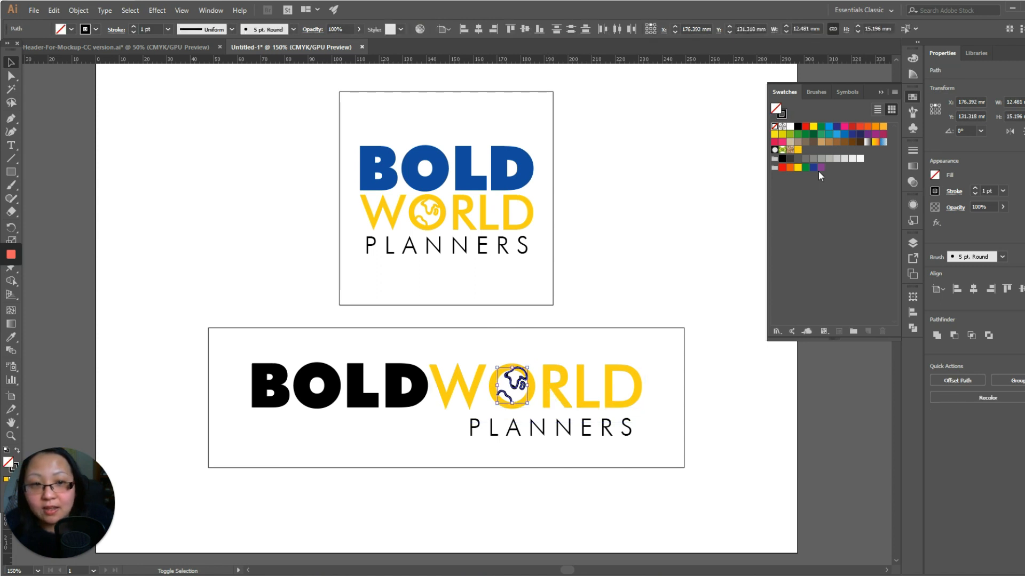
left_click(782, 113)
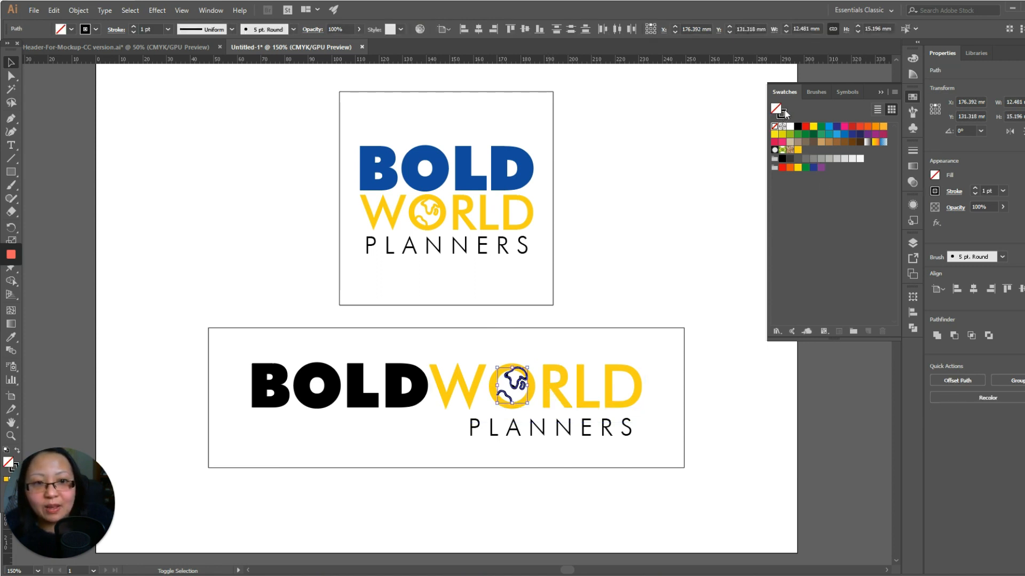
left_click(798, 151)
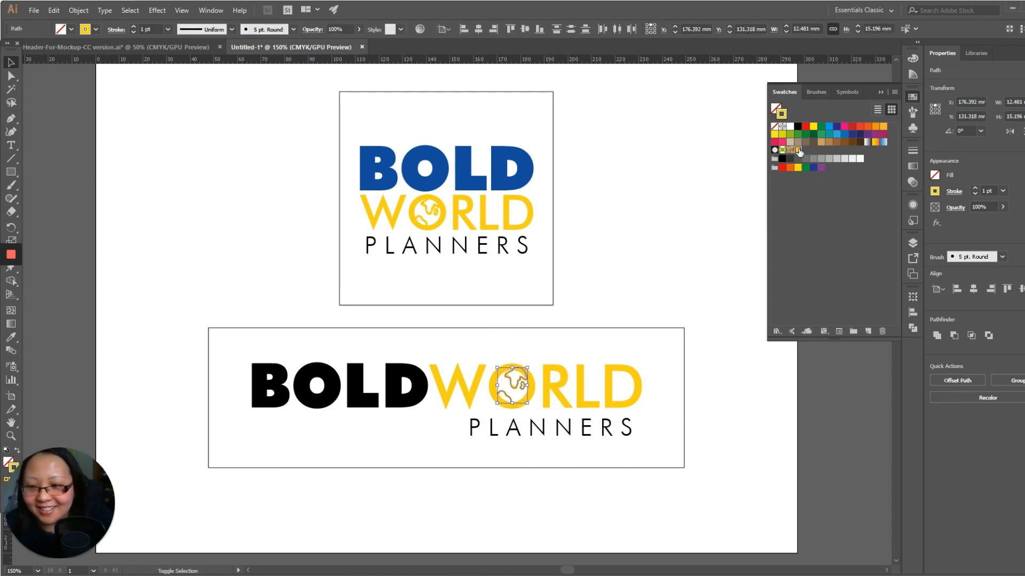
left_click(592, 303)
Step: Fill BOLD in the horizontal logo with the blue sampled from BOLD in the stacked logo using the Eyedropper
left_click(408, 405)
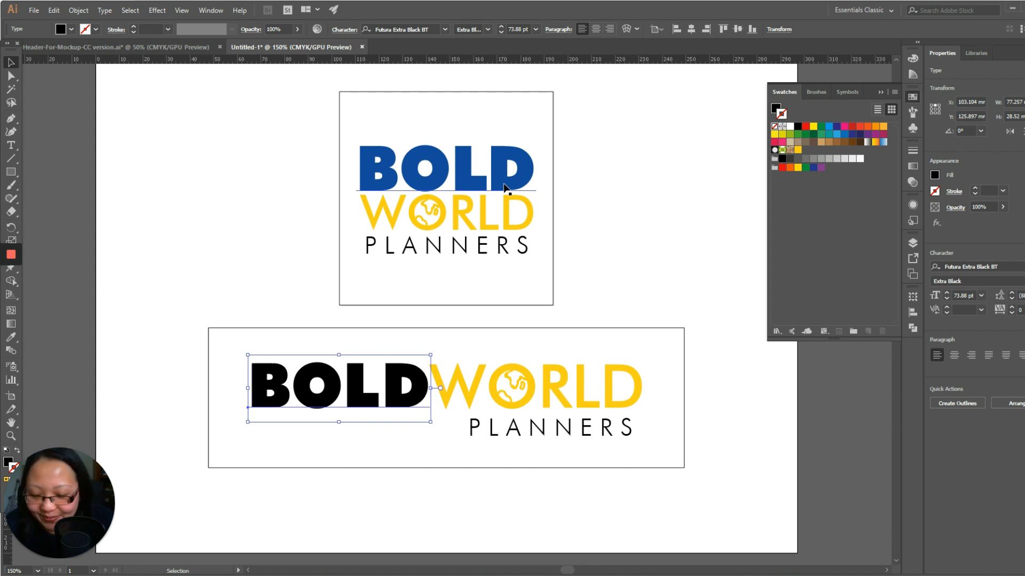
key("i")
left_click(480, 184)
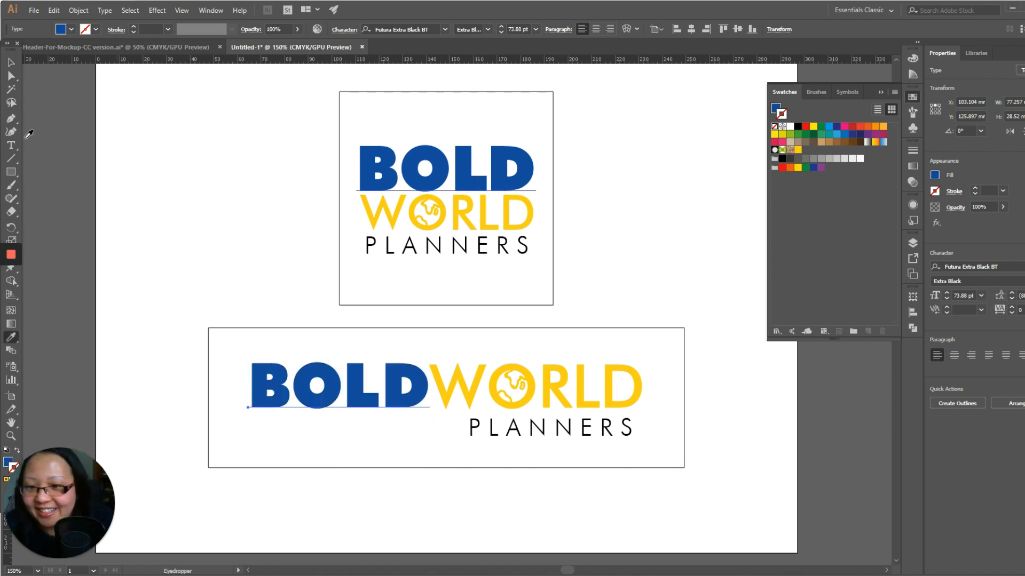
left_click(12, 74)
left_click(749, 350)
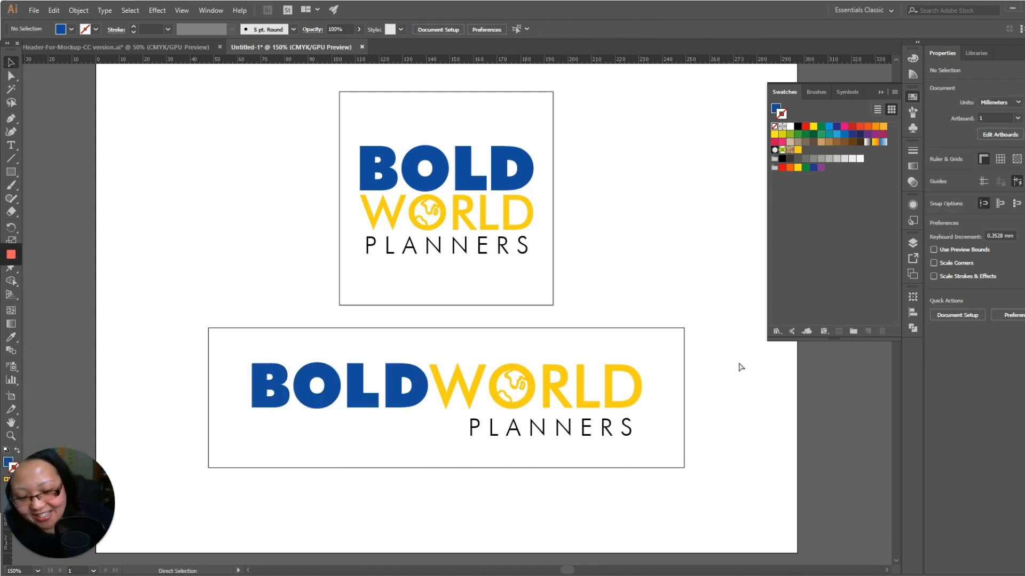
Step: Hide the coloured logos on Layer 4 copy and show the black versions on Layer 4
key("ctrl+1")
key("ctrl+=")
left_click_drag(700, 513, 680, 472)
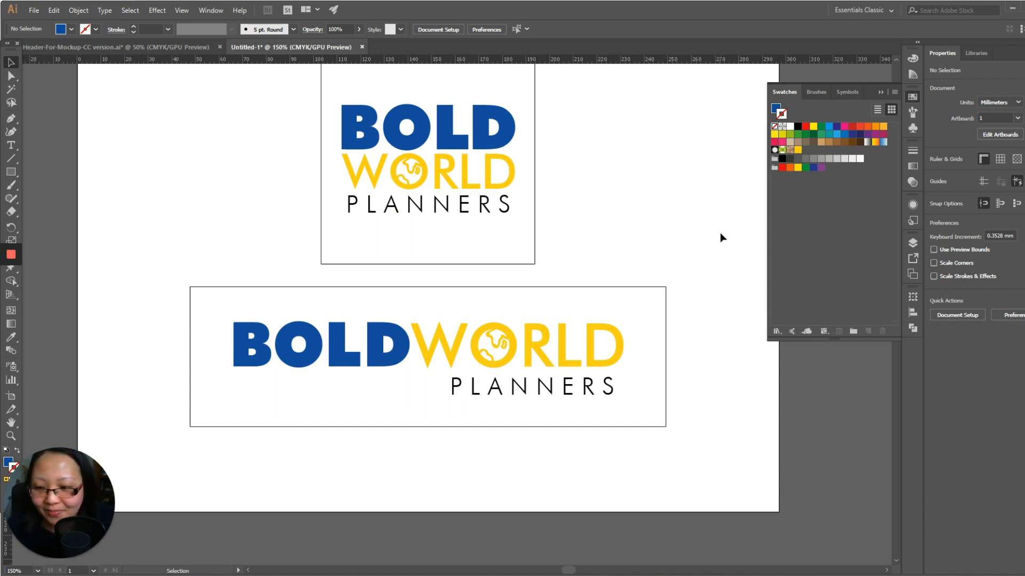
left_click(912, 244)
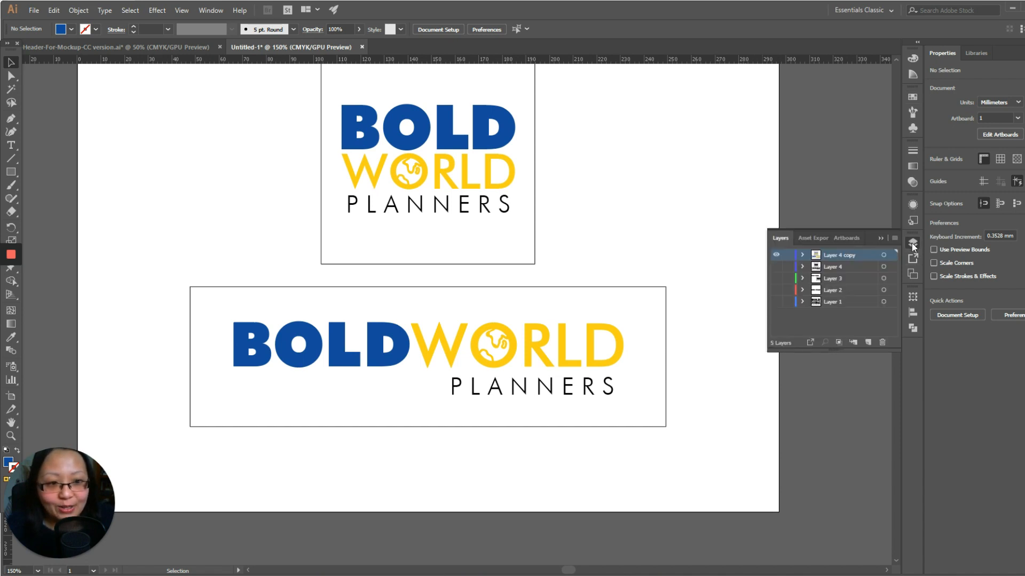
left_click(777, 255)
left_click(776, 266)
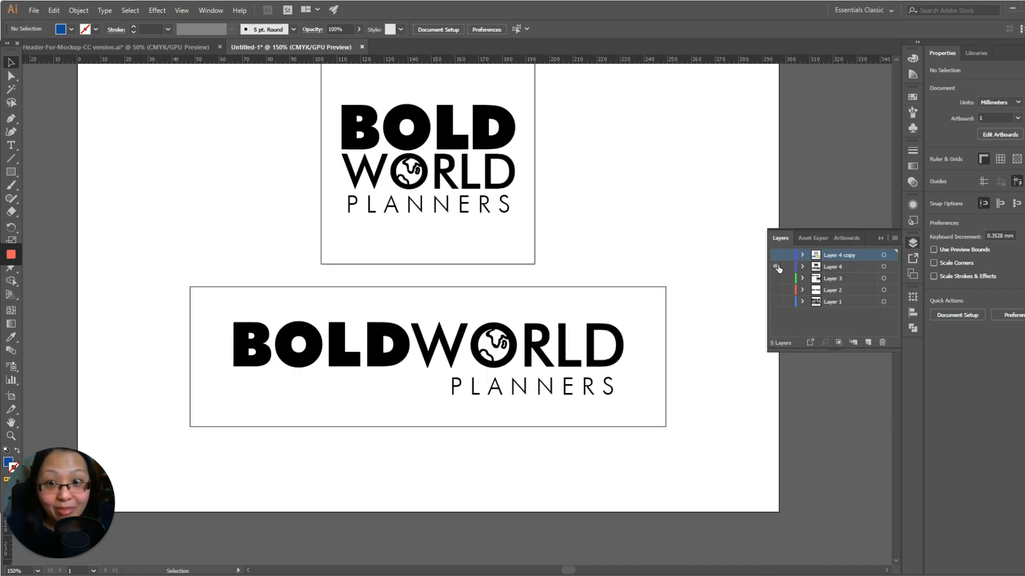
scroll(655, 288, "up", 2)
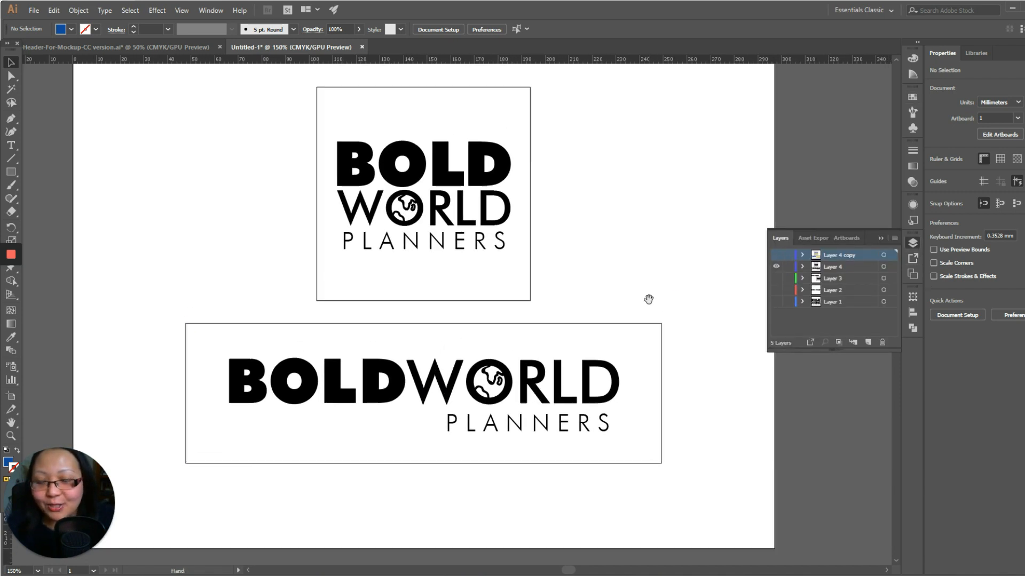